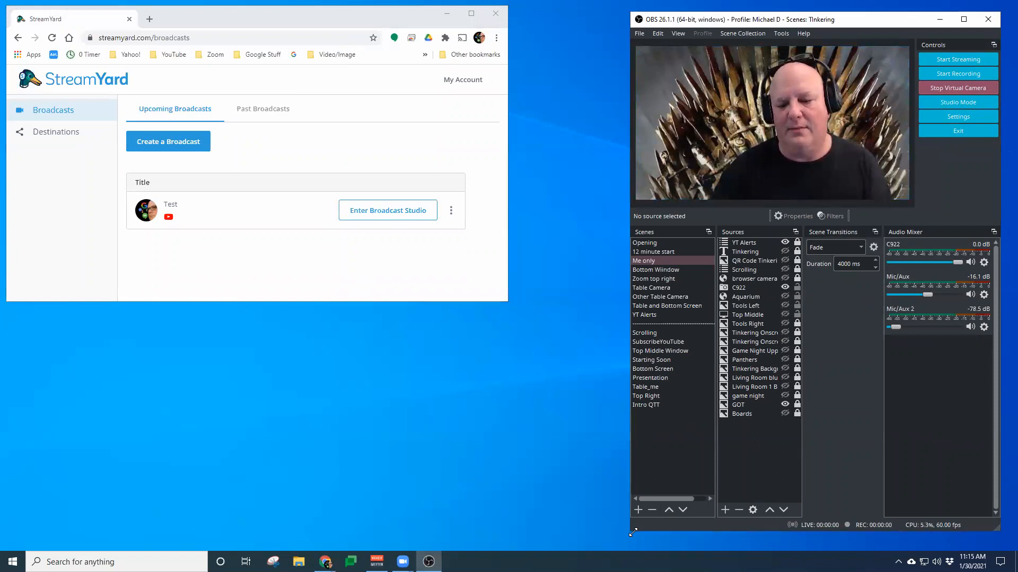
# Resize the OBS window so it fills the right half of the screen beside the browser
pyautogui.moveTo(633, 532); pyautogui.dragTo(631, 295)
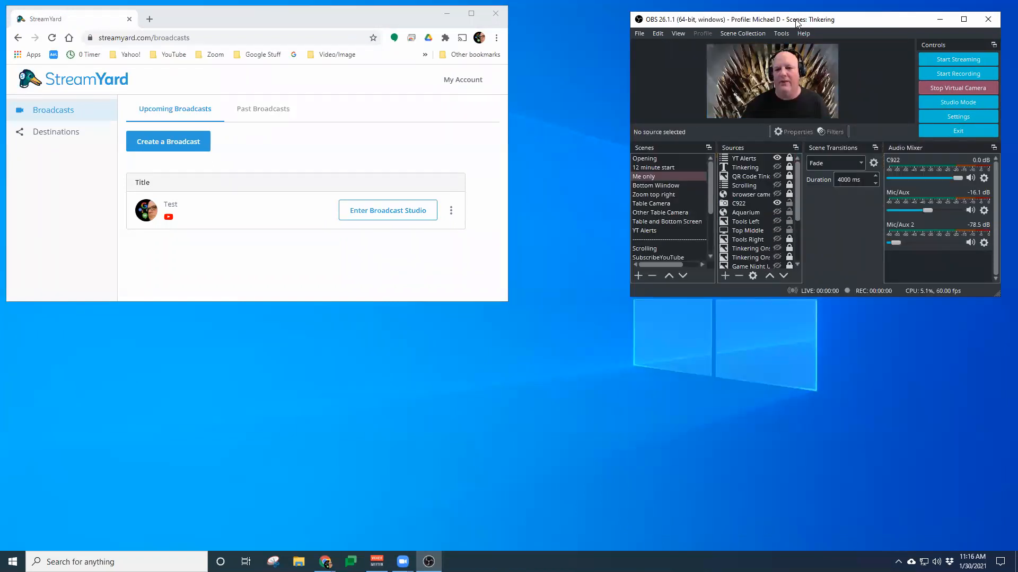
pyautogui.click(249, 375)
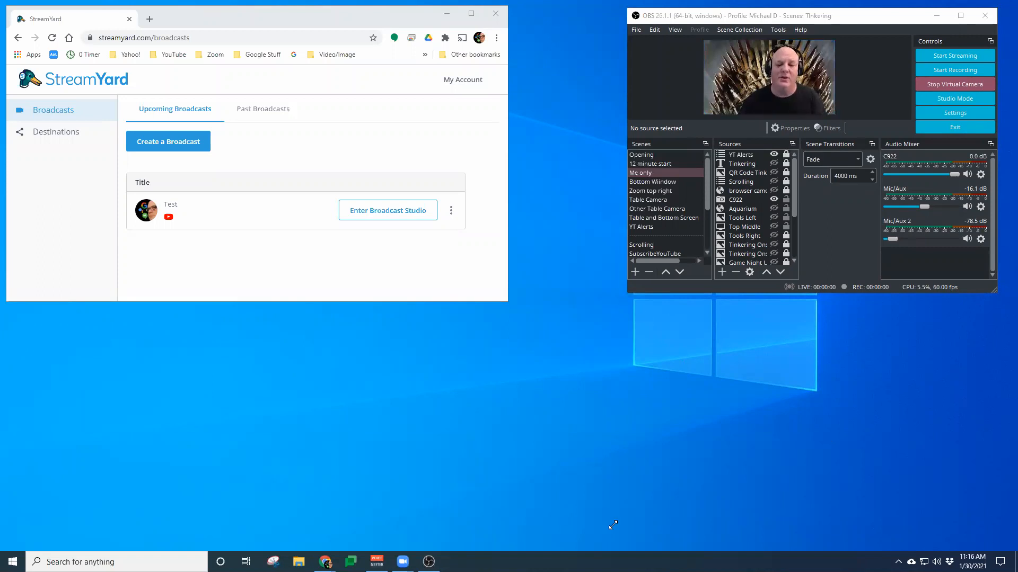
pyautogui.moveTo(627, 294); pyautogui.dragTo(613, 525)
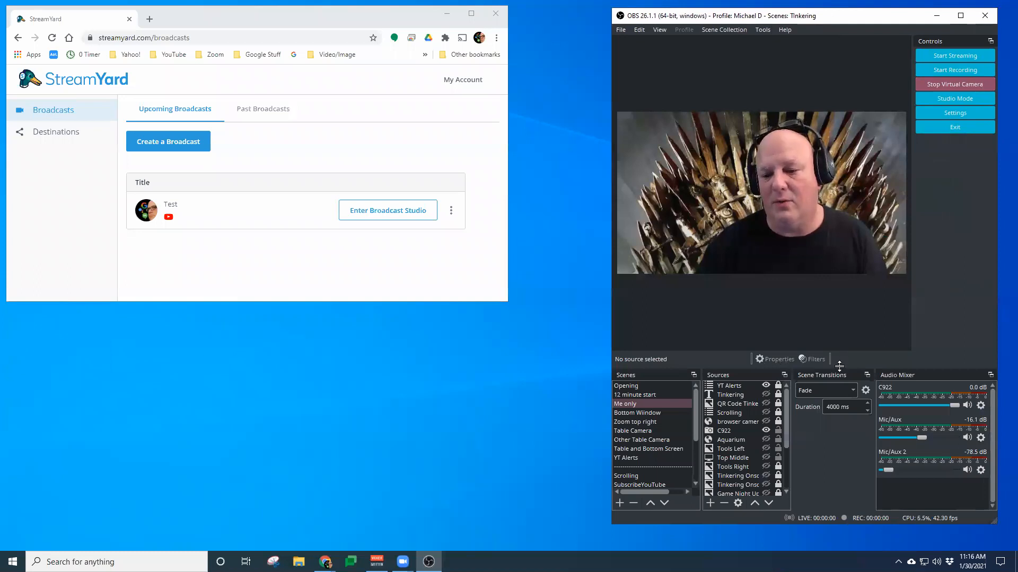
# Enlarge the dock area beneath the OBS preview by moving the splitter upward
pyautogui.moveTo(834, 368); pyautogui.dragTo(904, 363)
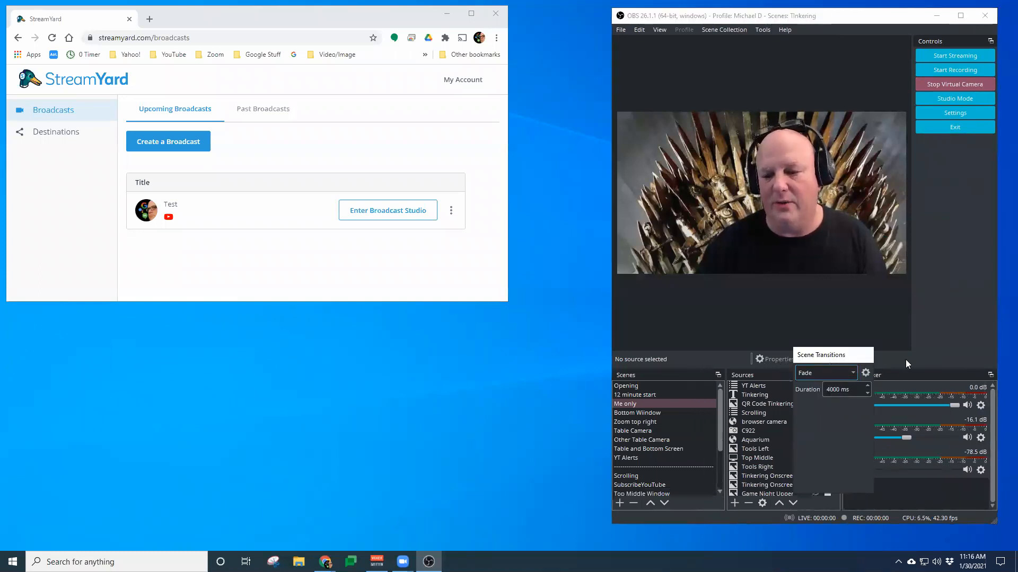
pyautogui.click(685, 357)
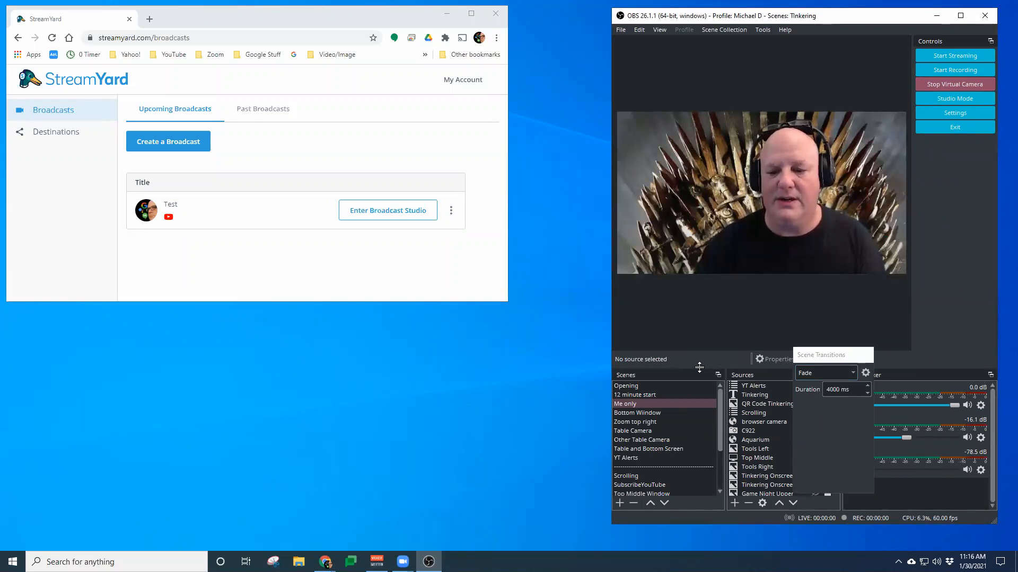
pyautogui.moveTo(700, 366); pyautogui.dragTo(705, 251)
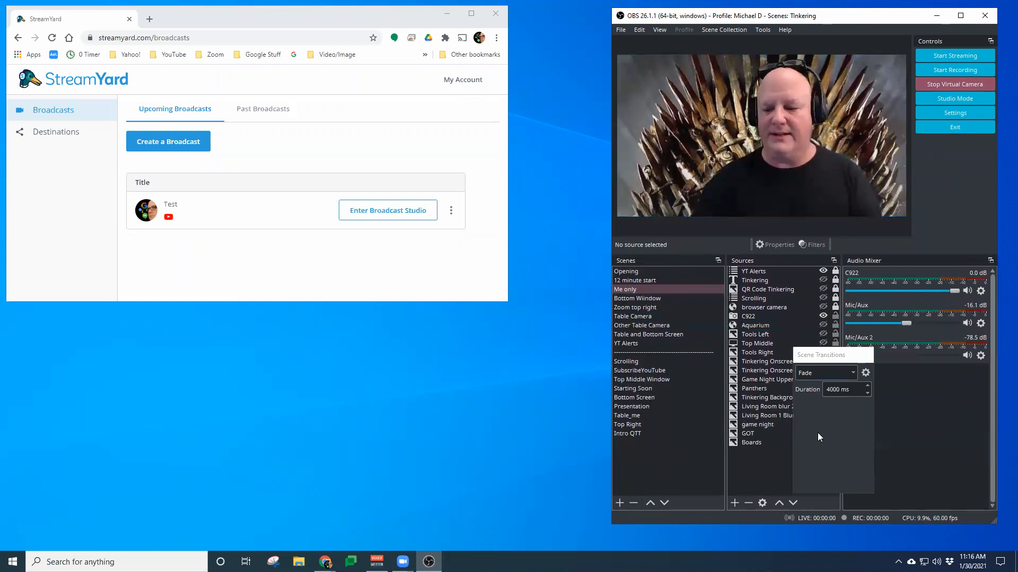
# Dock the floating Scene Transitions panel back beside Sources and widen the Sources column
pyautogui.click(838, 355)
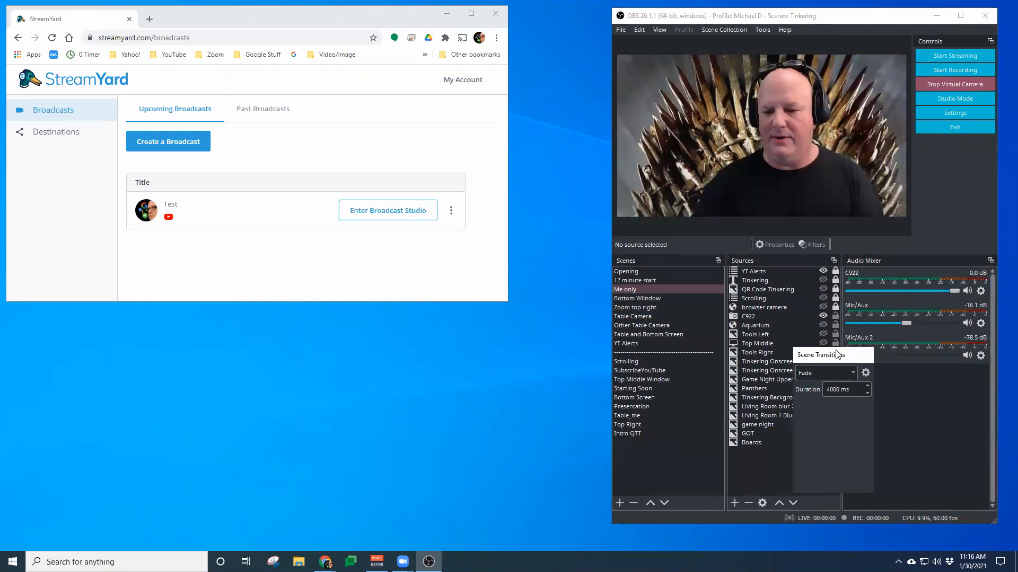
pyautogui.moveTo(836, 354); pyautogui.dragTo(844, 320)
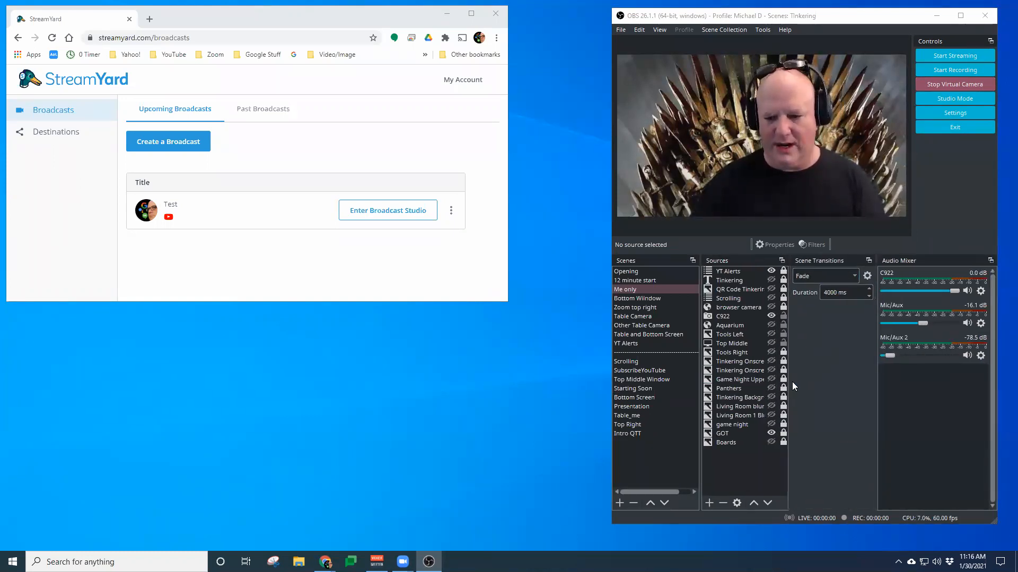
pyautogui.moveTo(788, 388); pyautogui.dragTo(799, 389)
# Toggle the Scrolling source's visibility on and then off again in the Tinkering scene
pyautogui.click(716, 316)
pyautogui.click(648, 233)
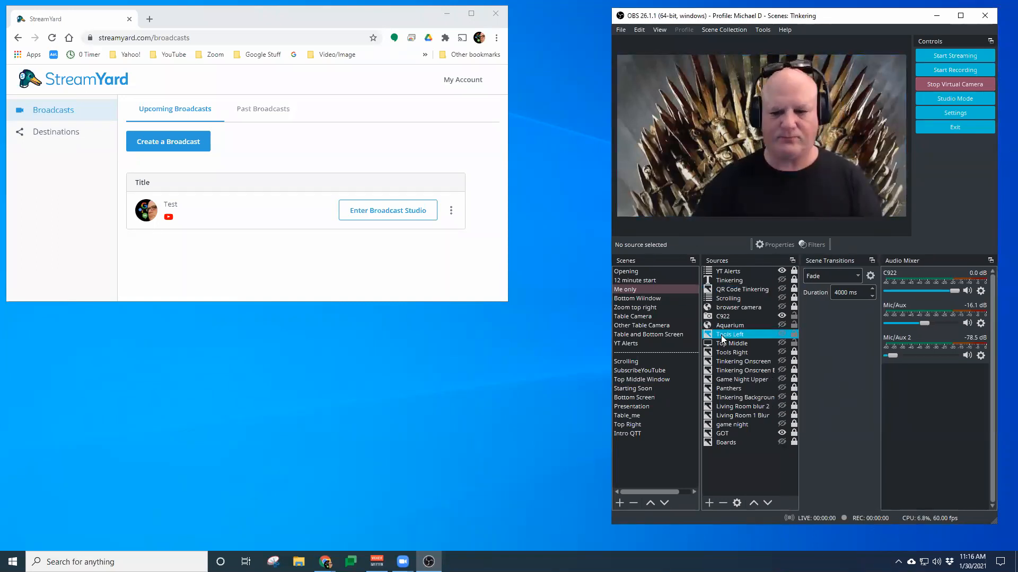
pyautogui.click(783, 297)
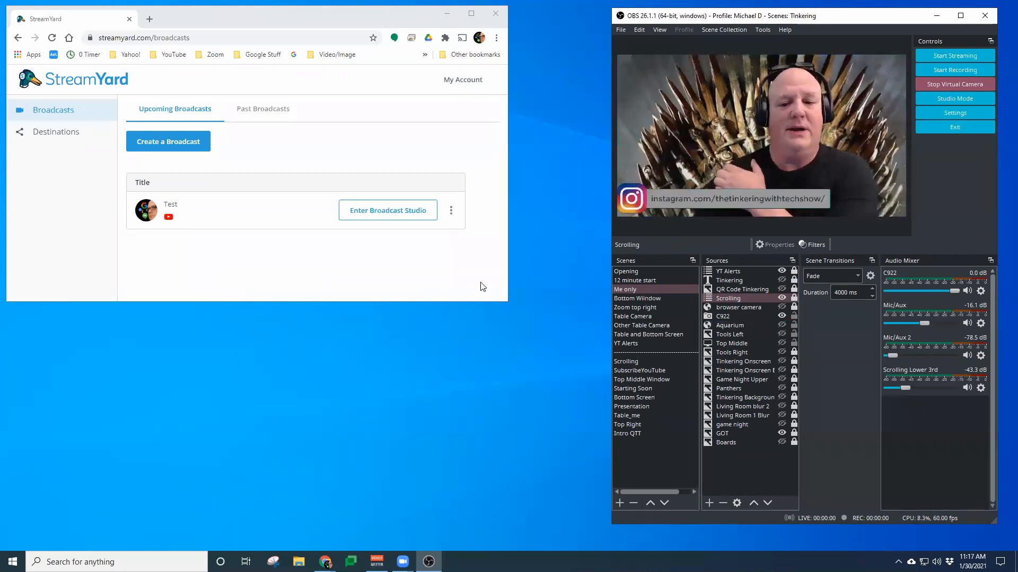
pyautogui.click(755, 306)
pyautogui.click(784, 298)
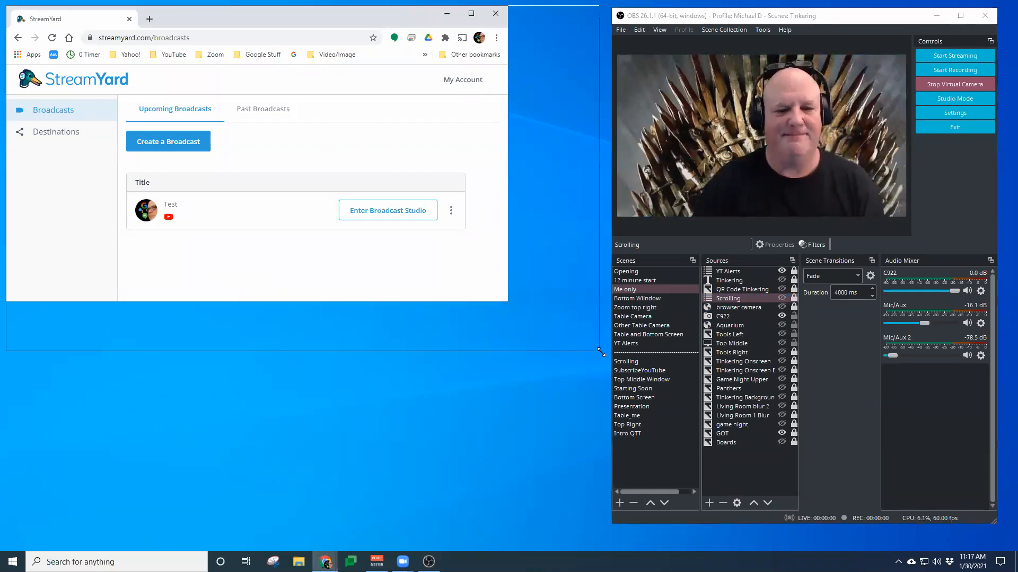
# Widen the browser window and open the broadcast studio for the Test broadcast
pyautogui.moveTo(600, 352); pyautogui.dragTo(599, 351)
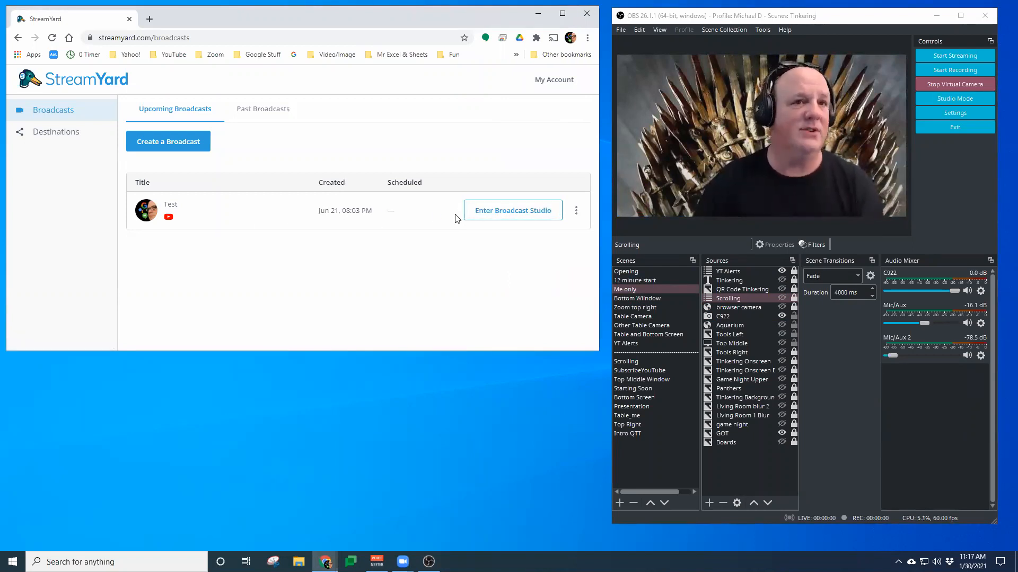
pyautogui.click(507, 212)
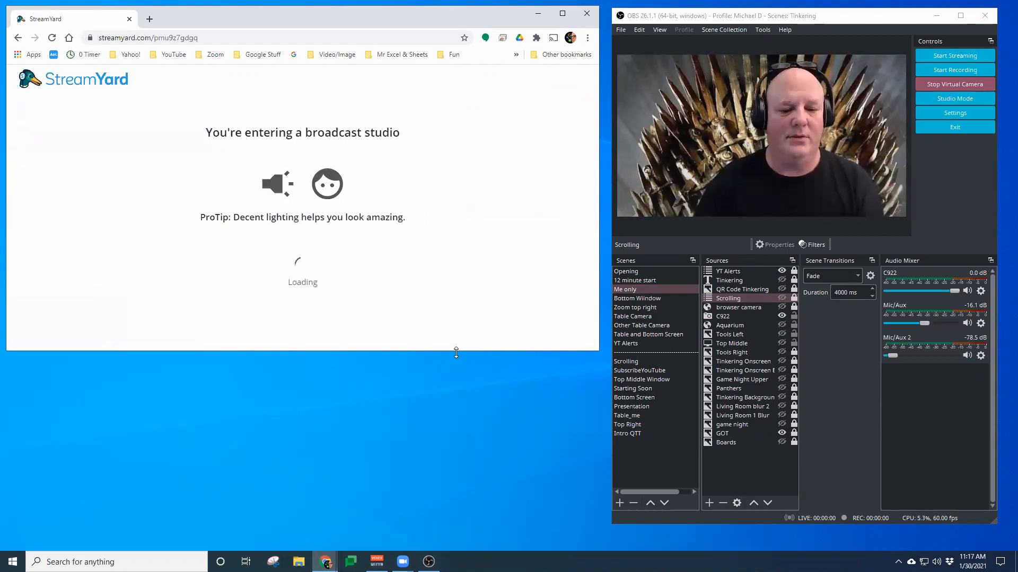
pyautogui.moveTo(456, 352); pyautogui.dragTo(463, 430)
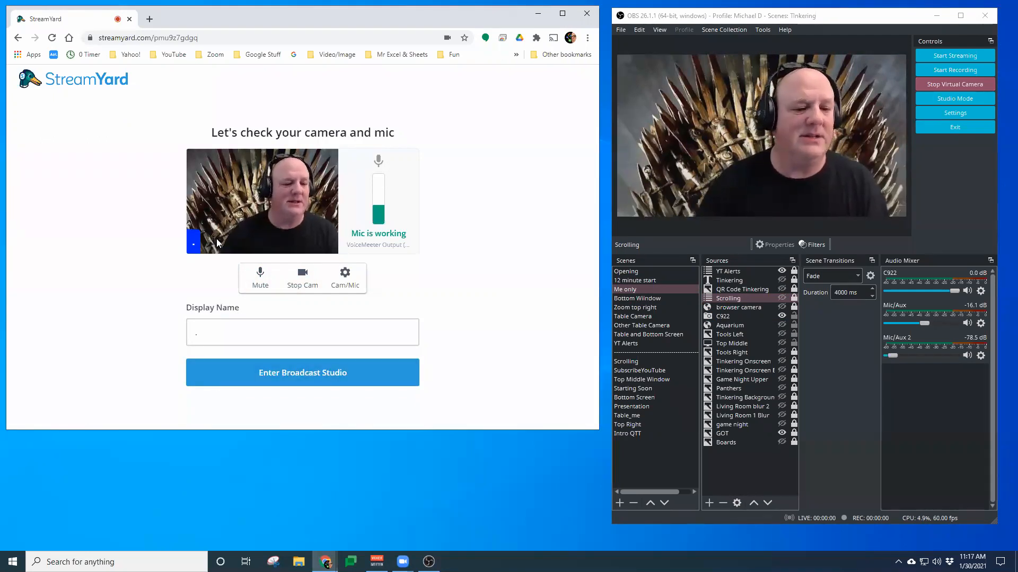
# Enter the broadcast studio from the camera and mic check page
pyautogui.click(215, 336)
pyautogui.click(431, 293)
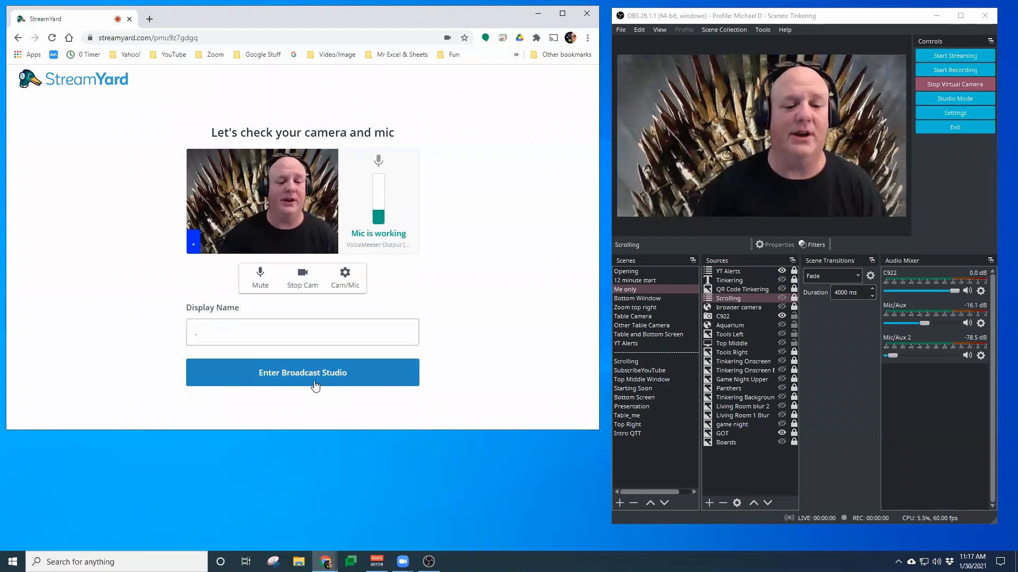
pyautogui.click(316, 382)
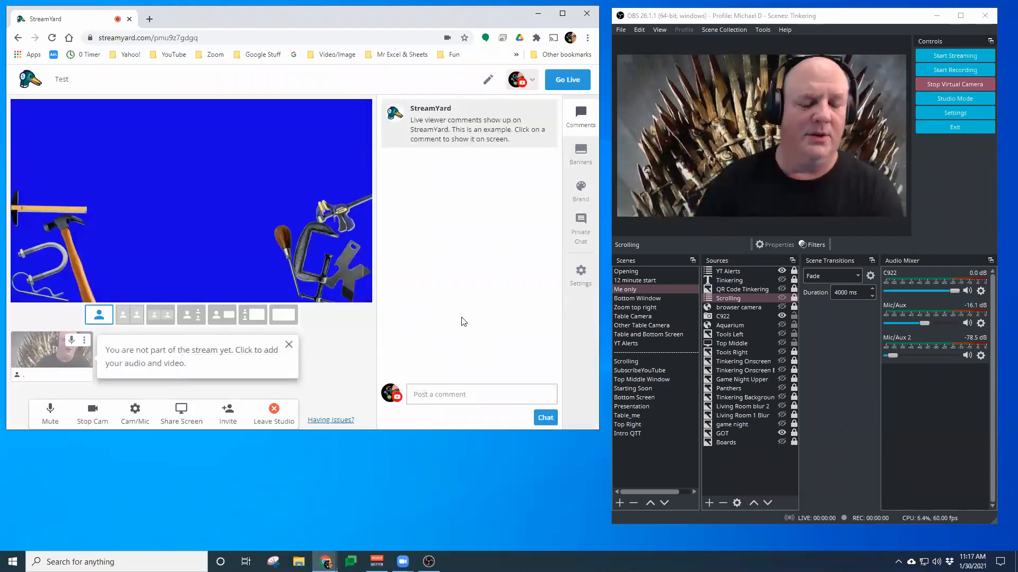
# Open the Brand panel and browse its overlays, video clips and backgrounds
pyautogui.click(580, 191)
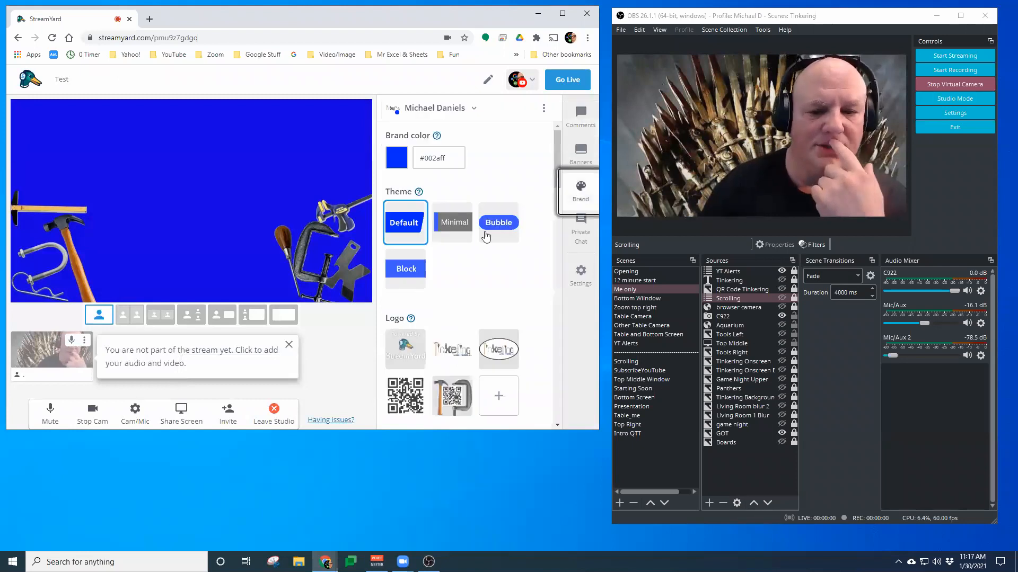
pyautogui.scroll(-8, 475, 249)
pyautogui.scroll(-5, 480, 253)
pyautogui.scroll(6, 479, 251)
pyautogui.scroll(4, 479, 253)
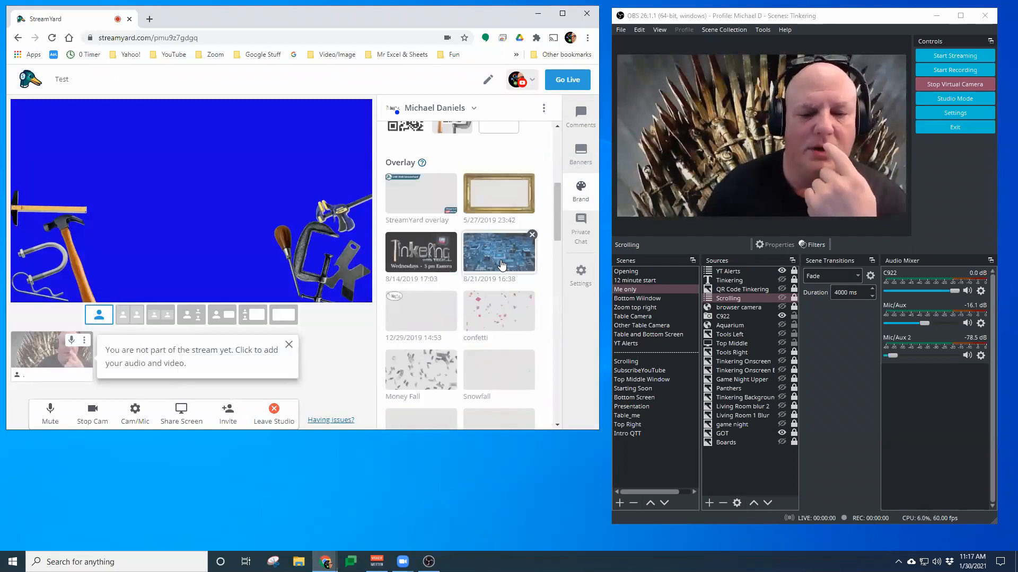
pyautogui.scroll(-5, 494, 264)
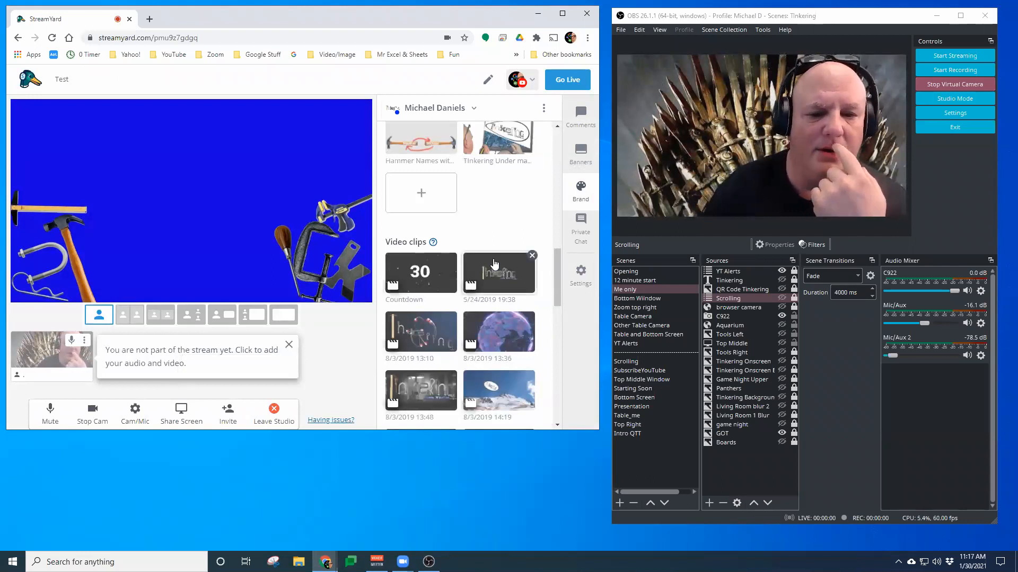
pyautogui.scroll(-3, 494, 263)
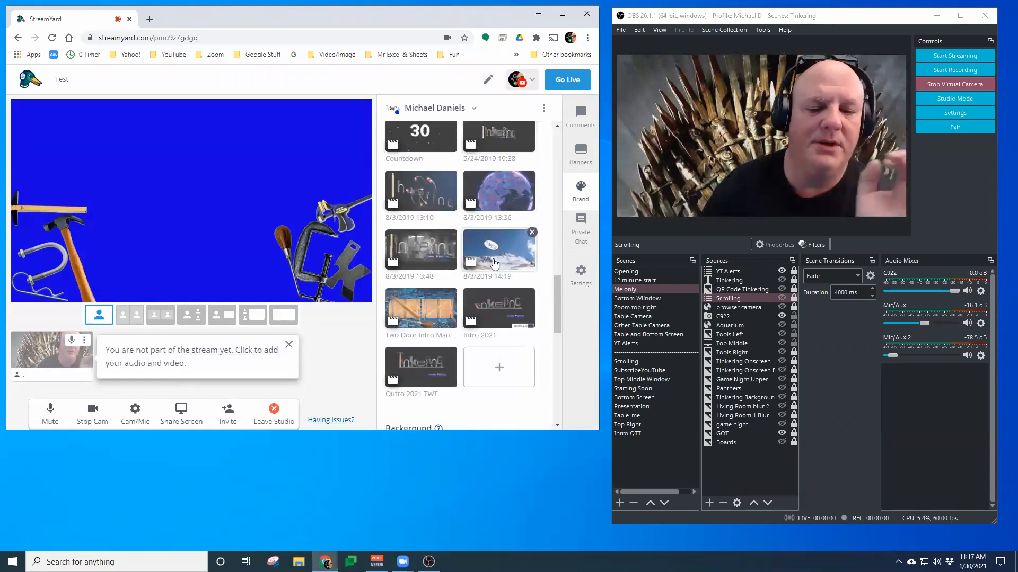
pyautogui.scroll(-5, 494, 264)
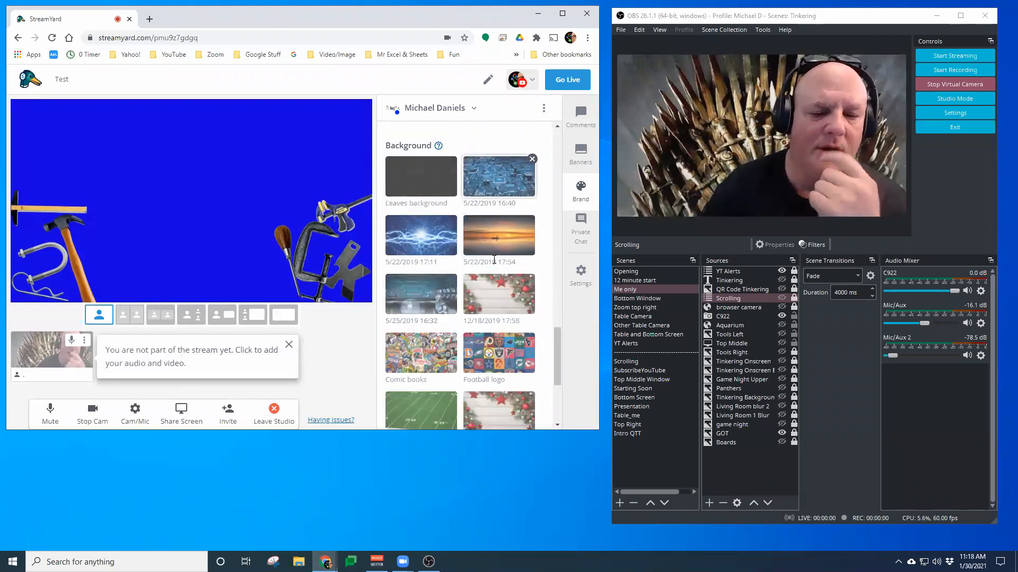
pyautogui.scroll(-1, 490, 261)
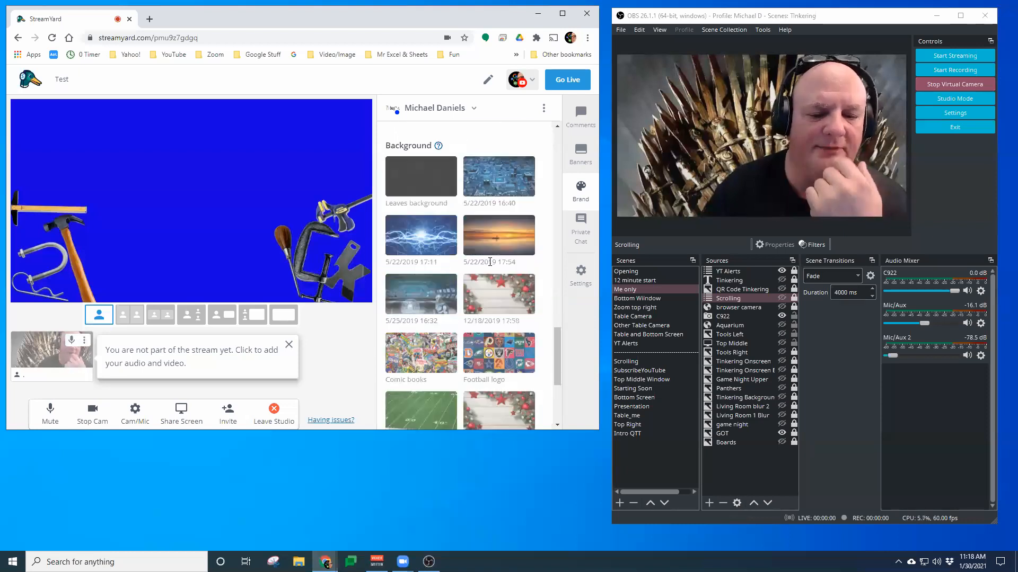
# Add your own camera to the stream and turn on the Scrolling source in OBS
pyautogui.click(45, 362)
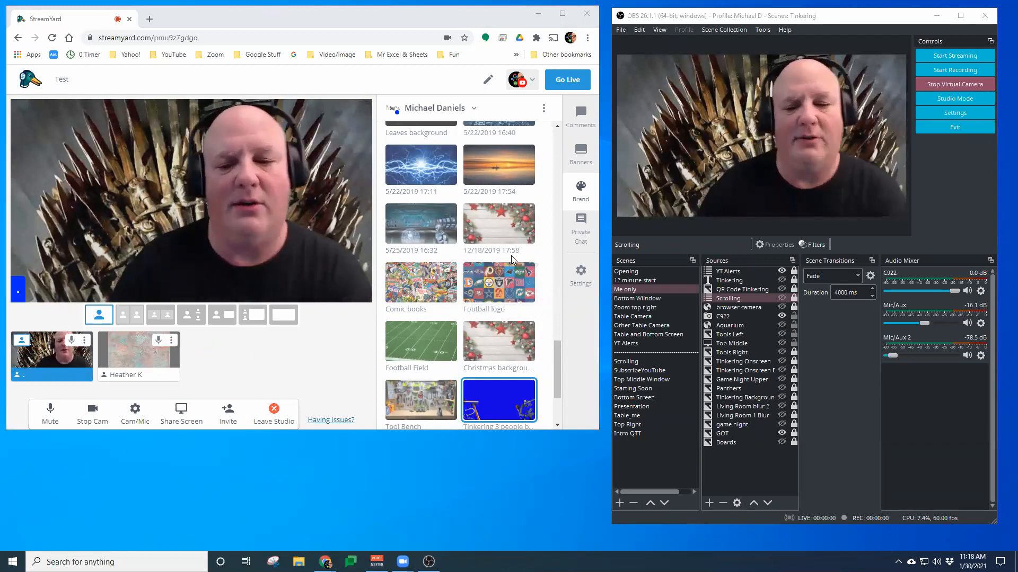
pyautogui.click(781, 299)
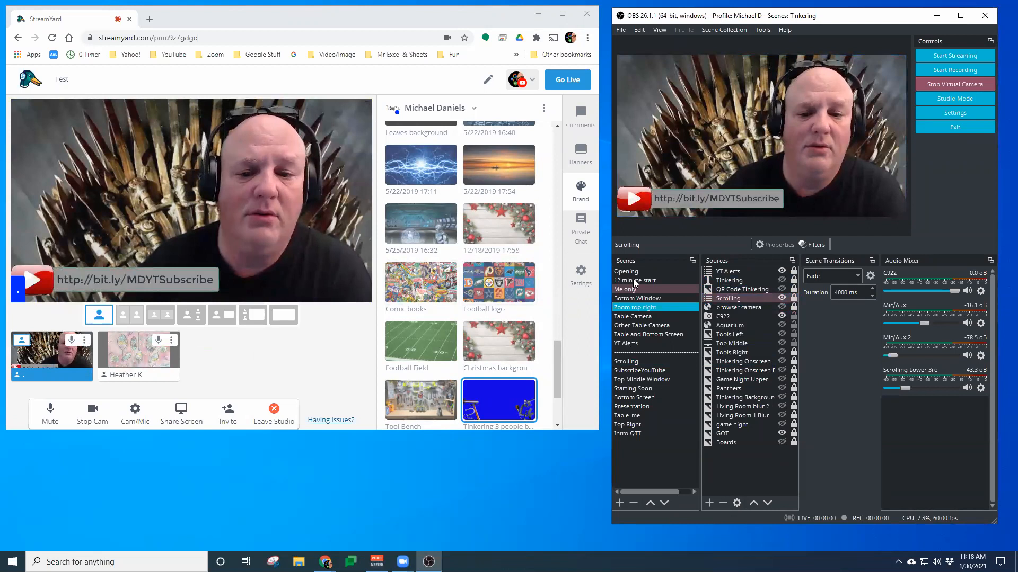
# Open Private Chat, then return to the Brand panel and scroll to the Show display names option
pyautogui.click(582, 233)
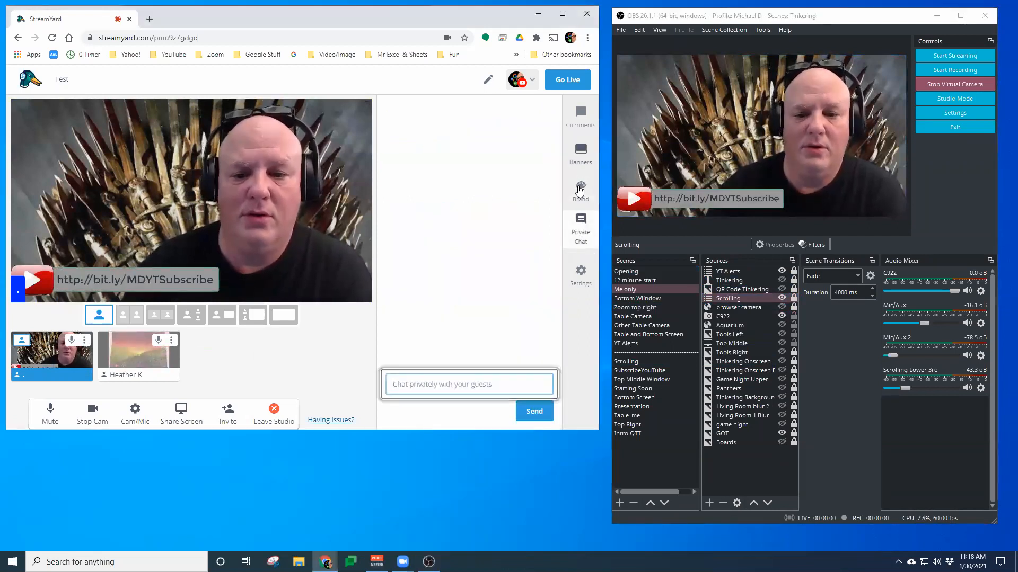
pyautogui.click(580, 191)
pyautogui.scroll(-3, 479, 275)
pyautogui.click(398, 395)
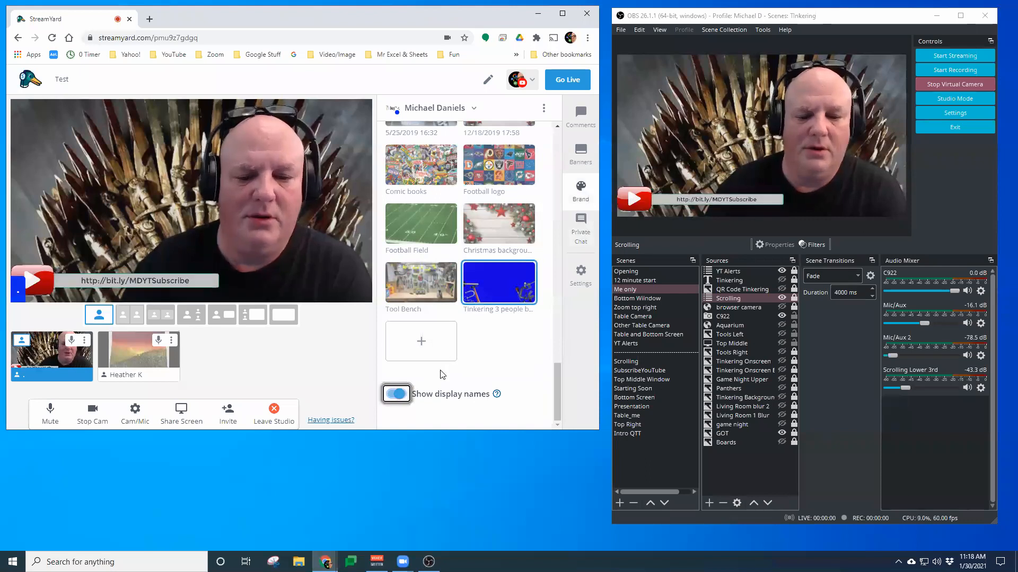
# Hide the Scrolling source in OBS and scroll the Brand panel back to the top
pyautogui.click(781, 299)
pyautogui.click(781, 299)
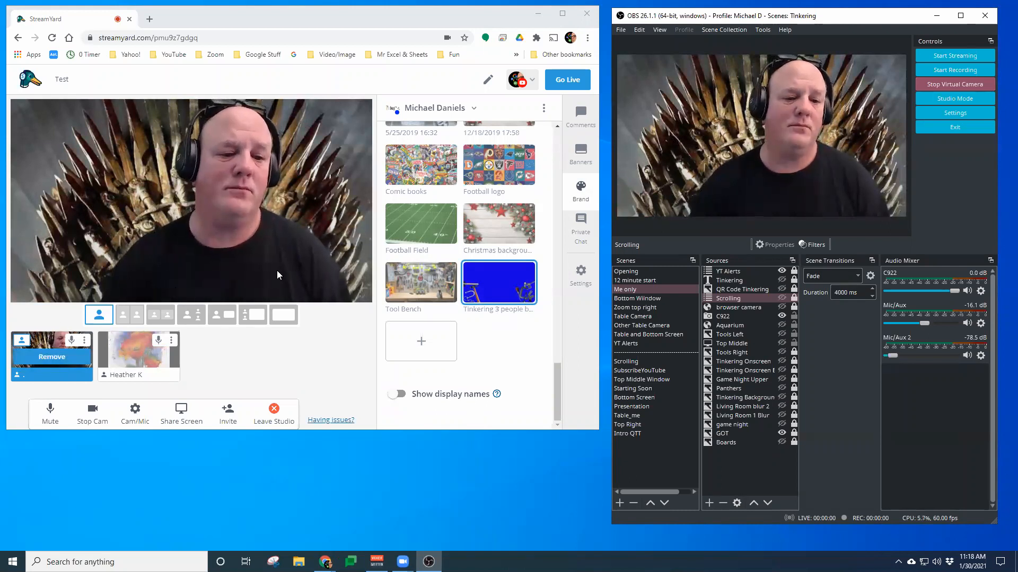
pyautogui.scroll(5, 445, 197)
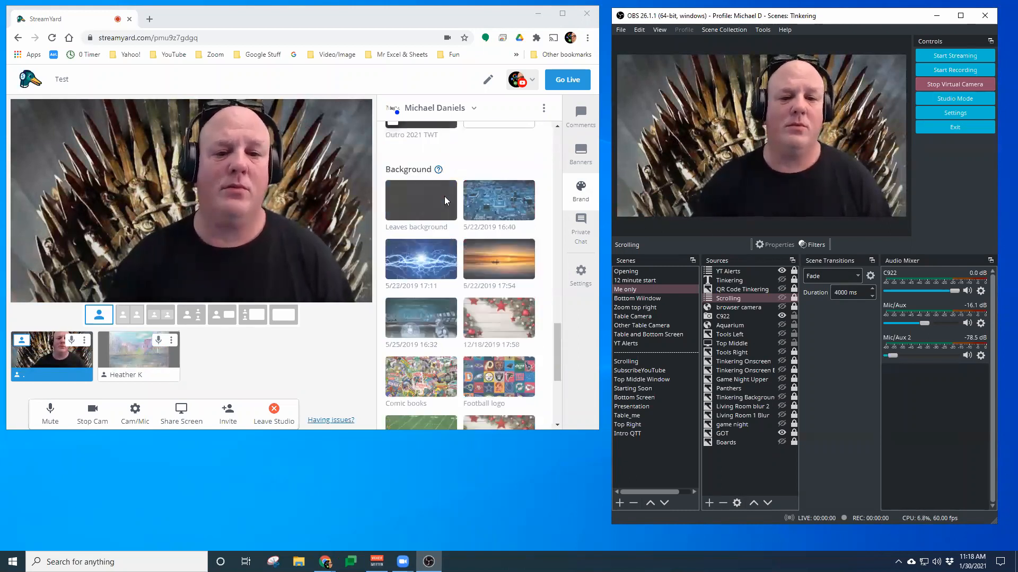
pyautogui.scroll(5, 459, 212)
pyautogui.scroll(10, 458, 213)
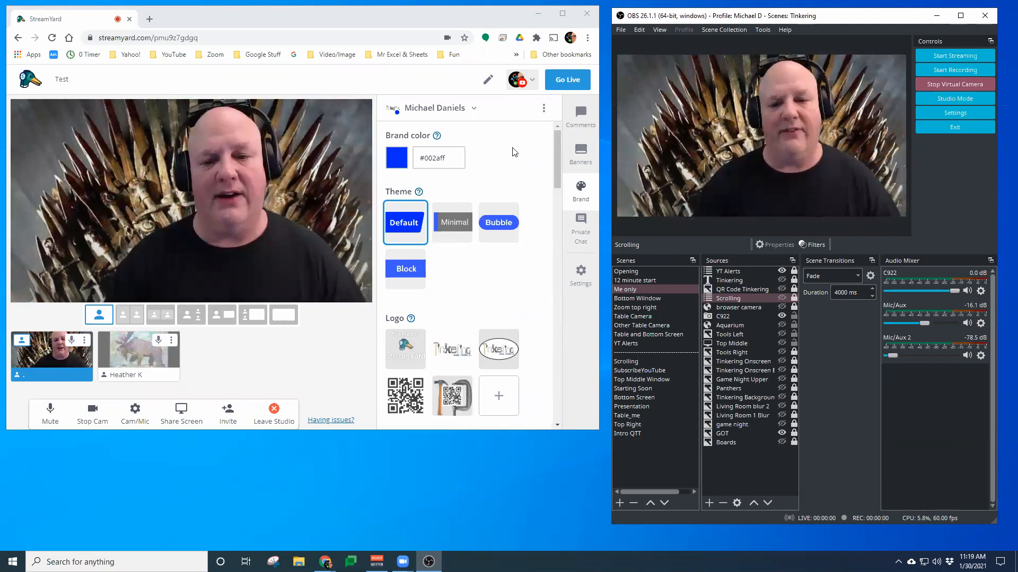
pyautogui.moveTo(513, 147); pyautogui.dragTo(565, 120)
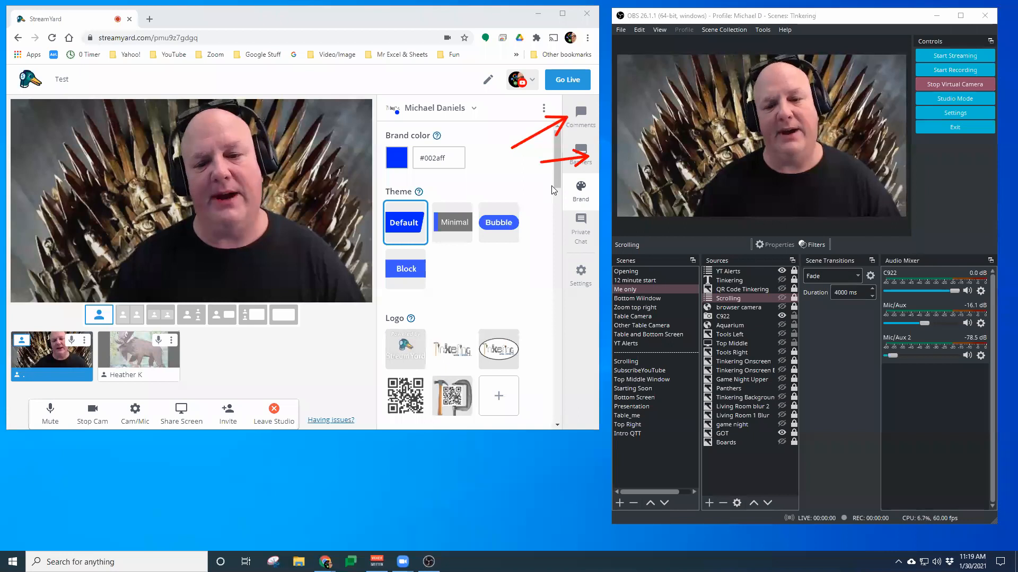
pyautogui.press('Escape')
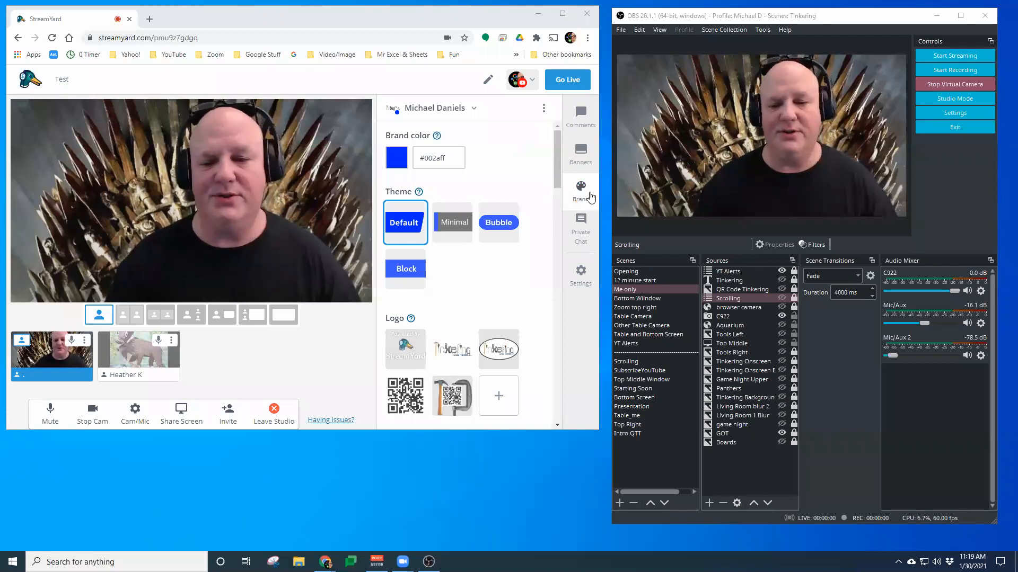
# Open the Comments panel and toggle the example comment's Show option
pyautogui.click(580, 115)
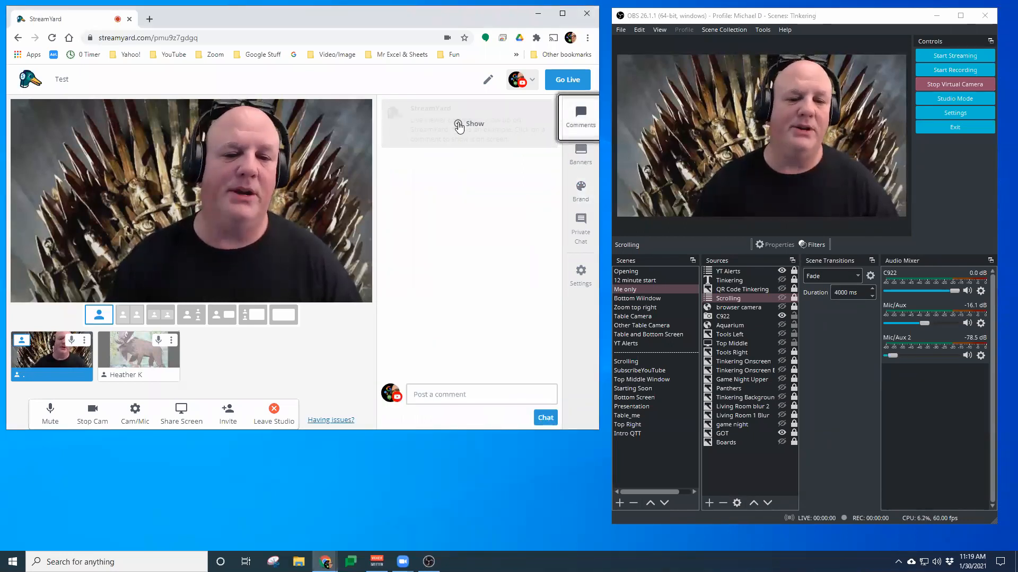
pyautogui.click(459, 126)
pyautogui.click(459, 126)
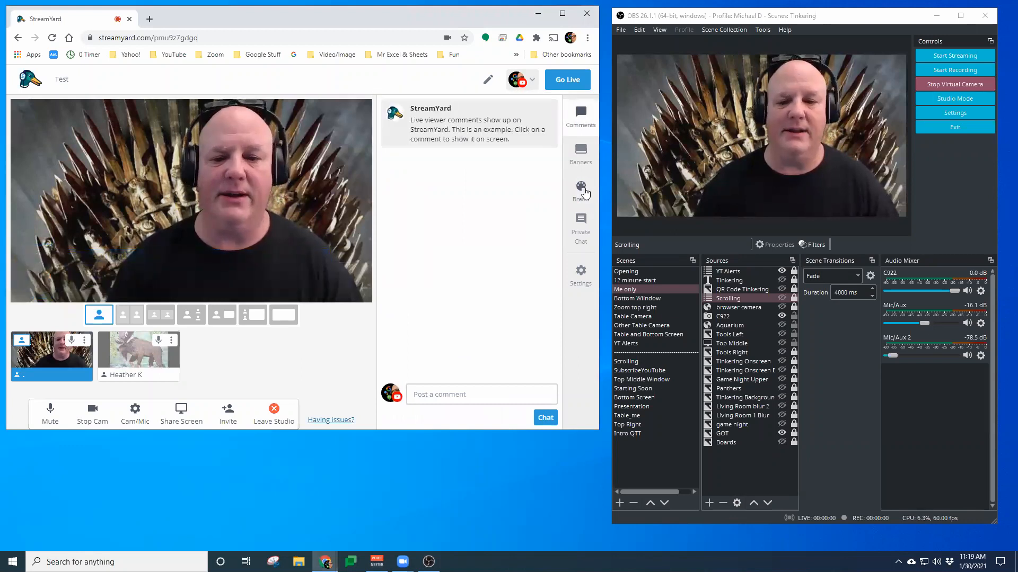
# Reopen the Brand panel and scroll down to the overlays
pyautogui.click(583, 192)
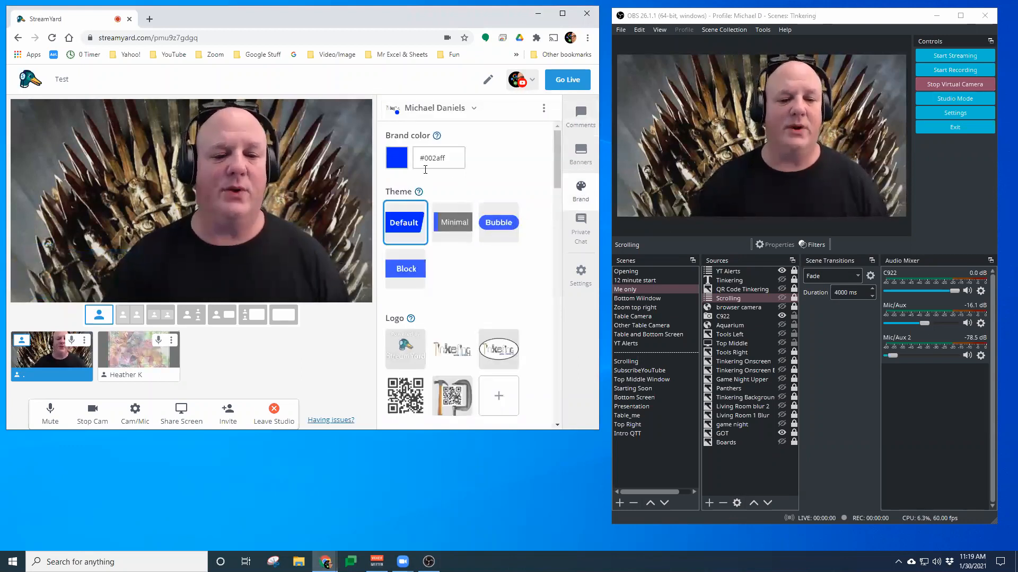
pyautogui.scroll(-2, 476, 184)
pyautogui.scroll(-8, 467, 191)
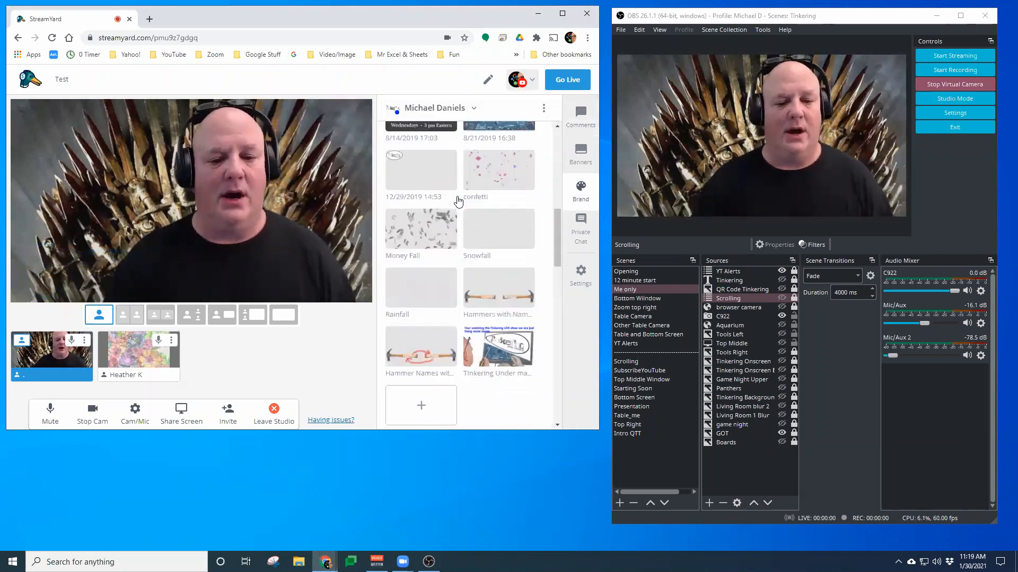
# Play the Intro 2021 video clip on stream and stop it
pyautogui.scroll(-10, 458, 202)
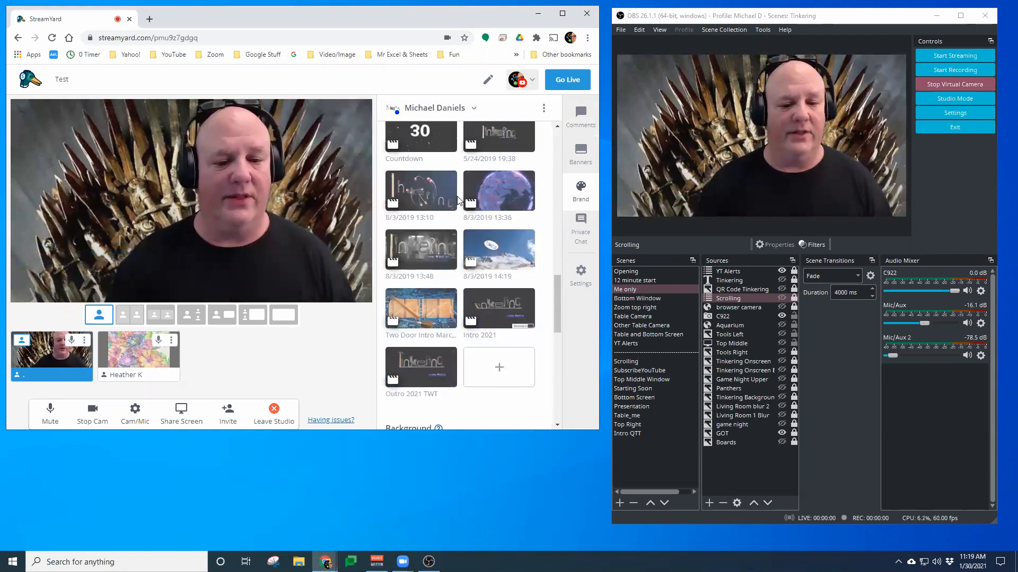
pyautogui.scroll(3, 460, 201)
pyautogui.scroll(-3, 460, 201)
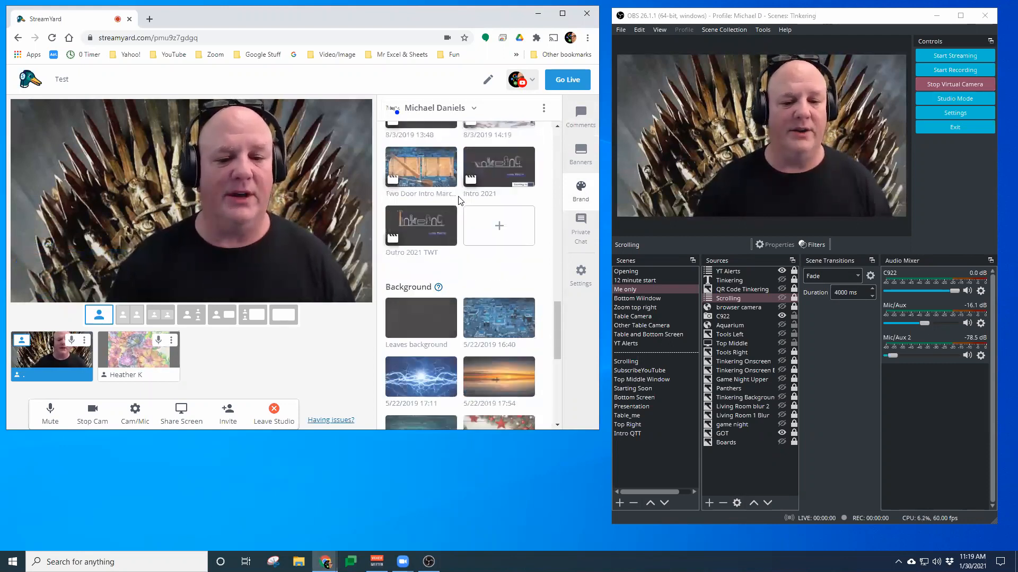
pyautogui.click(497, 171)
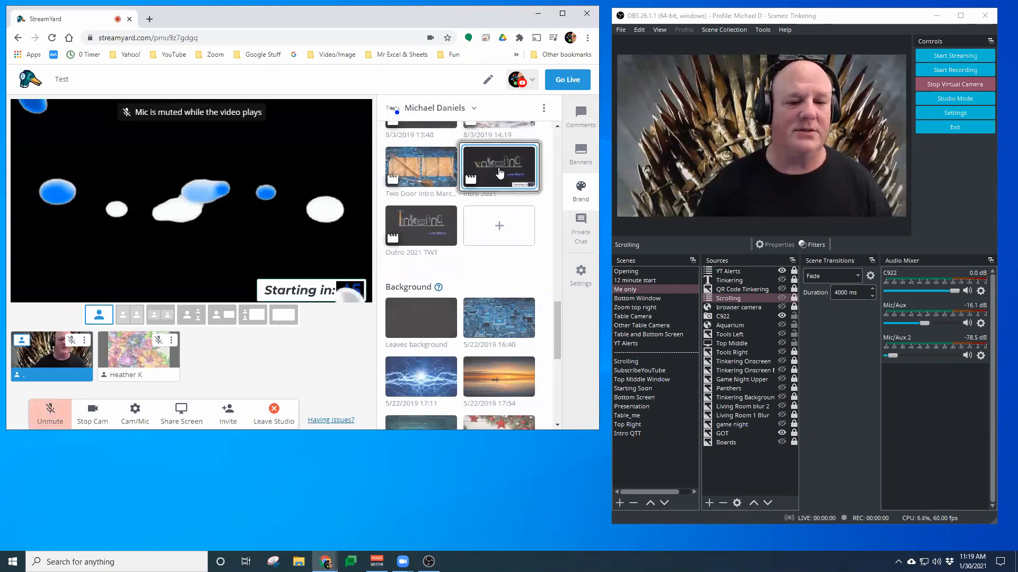
pyautogui.click(501, 174)
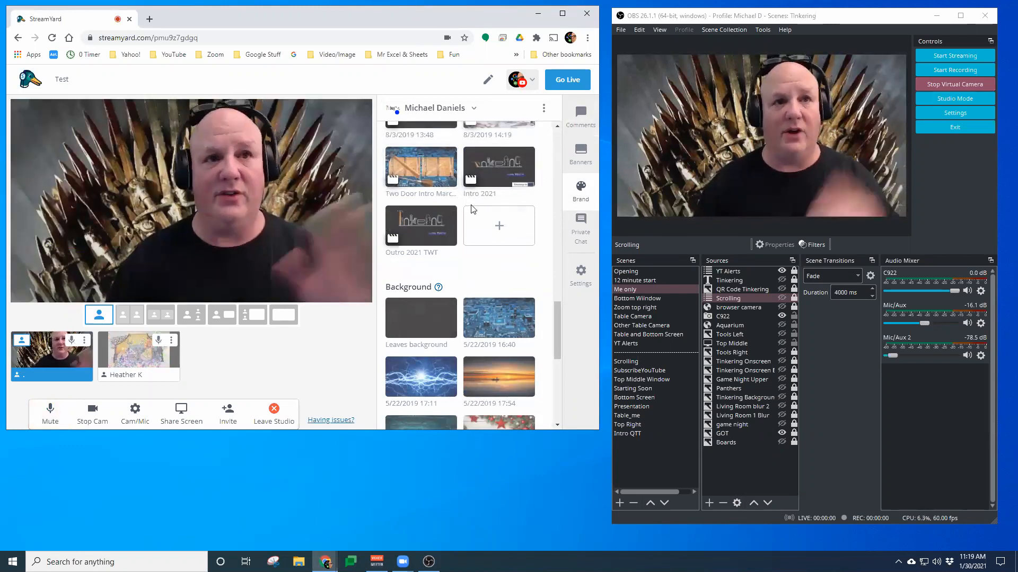
# Apply the Tool Bench background, then switch to the 5/22/2019 16:40 circuit-board background
pyautogui.scroll(4, 489, 229)
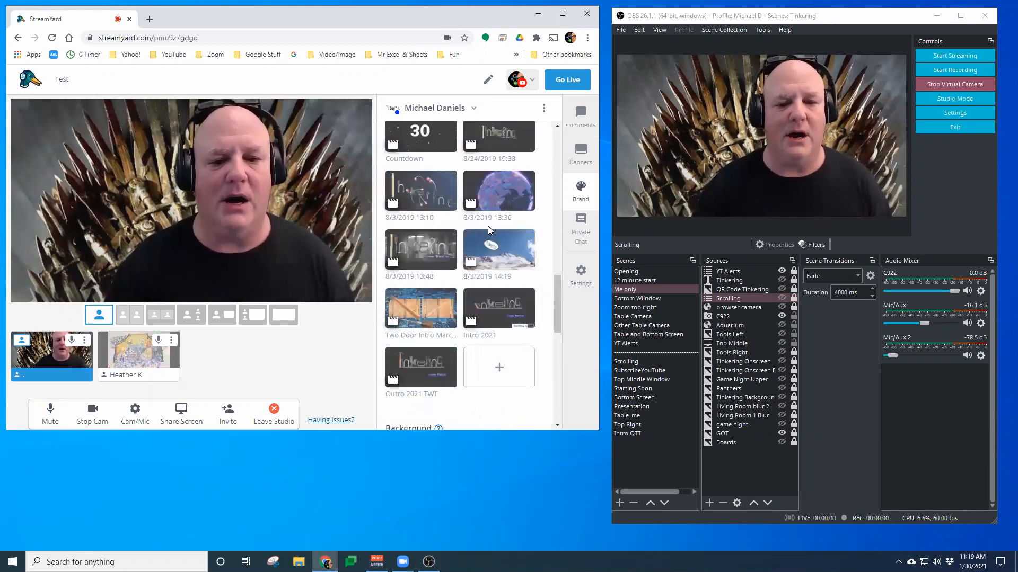
pyautogui.click(421, 260)
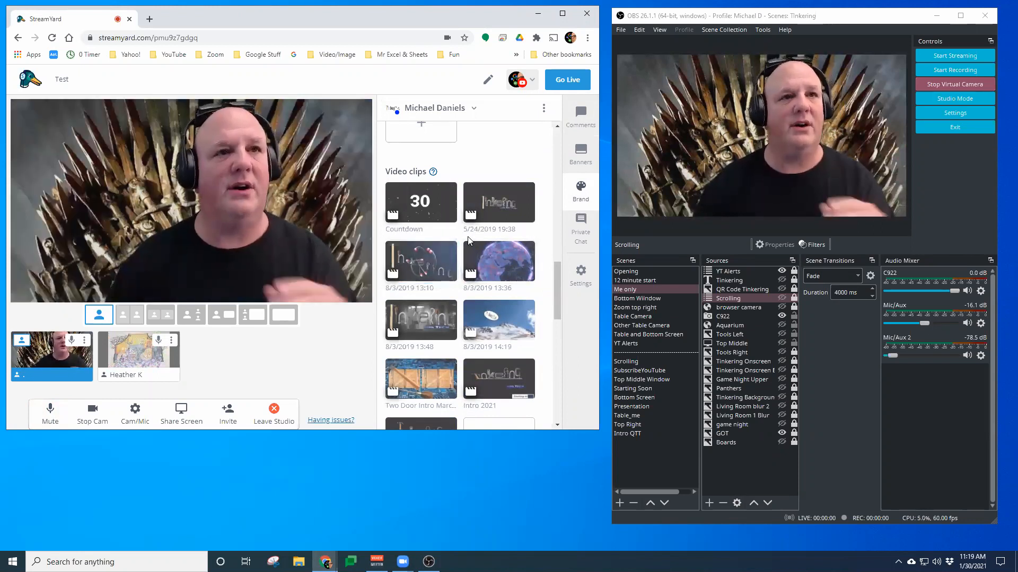
pyautogui.scroll(-7, 469, 240)
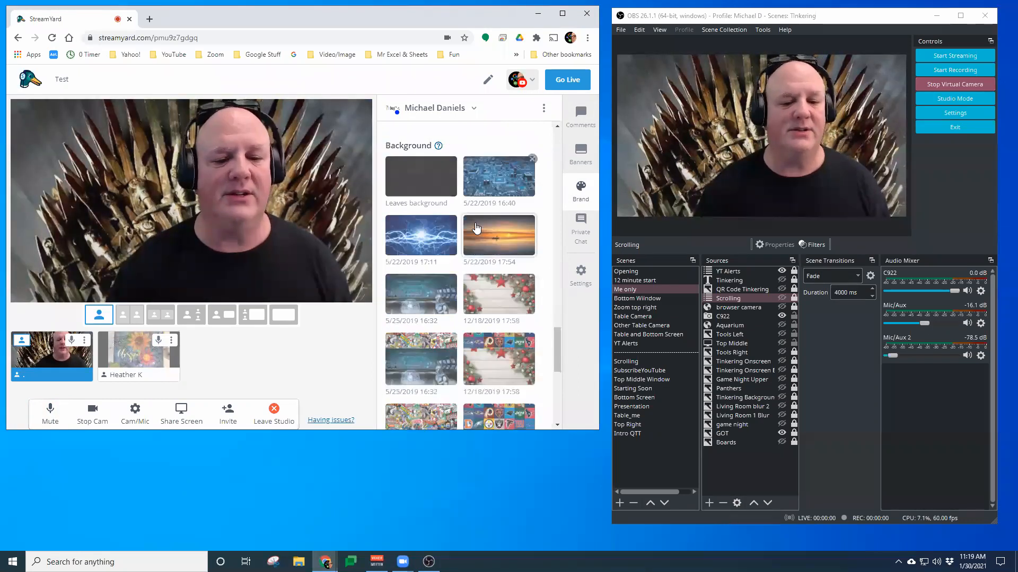
pyautogui.scroll(-5, 474, 243)
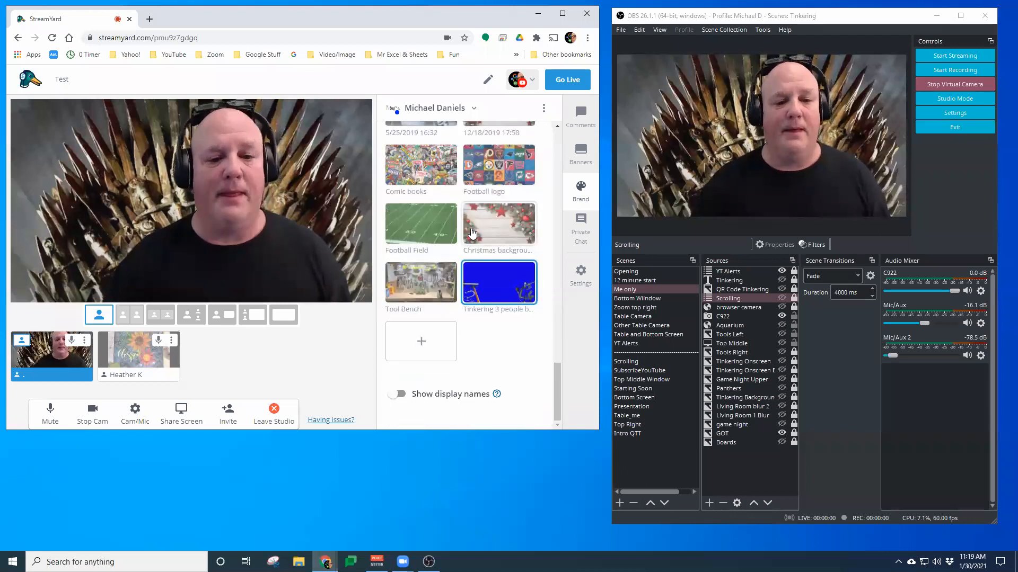
pyautogui.scroll(2, 469, 270)
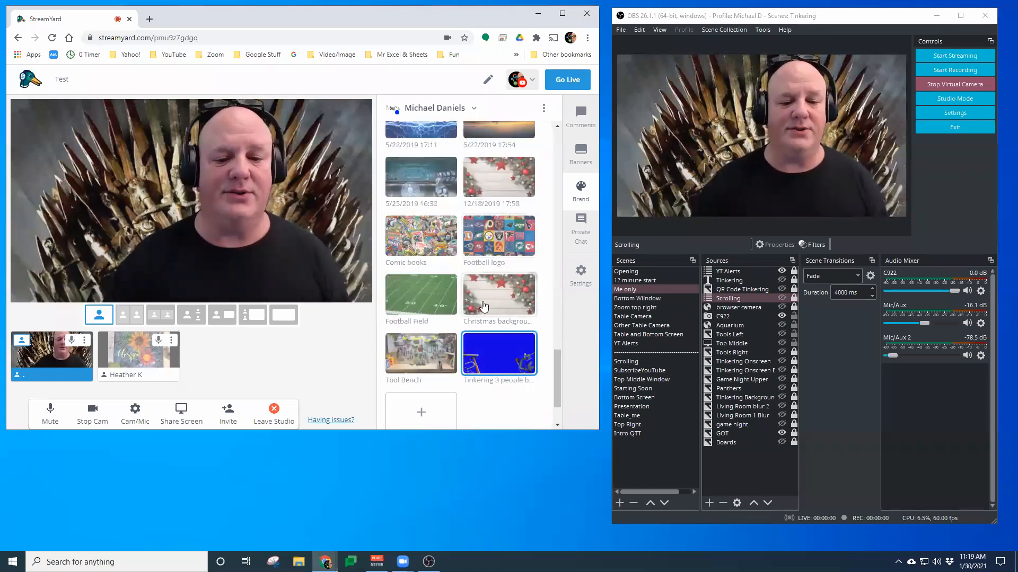
pyautogui.click(423, 351)
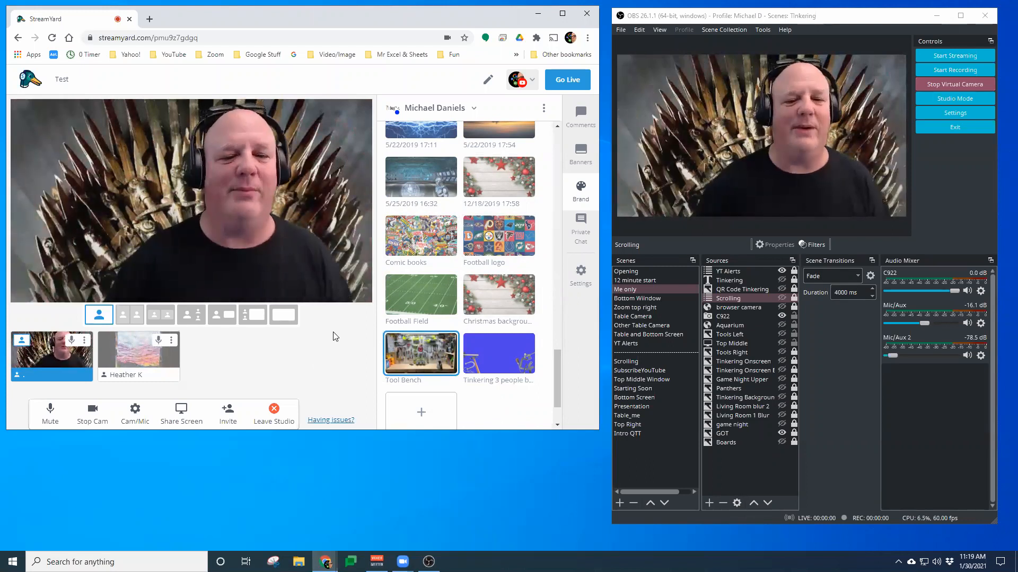
pyautogui.scroll(3, 515, 205)
pyautogui.click(515, 204)
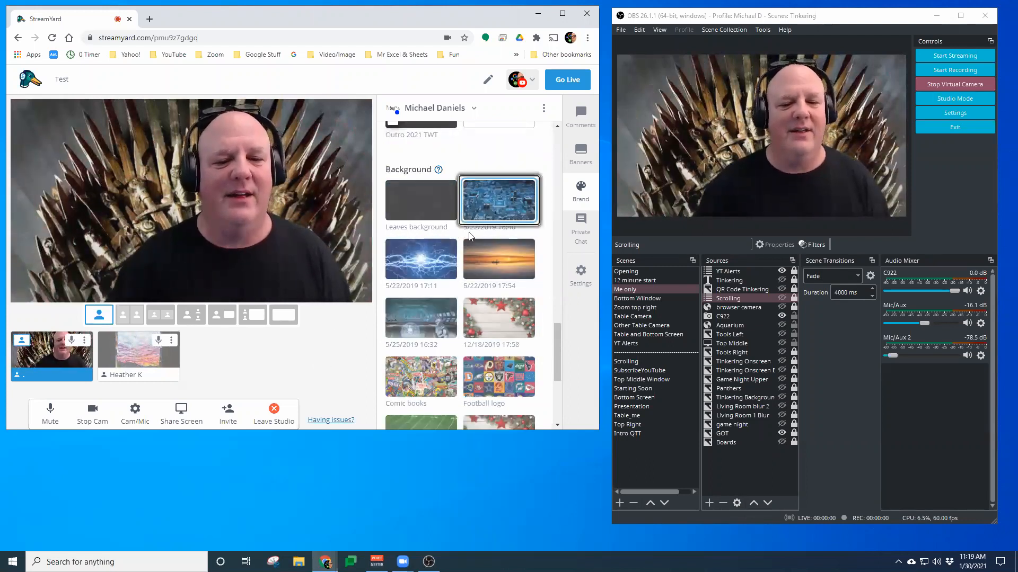
pyautogui.moveTo(134, 364)
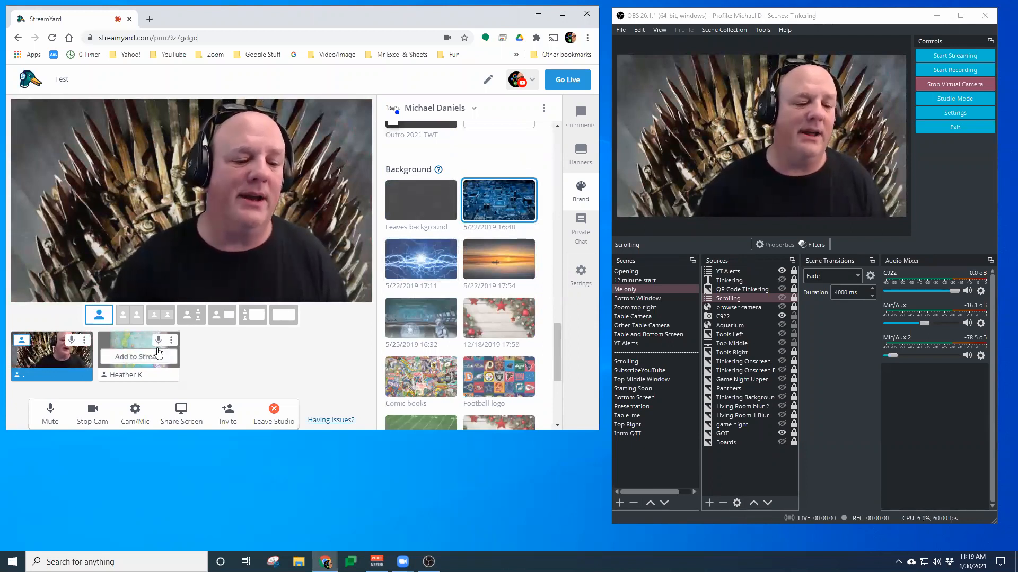
pyautogui.click(127, 357)
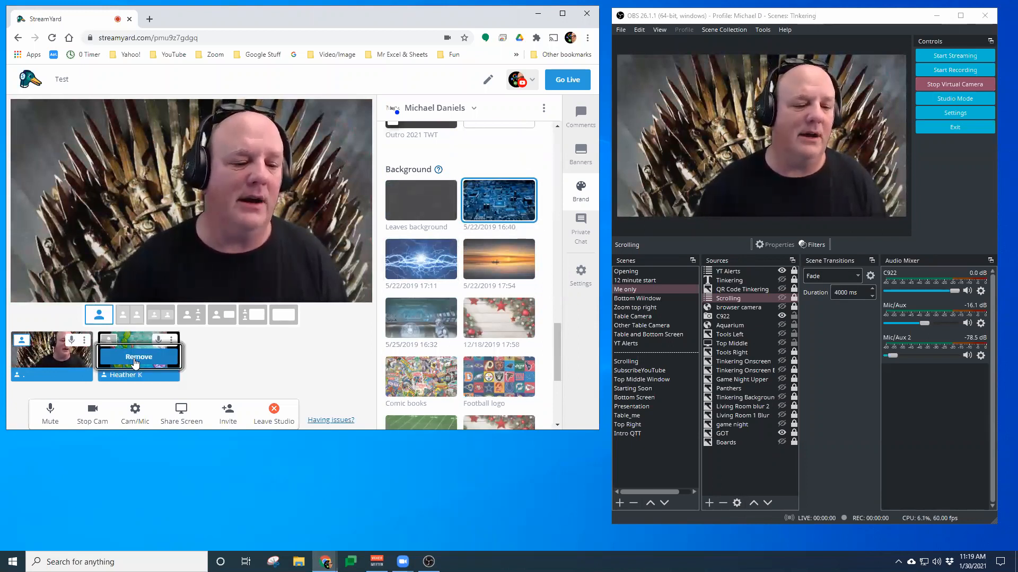
pyautogui.click(161, 315)
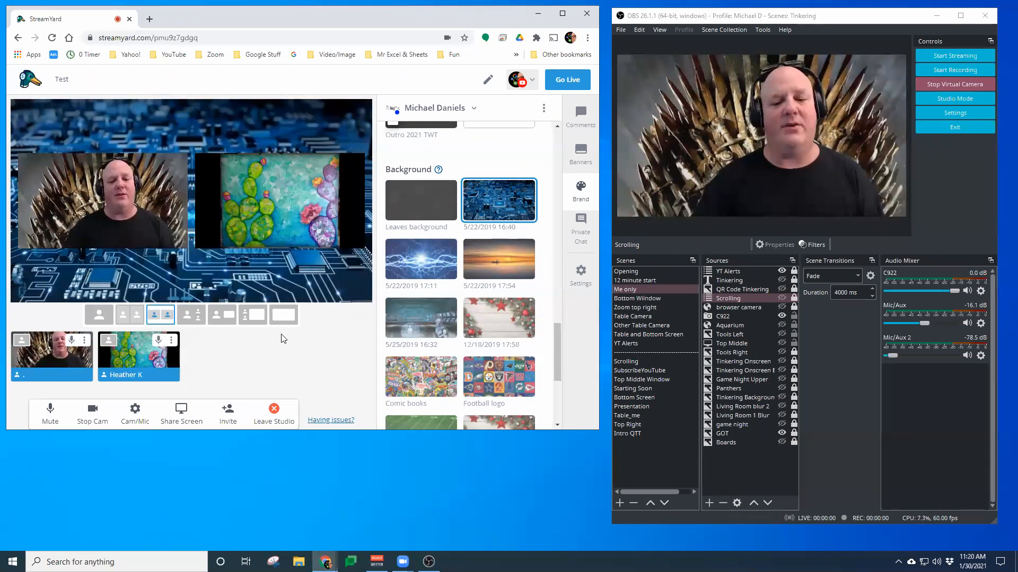
# Apply the Christmas background, then switch to the Tool Bench background
pyautogui.click(476, 329)
pyautogui.scroll(-4, 421, 330)
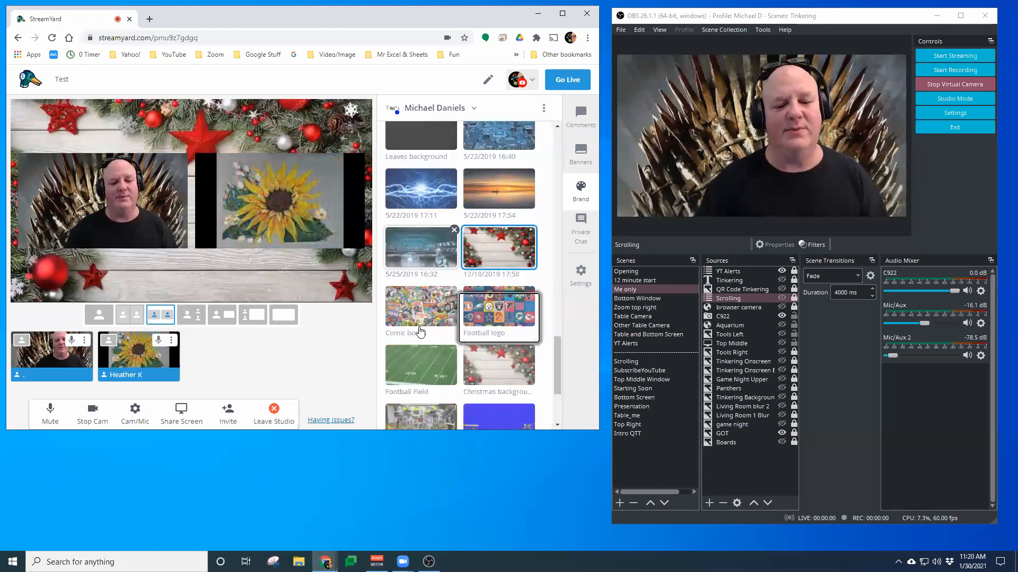
pyautogui.click(419, 294)
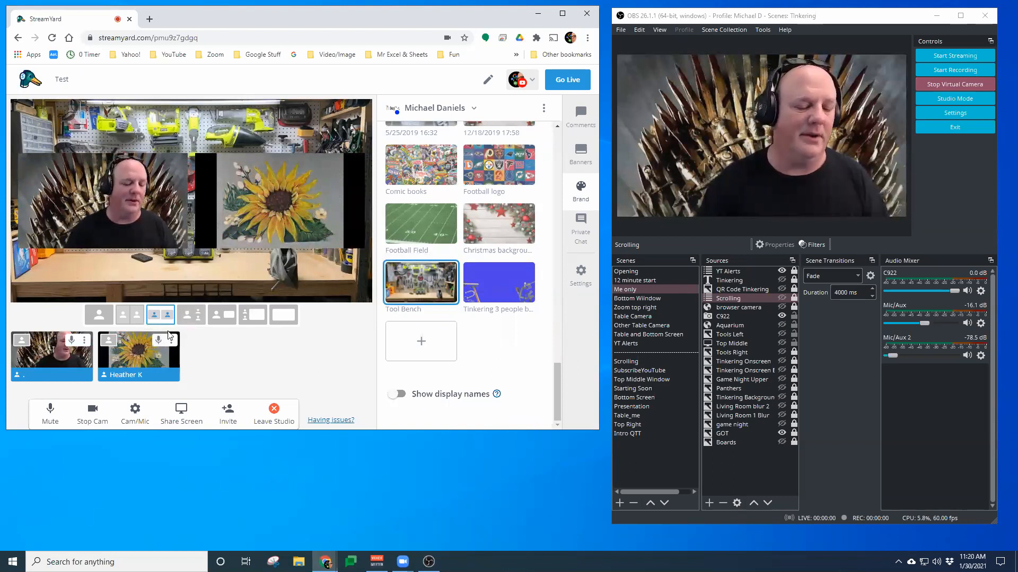
pyautogui.click(137, 358)
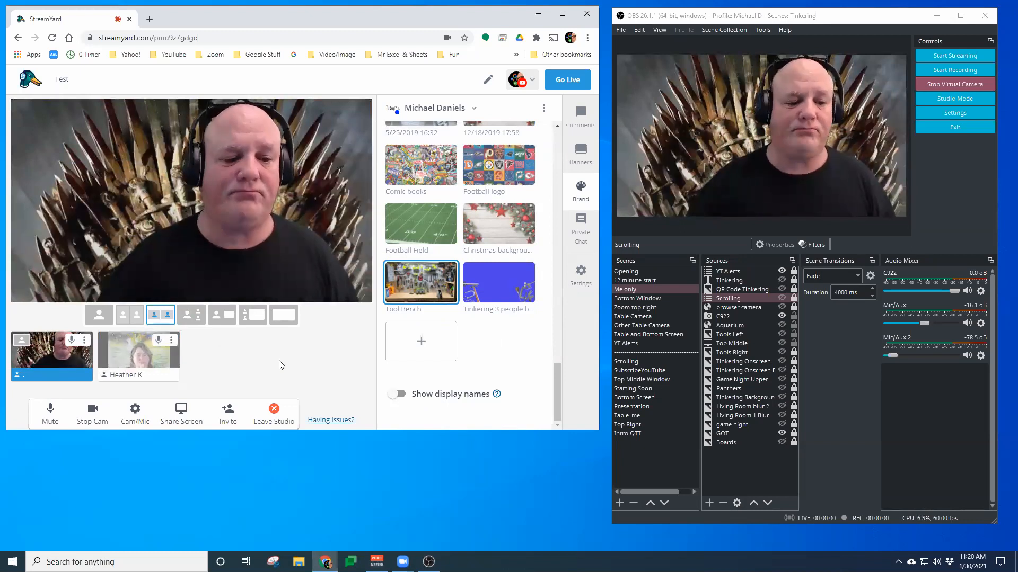
pyautogui.click(148, 359)
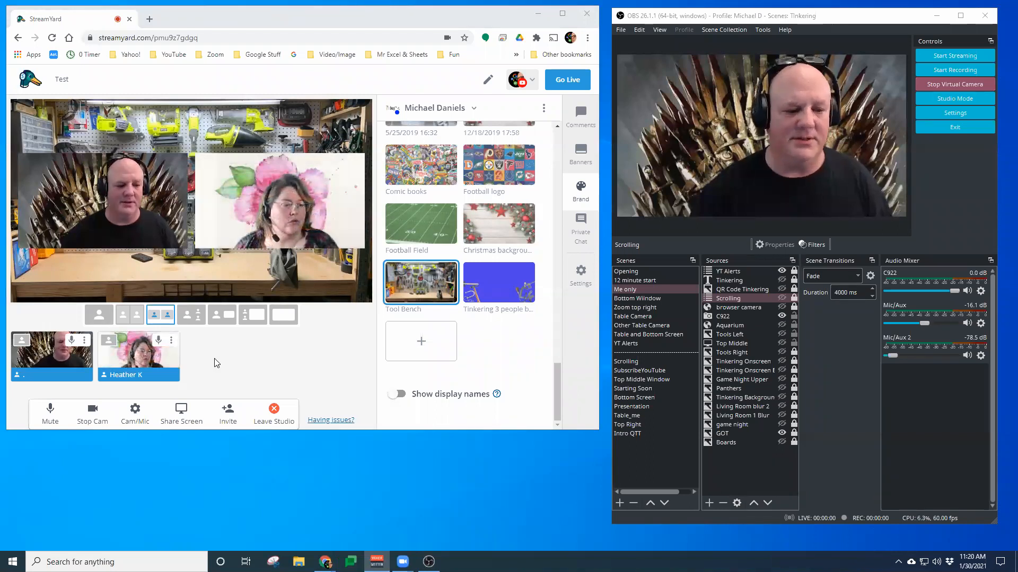
pyautogui.click(161, 343)
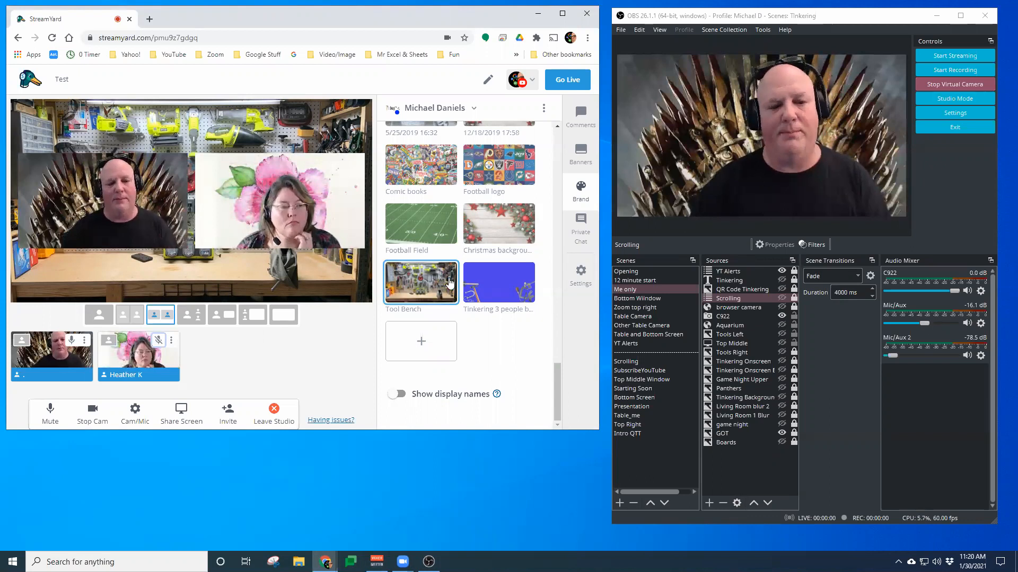
# Show the Scrolling source in OBS and toggle your own feed to solo view and back
pyautogui.click(782, 295)
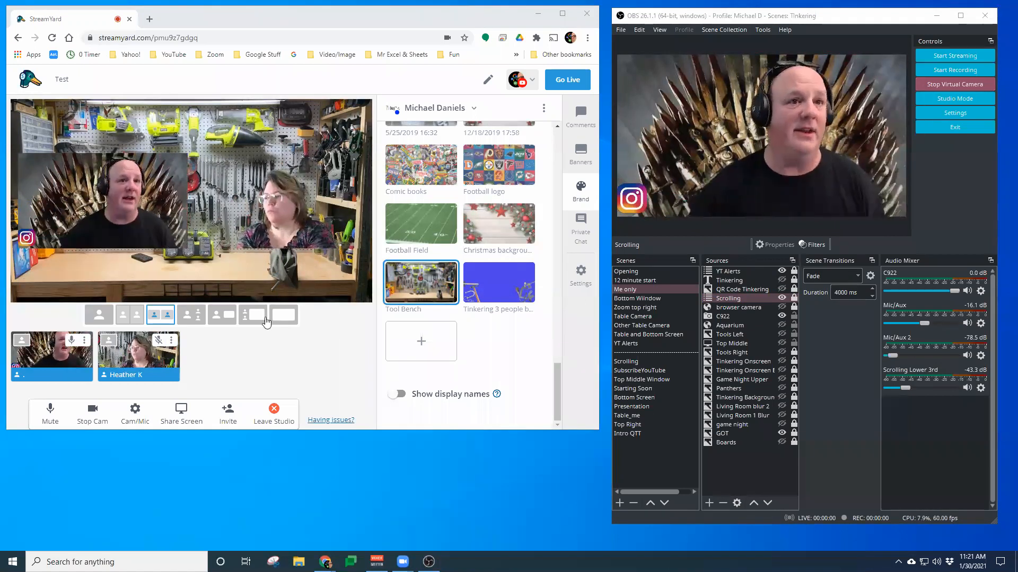
pyautogui.click(23, 343)
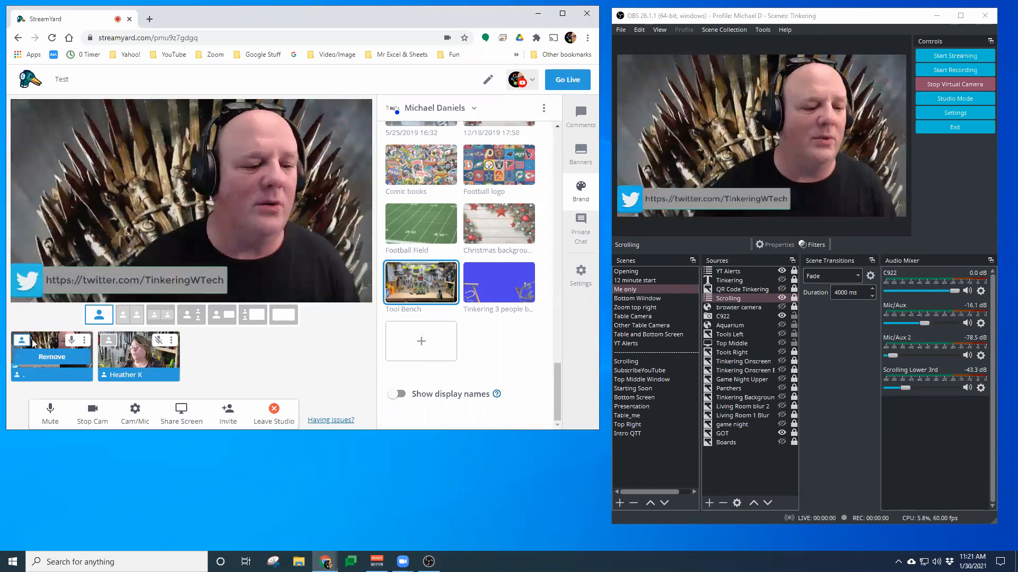
pyautogui.click(23, 341)
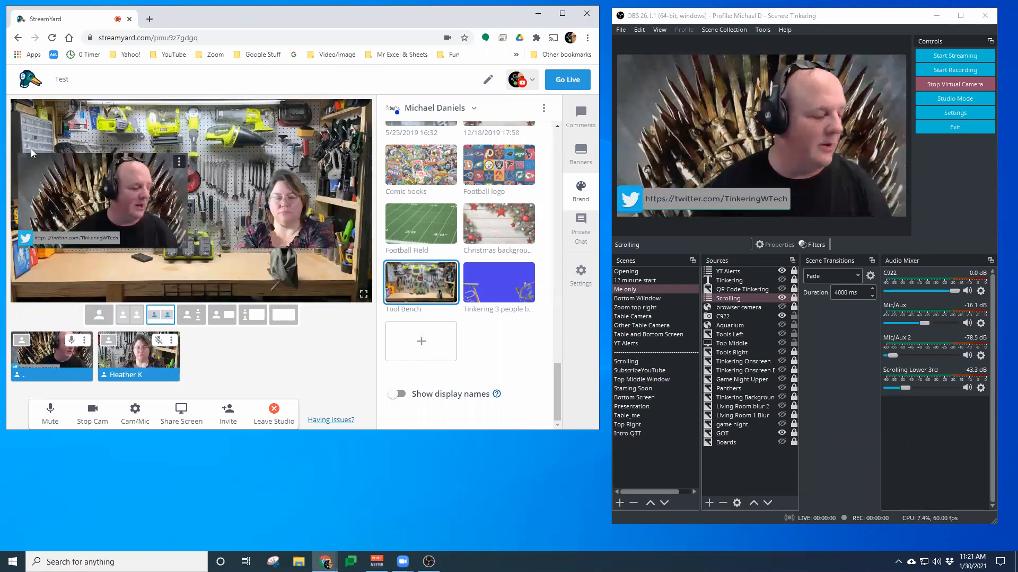
# Reload the studio, enter your display name, rejoin the broadcast studio and add yourself back to the stream
pyautogui.press('F5')
pyautogui.moveTo(14, 143); pyautogui.dragTo(150, 254)
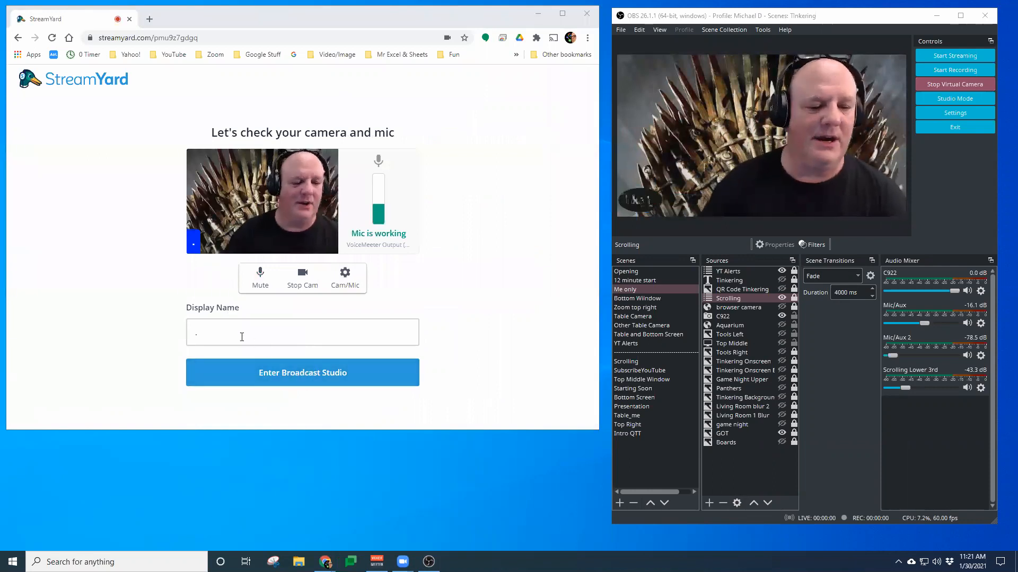
pyautogui.click(242, 337)
pyautogui.write('Michael D')
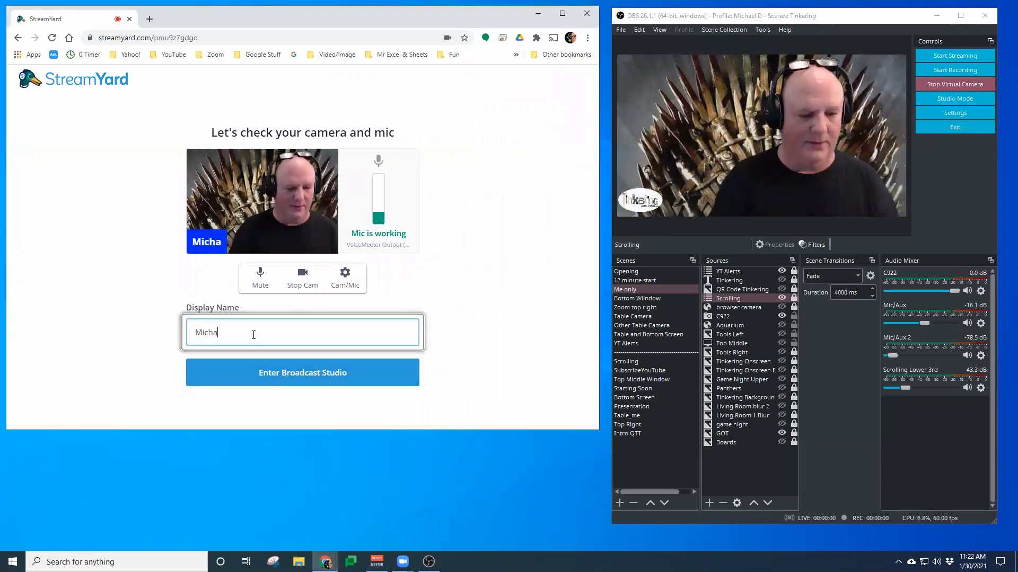
pyautogui.click(280, 374)
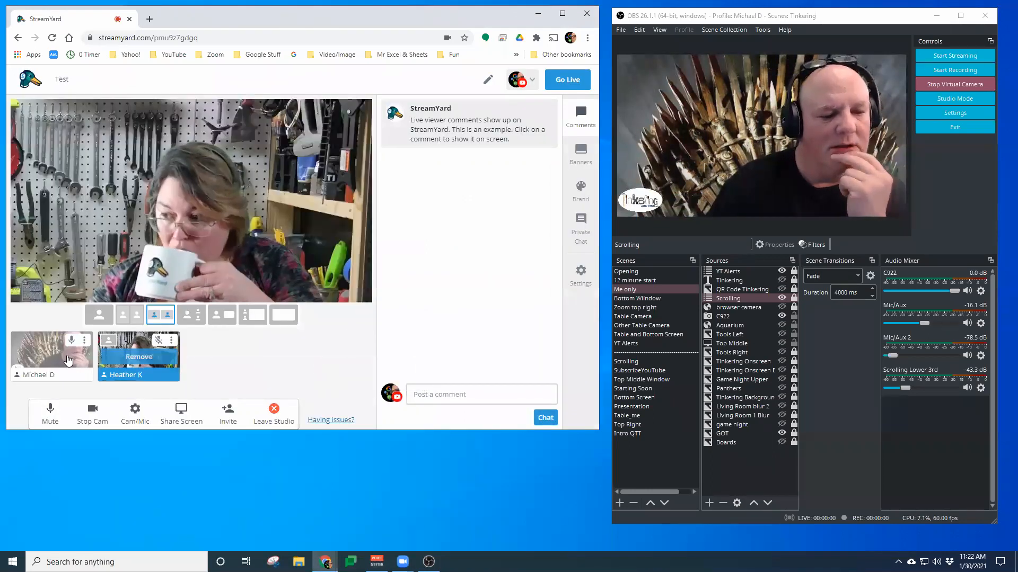
pyautogui.click(53, 357)
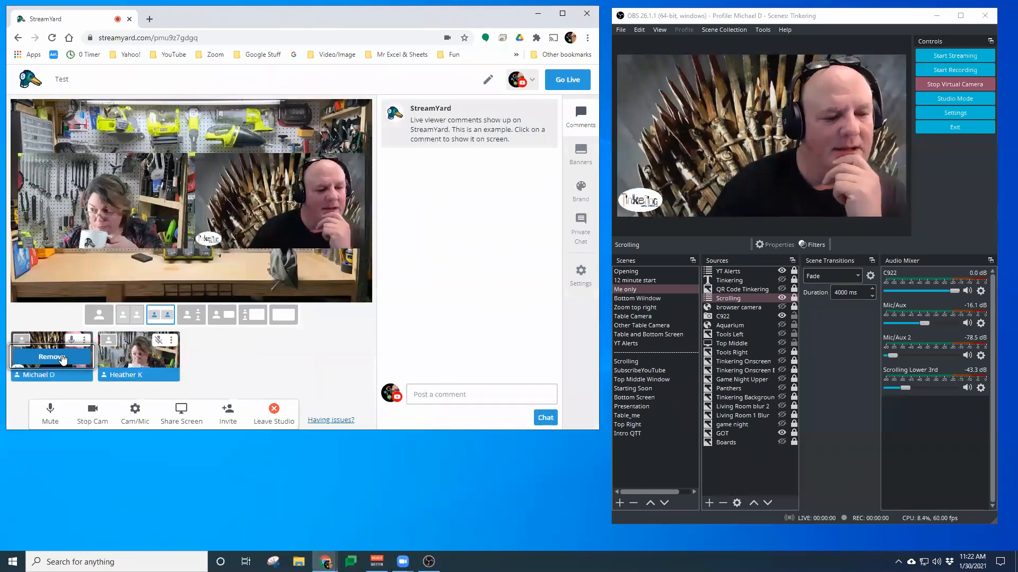
# Reopen the Brand panel, turn on Show display names and scroll up to the overlays
pyautogui.click(588, 206)
pyautogui.scroll(-10, 466, 293)
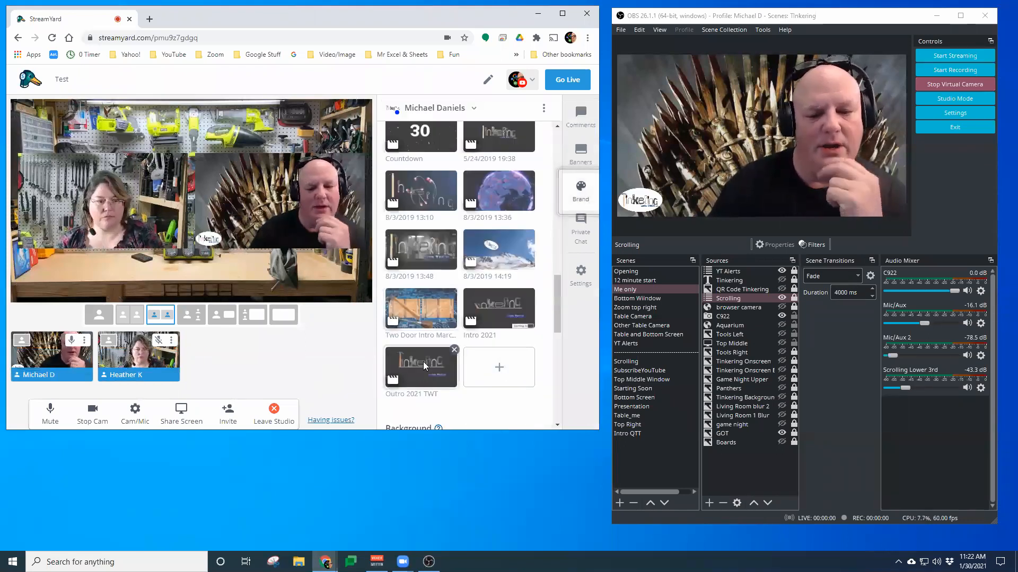
pyautogui.scroll(-5, 424, 365)
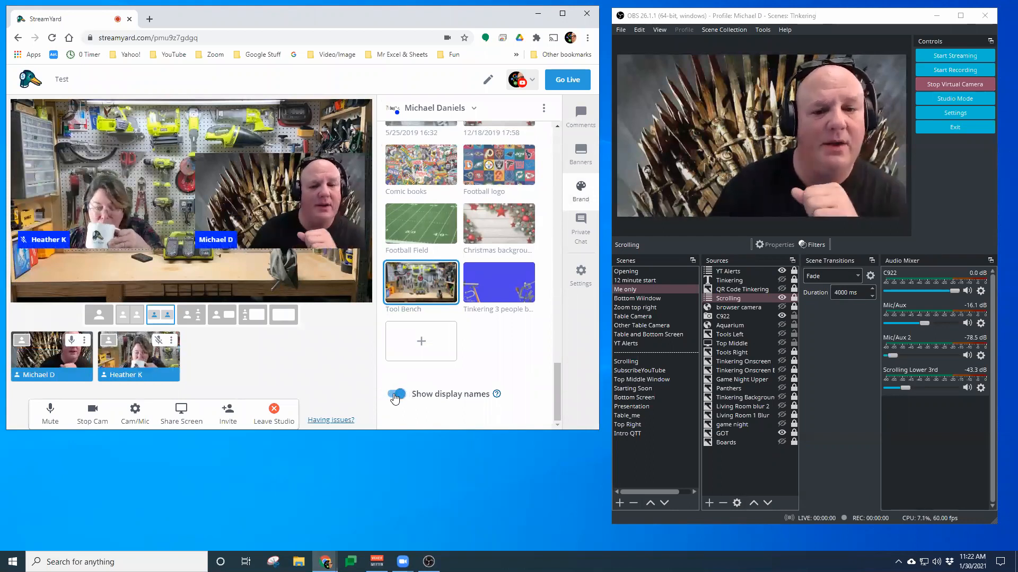
pyautogui.scroll(5, 398, 393)
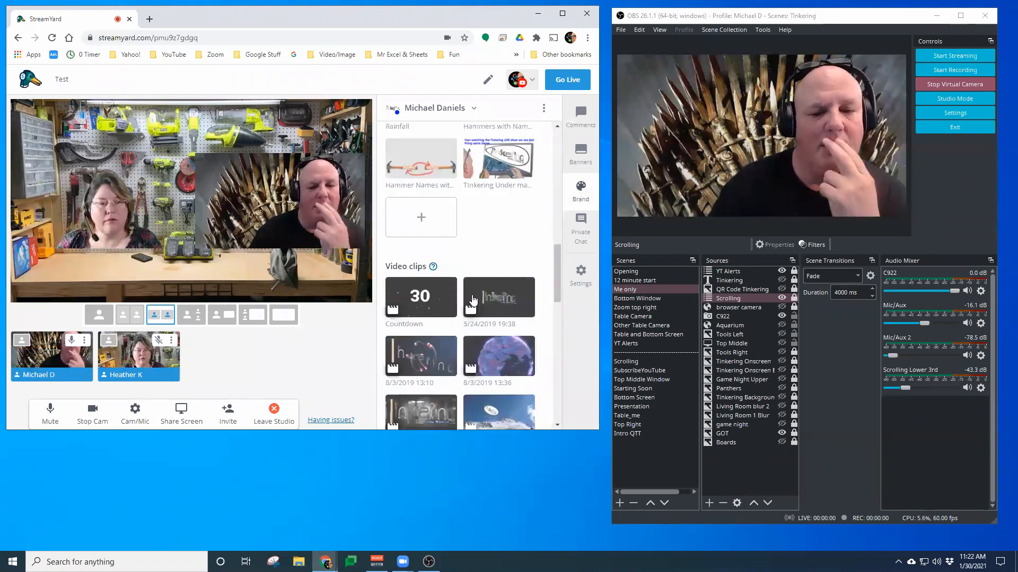
pyautogui.scroll(3, 473, 300)
pyautogui.scroll(6, 473, 301)
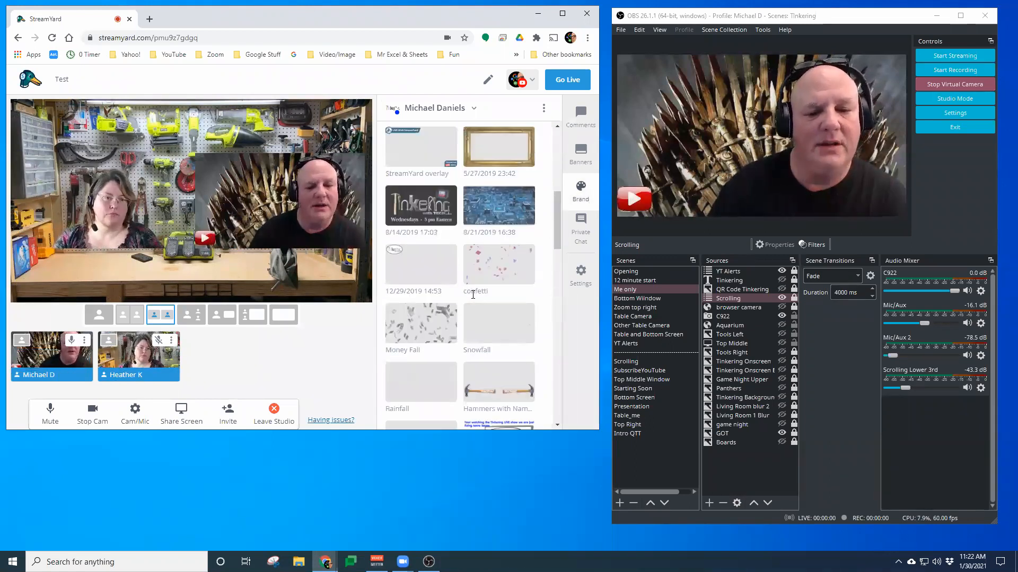
pyautogui.scroll(-2, 474, 297)
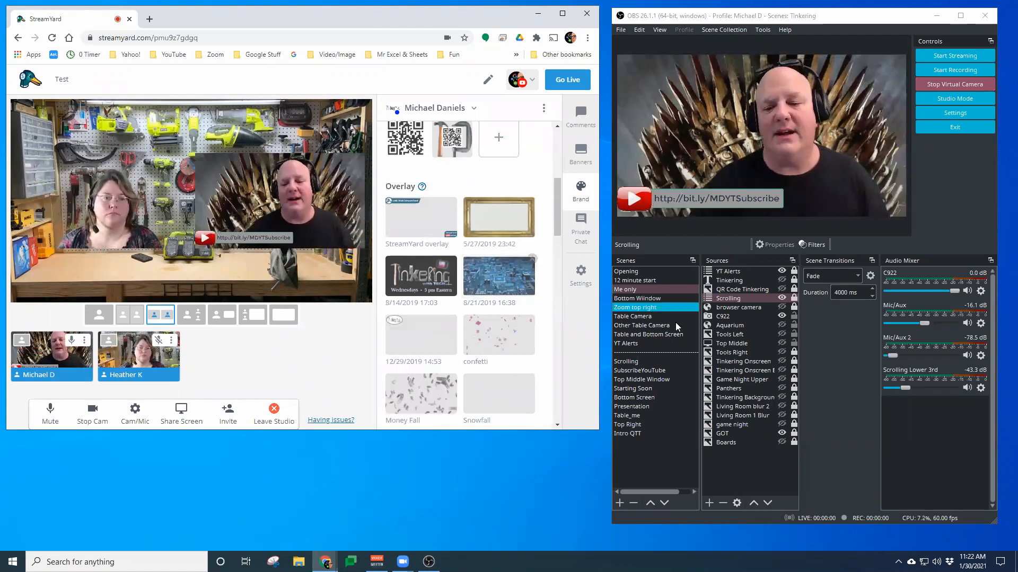
# Toggle the Scrolling source's visibility in OBS and switch Show display names again
pyautogui.click(747, 300)
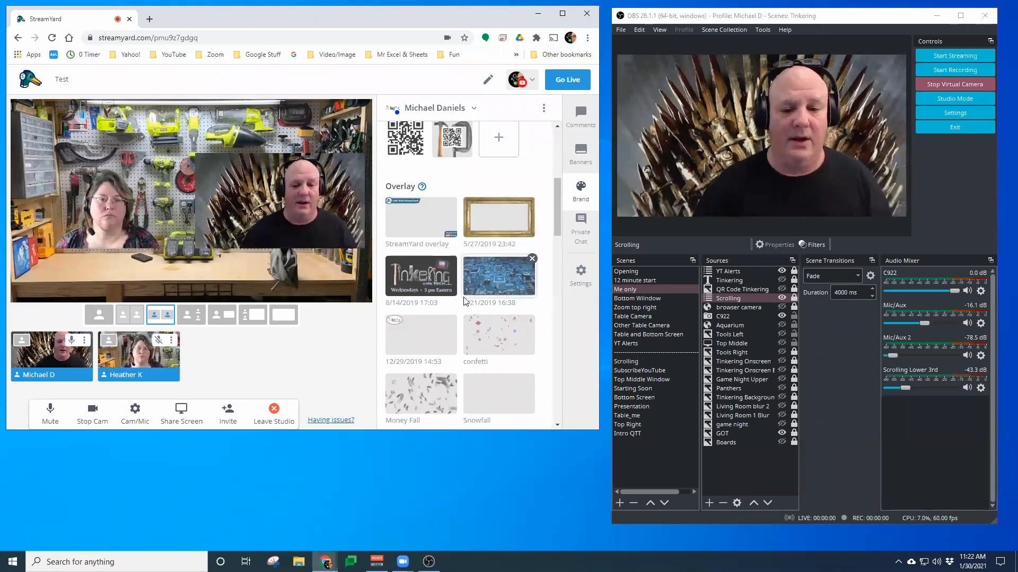
pyautogui.scroll(-10, 469, 335)
pyautogui.click(397, 394)
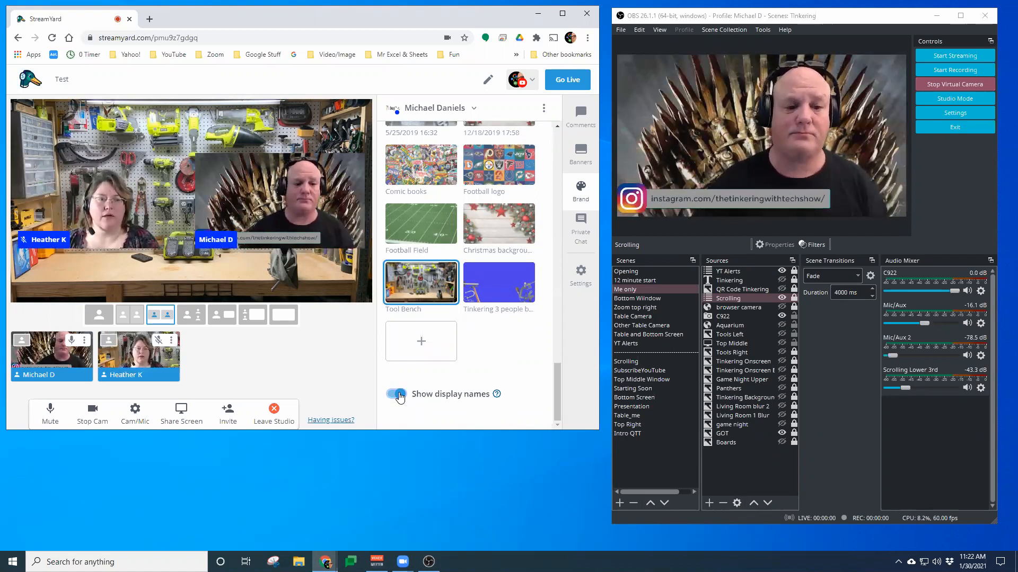
# Hide the Scrolling source in OBS and turn off Show display names
pyautogui.click(781, 299)
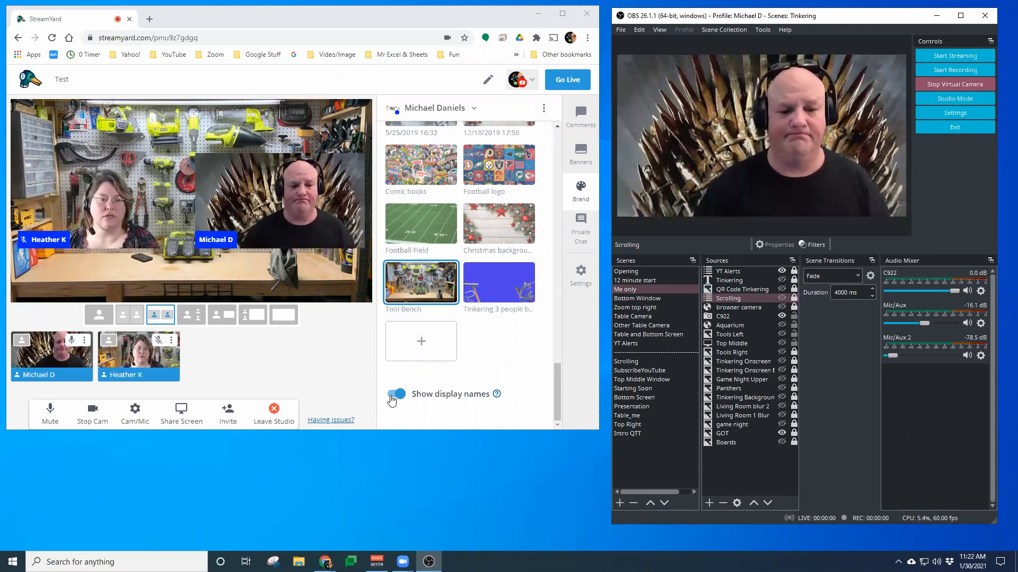
pyautogui.click(390, 398)
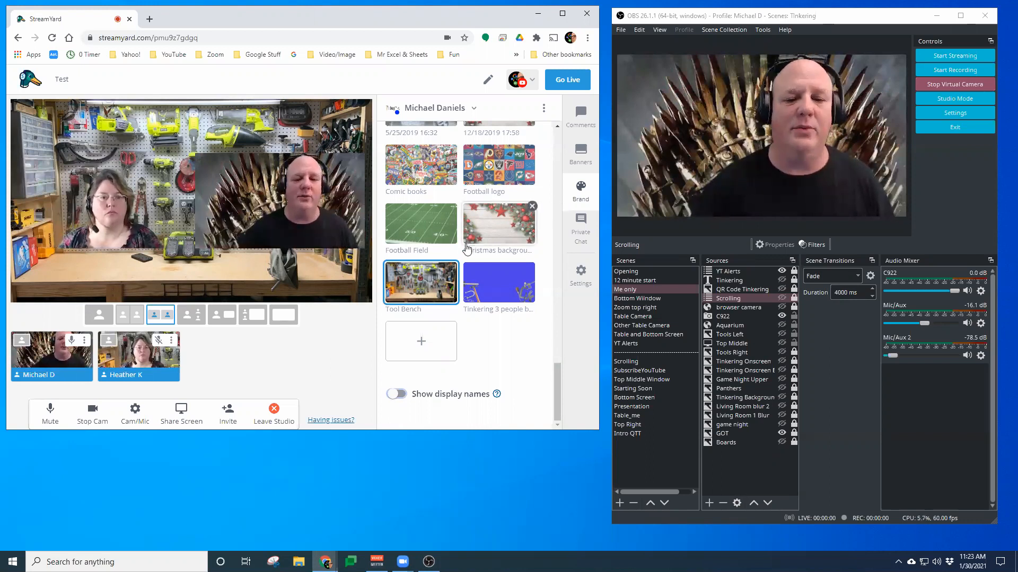
# Apply the StreamYard overlay to the broadcast and then remove it again
pyautogui.scroll(6, 469, 263)
pyautogui.scroll(12, 469, 263)
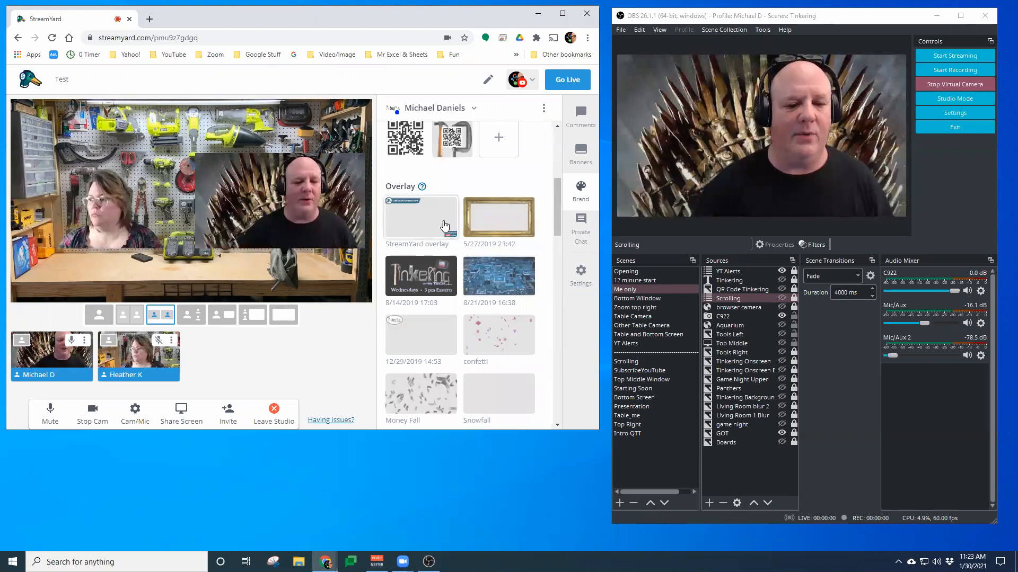
pyautogui.click(419, 221)
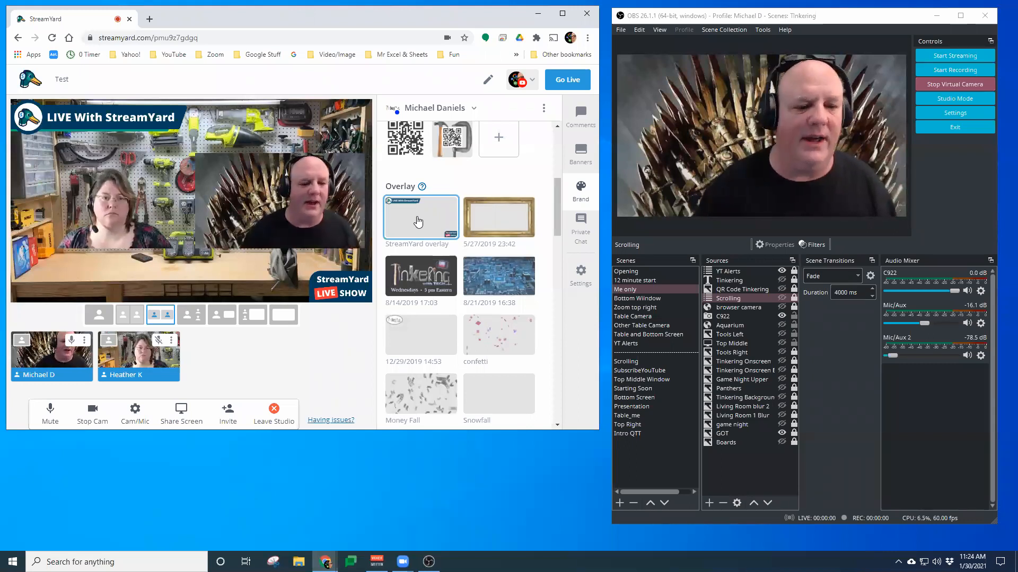
pyautogui.click(419, 213)
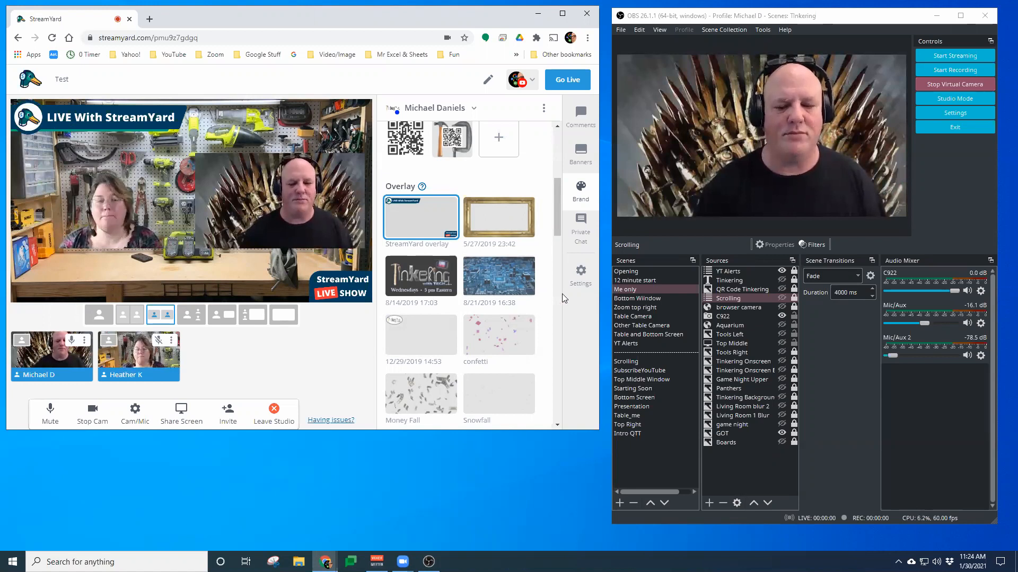
pyautogui.click(750, 344)
pyautogui.click(752, 353)
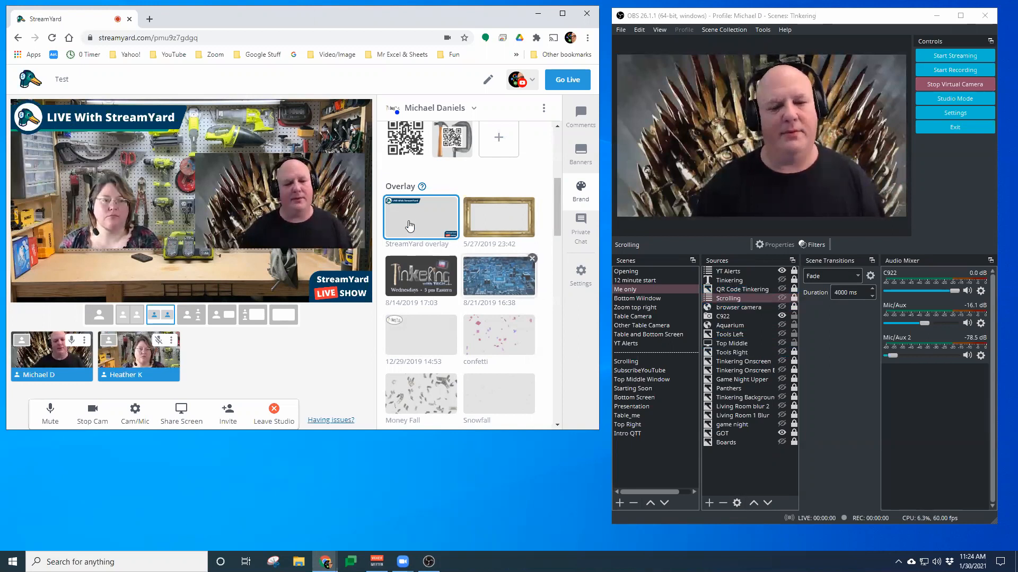
pyautogui.click(409, 227)
# Select the Tools Right source in OBS and make it visible
pyautogui.click(736, 344)
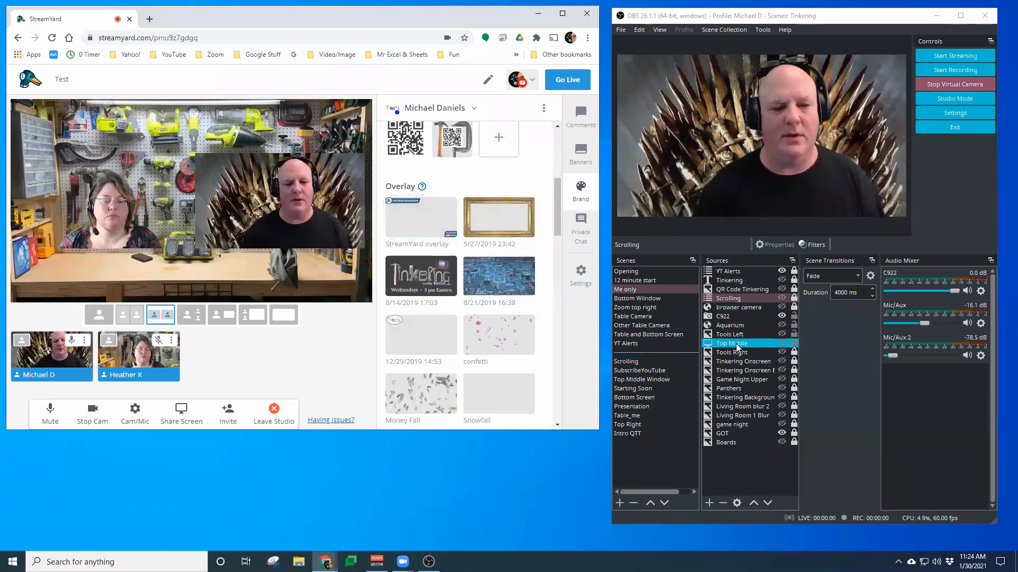
pyautogui.click(753, 326)
pyautogui.click(755, 317)
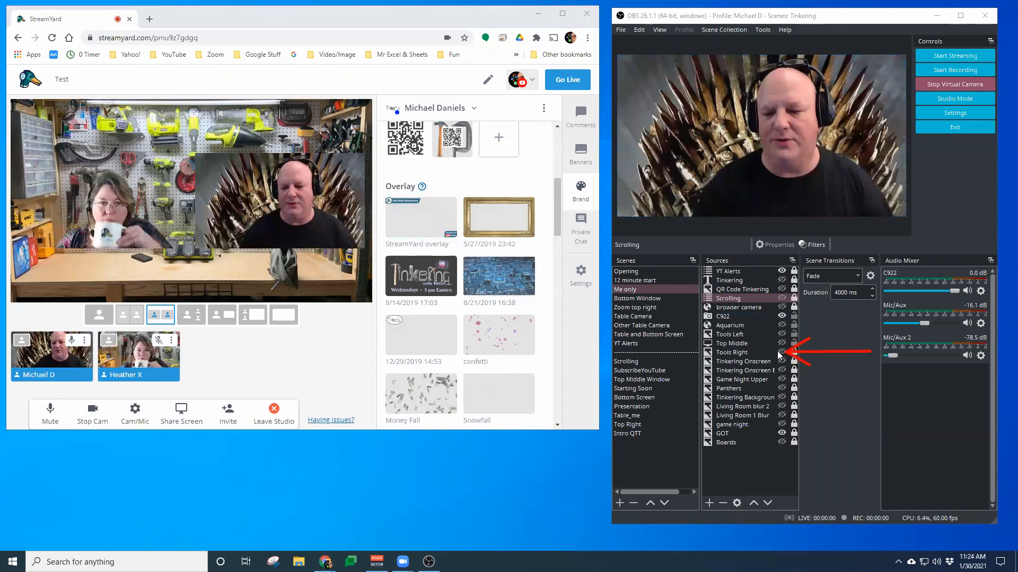
pyautogui.moveTo(823, 334); pyautogui.dragTo(756, 337)
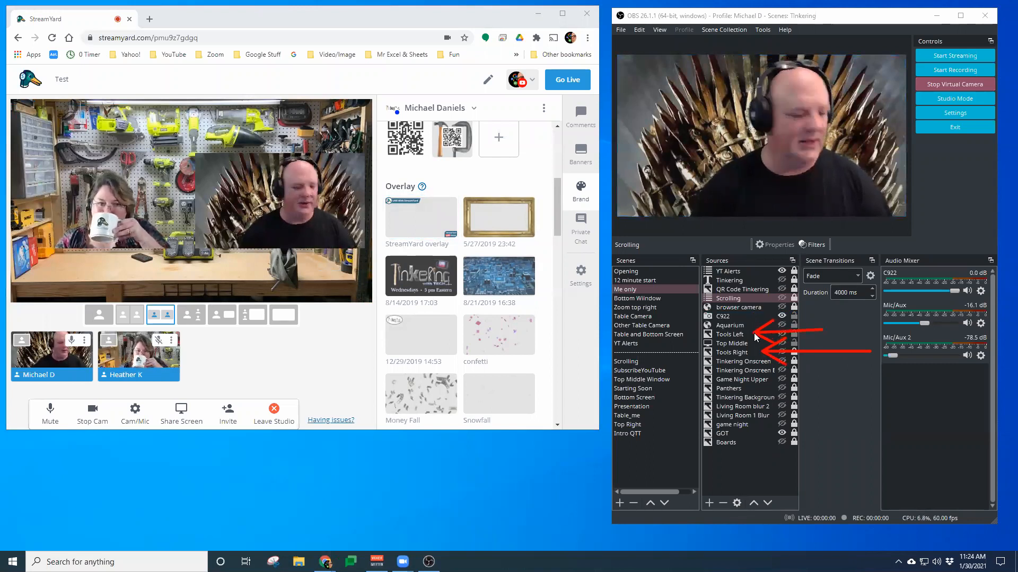
pyautogui.press('Escape')
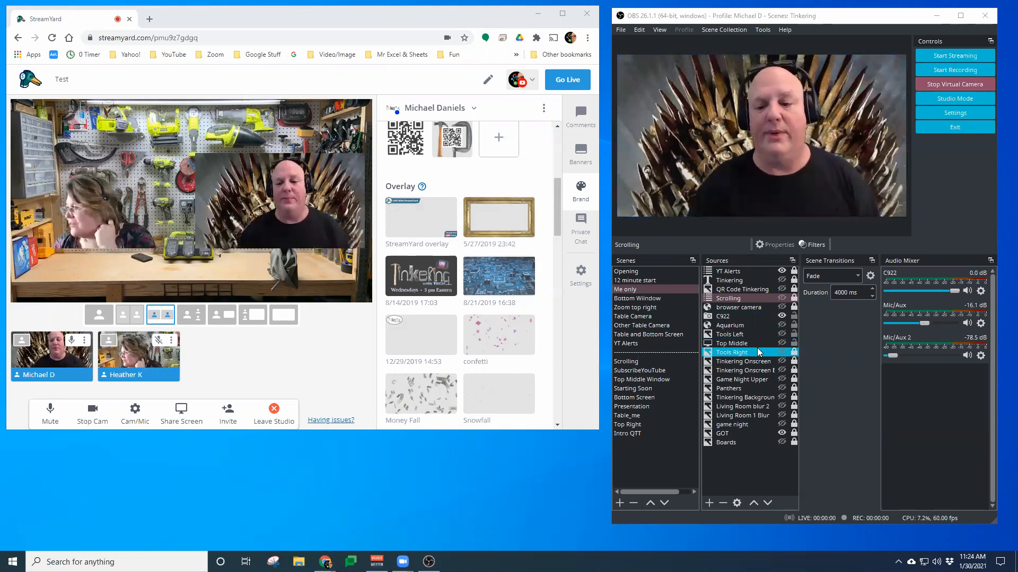
pyautogui.click(756, 353)
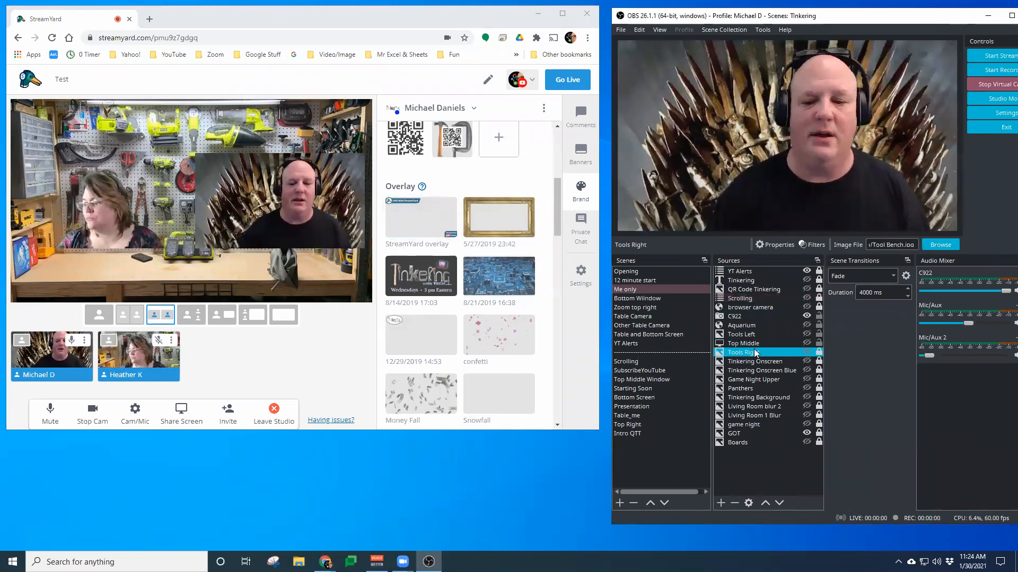
pyautogui.click(807, 352)
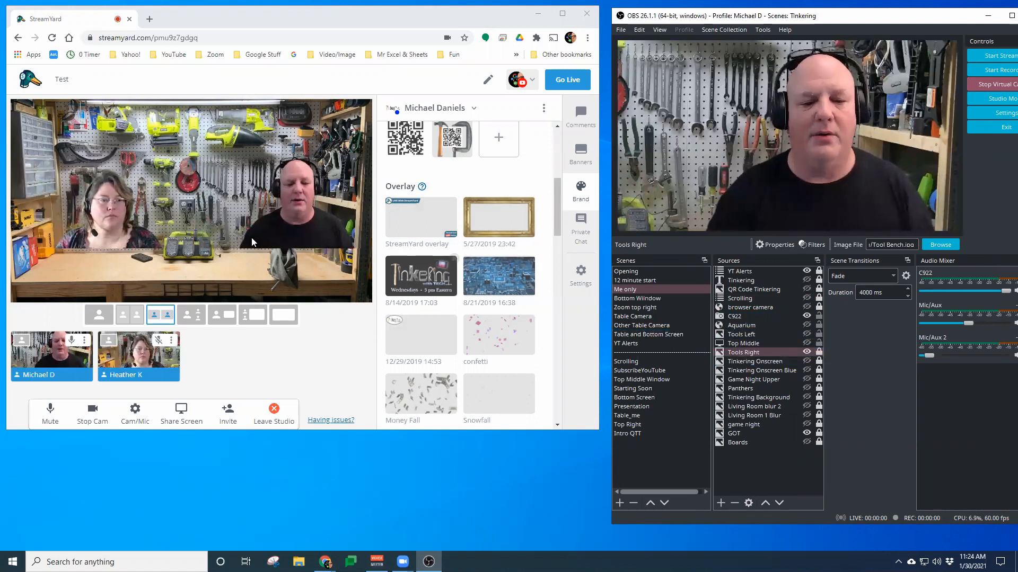
# Apply the Hammers with Names overlay to the broadcast
pyautogui.scroll(-4, 448, 249)
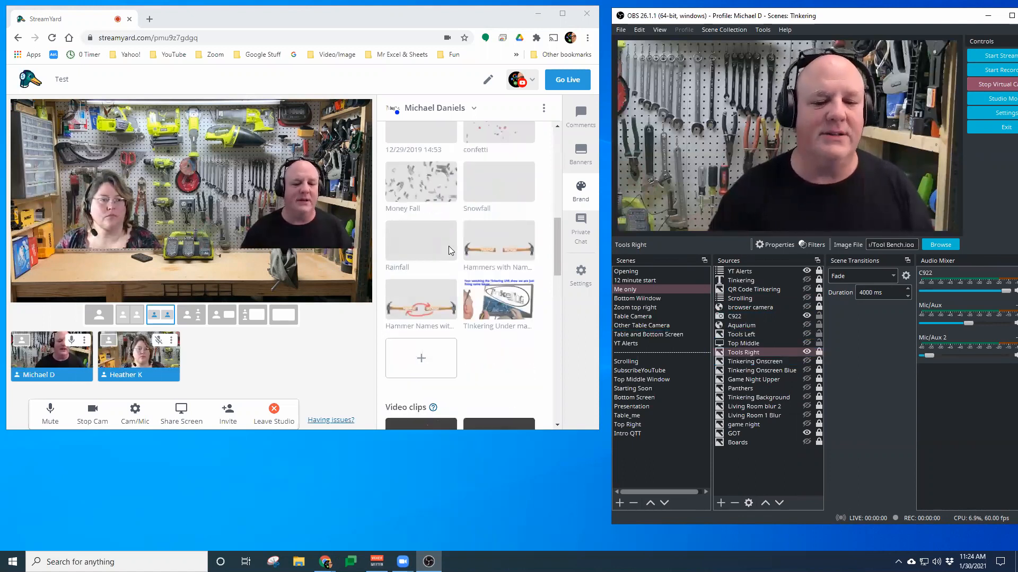
pyautogui.click(508, 256)
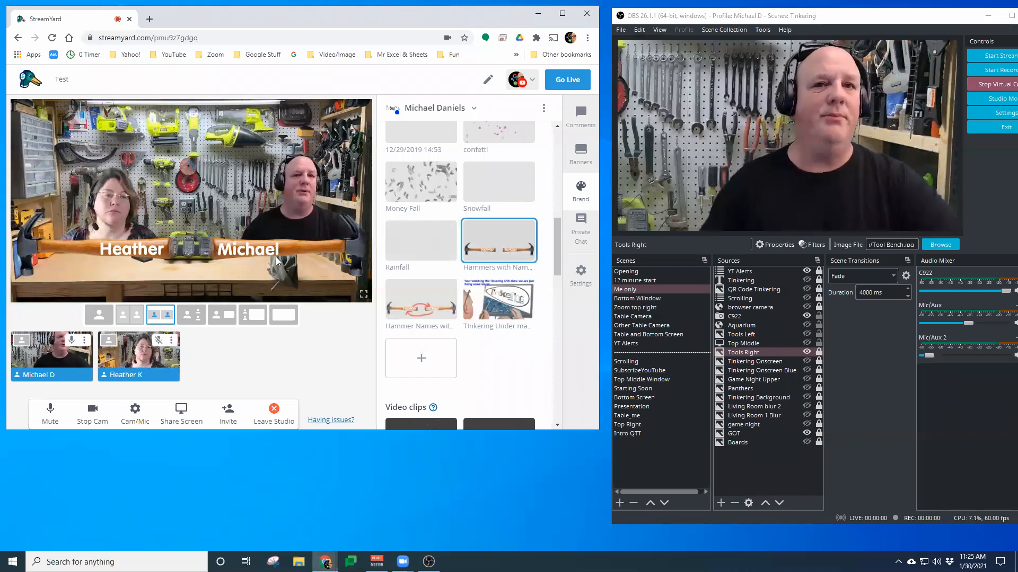
pyautogui.click(797, 353)
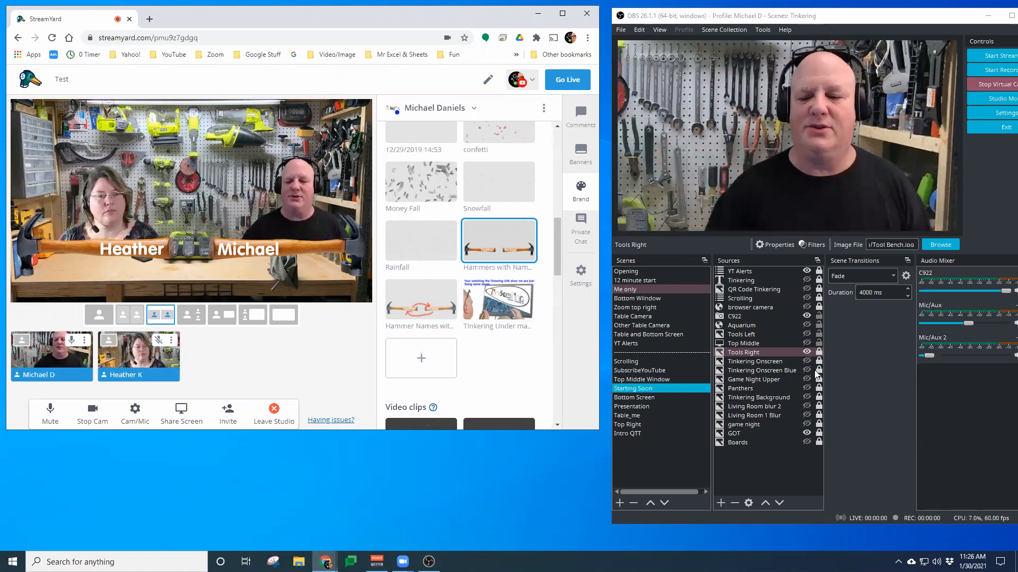
pyautogui.click(890, 345)
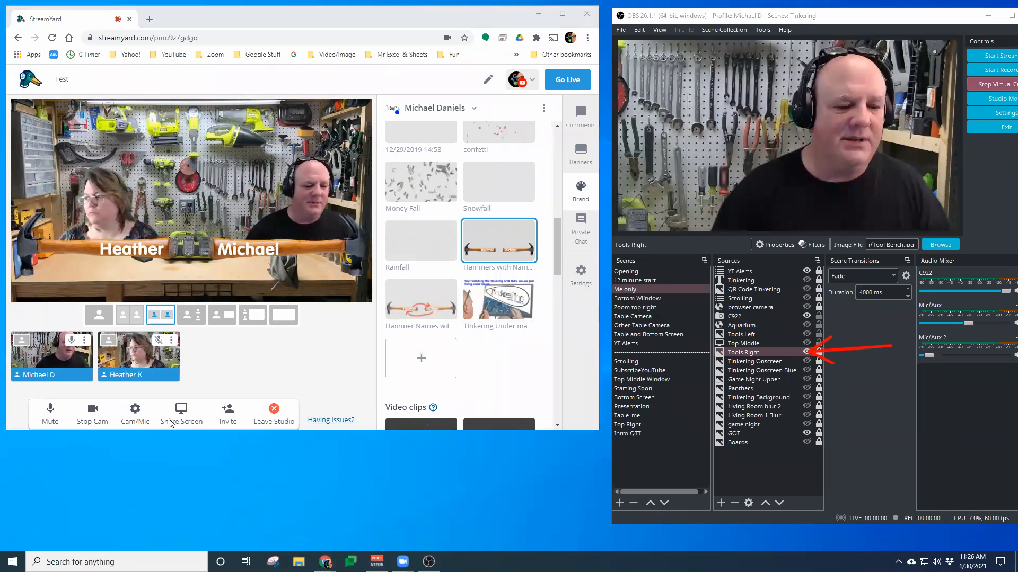
# Open the studio settings, view the Green Screen and General sections, and close the dialog
pyautogui.click(142, 415)
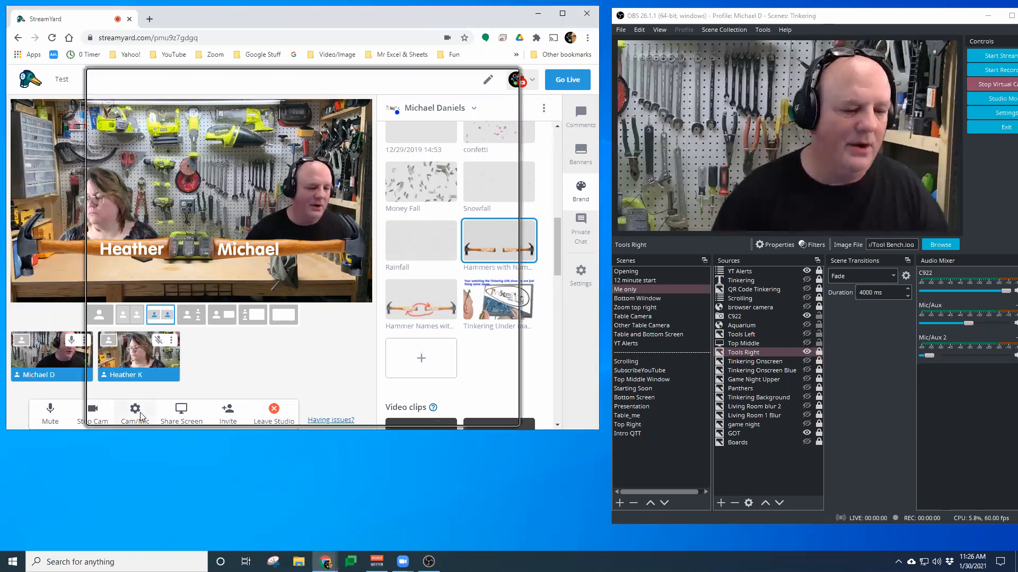
pyautogui.click(159, 185)
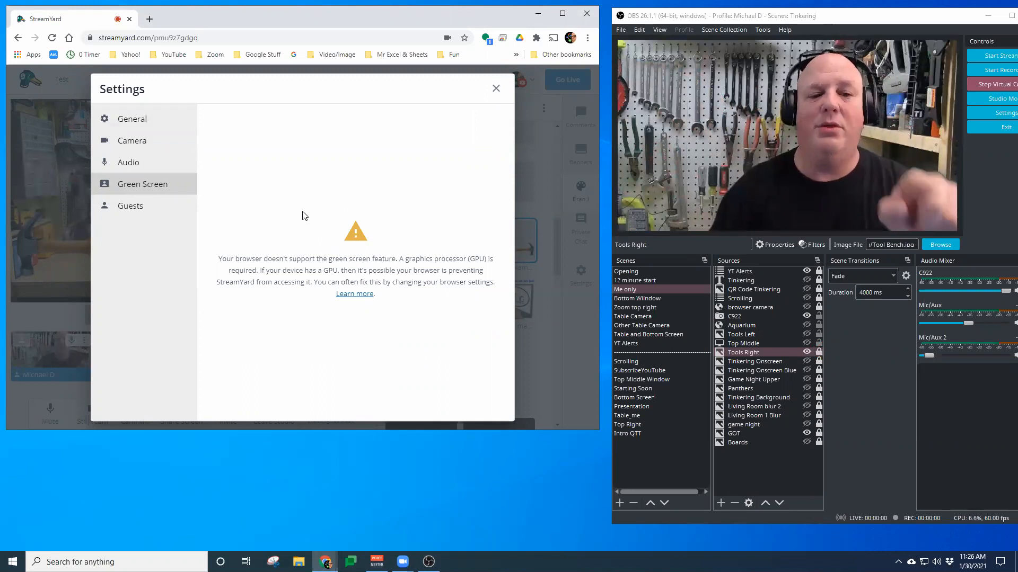
pyautogui.click(143, 122)
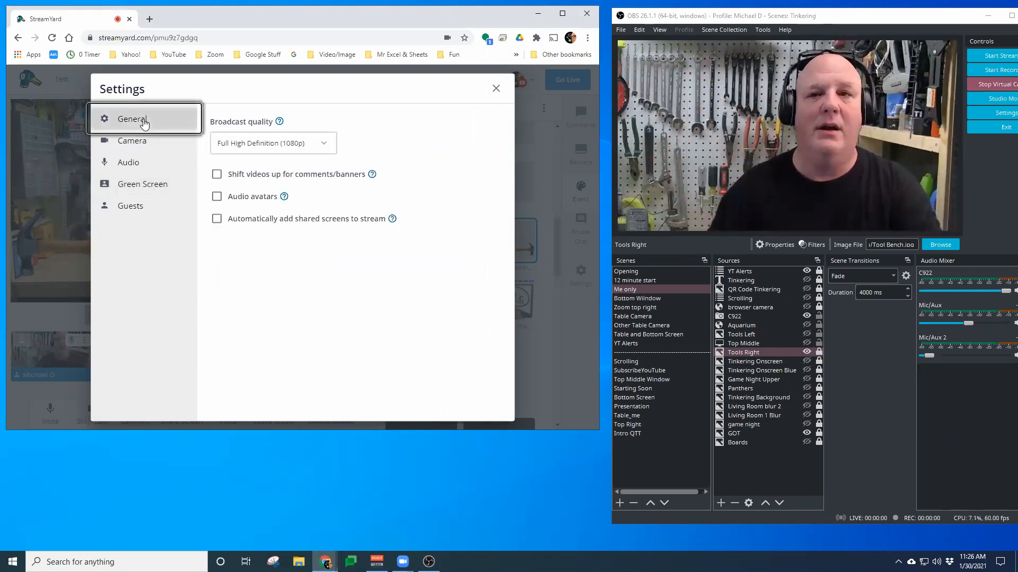
pyautogui.click(496, 88)
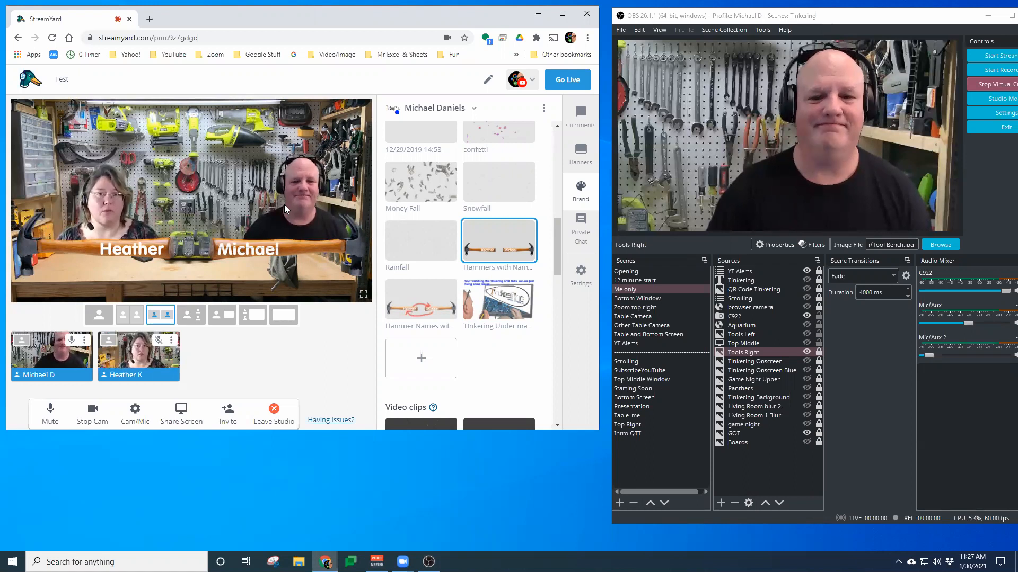
# Swap the two participants' positions in the stream layout, moving Michael to the left
pyautogui.scroll(-4, 413, 212)
pyautogui.scroll(4, 413, 212)
pyautogui.scroll(-7, 414, 212)
pyautogui.scroll(1, 413, 212)
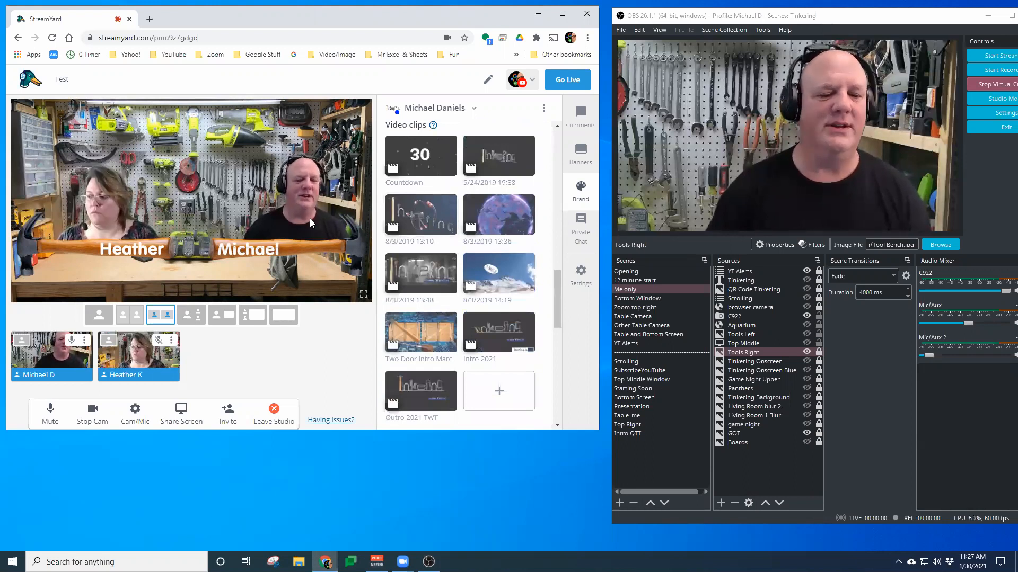
pyautogui.moveTo(286, 204); pyautogui.dragTo(104, 204)
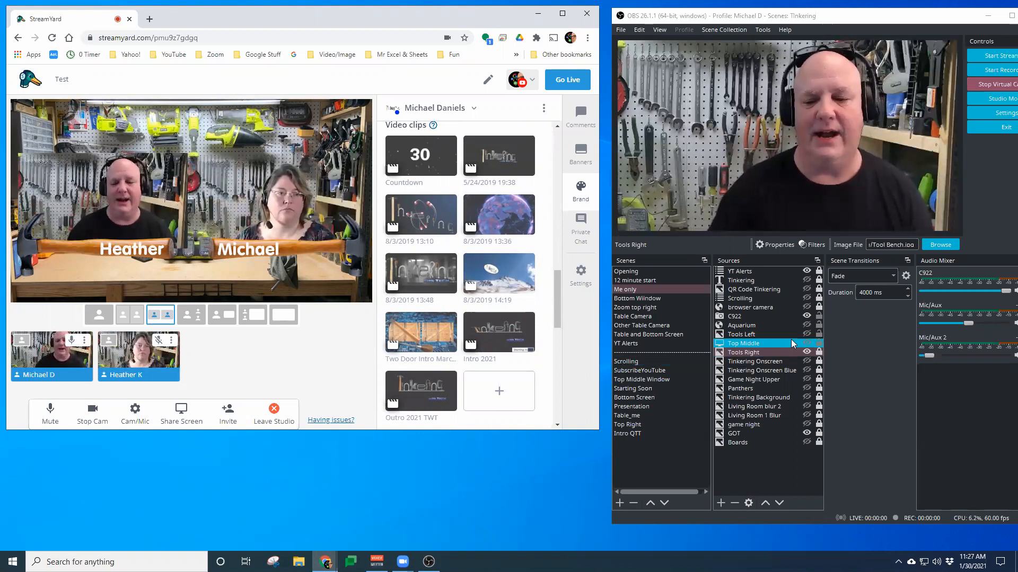
# Switch the overlay to Hammer Names with arrows
pyautogui.click(739, 335)
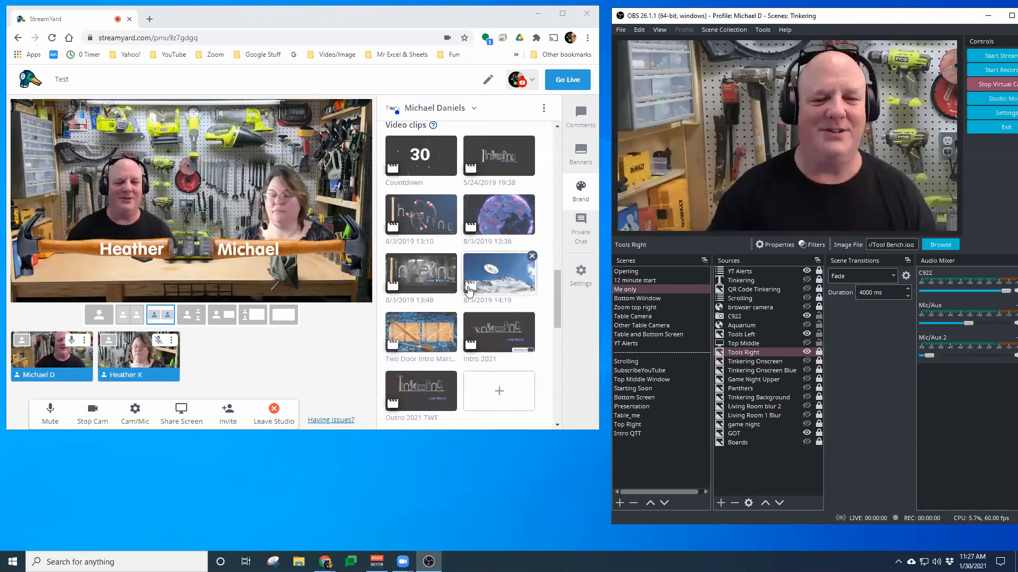
pyautogui.scroll(5, 420, 307)
pyautogui.click(420, 307)
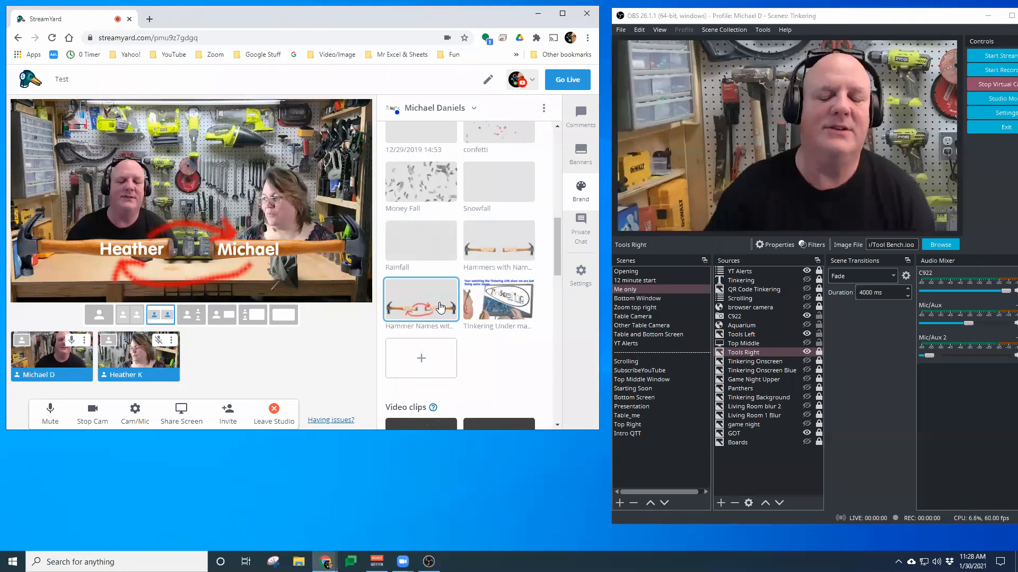
# Play the 8/3/2019 13:10 video clip on the stream
pyautogui.scroll(-5, 415, 274)
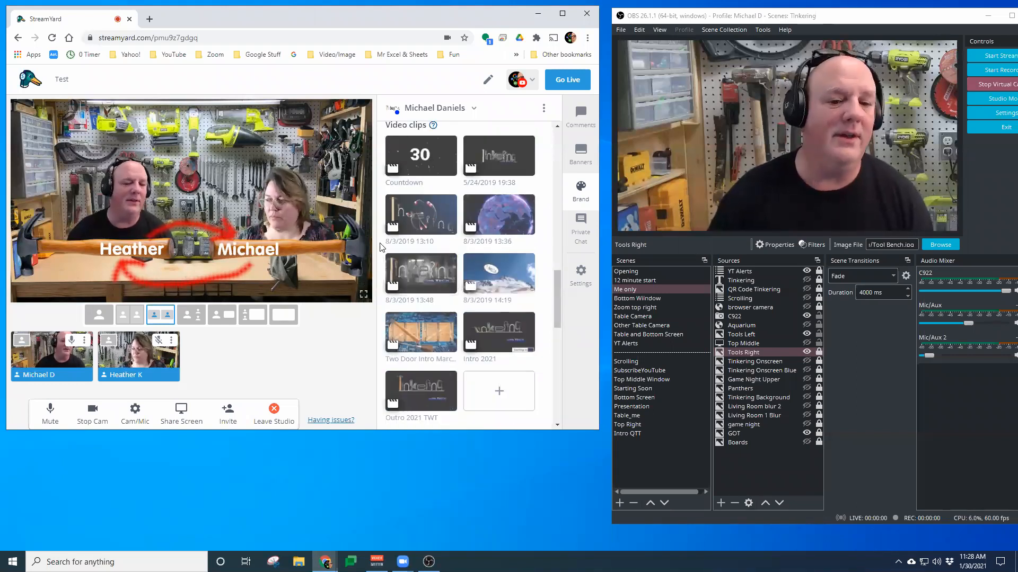
pyautogui.click(424, 219)
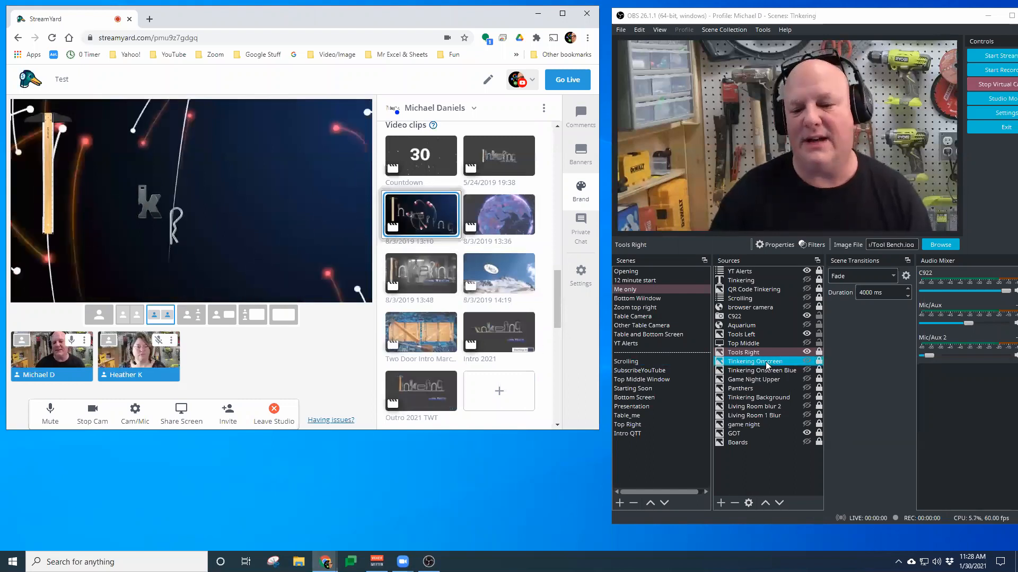
pyautogui.click(806, 335)
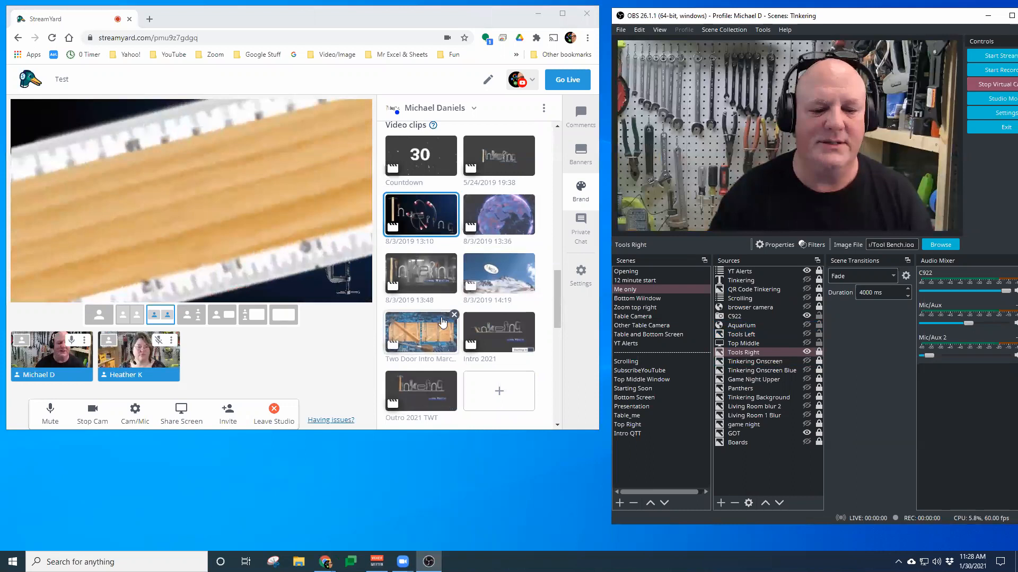
# Switch the overlay back to Hammers with Names
pyautogui.scroll(-13, 443, 321)
pyautogui.scroll(10, 475, 297)
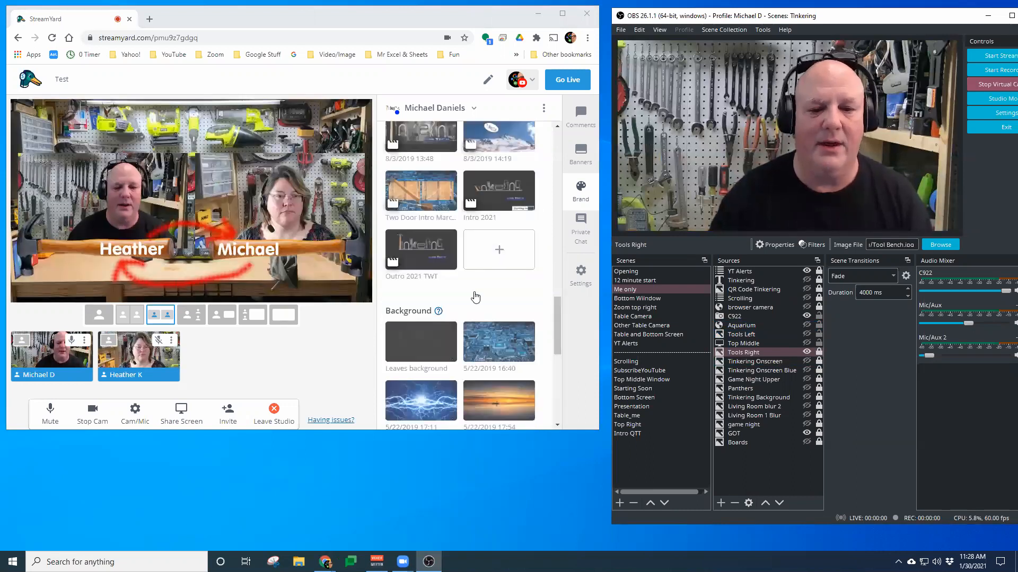
pyautogui.scroll(3, 475, 297)
pyautogui.scroll(-4, 477, 294)
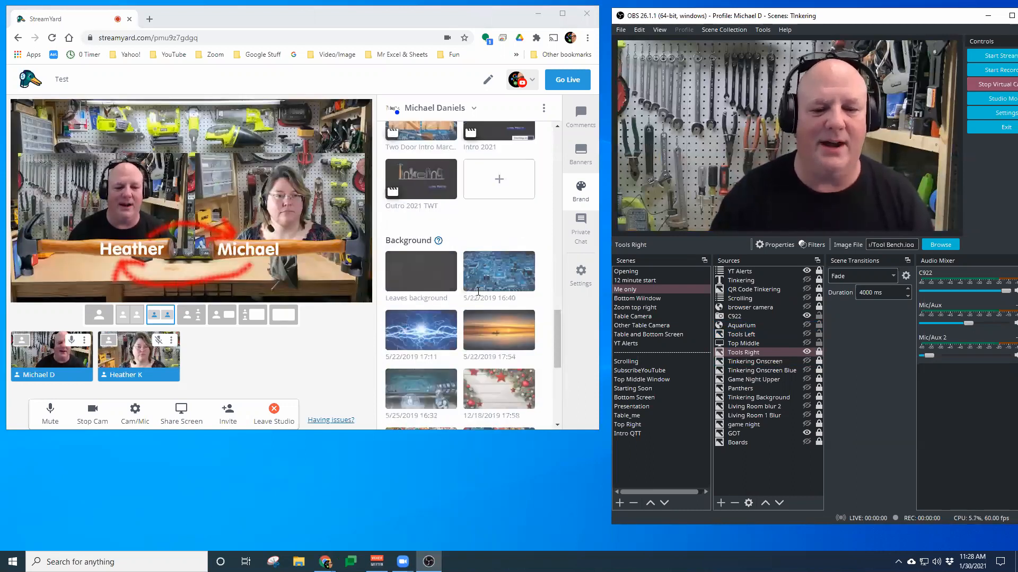
pyautogui.scroll(7, 478, 291)
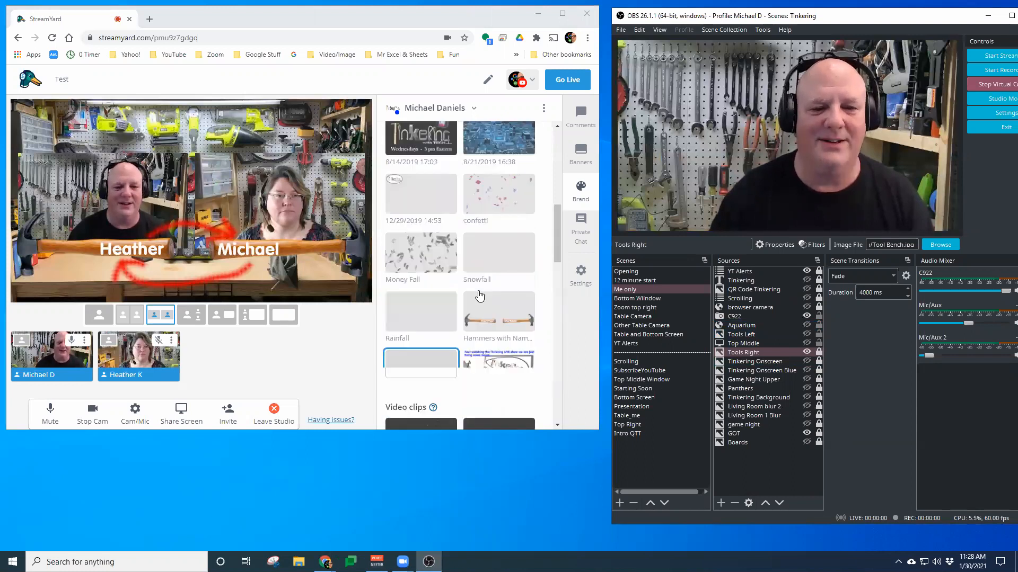
pyautogui.click(500, 265)
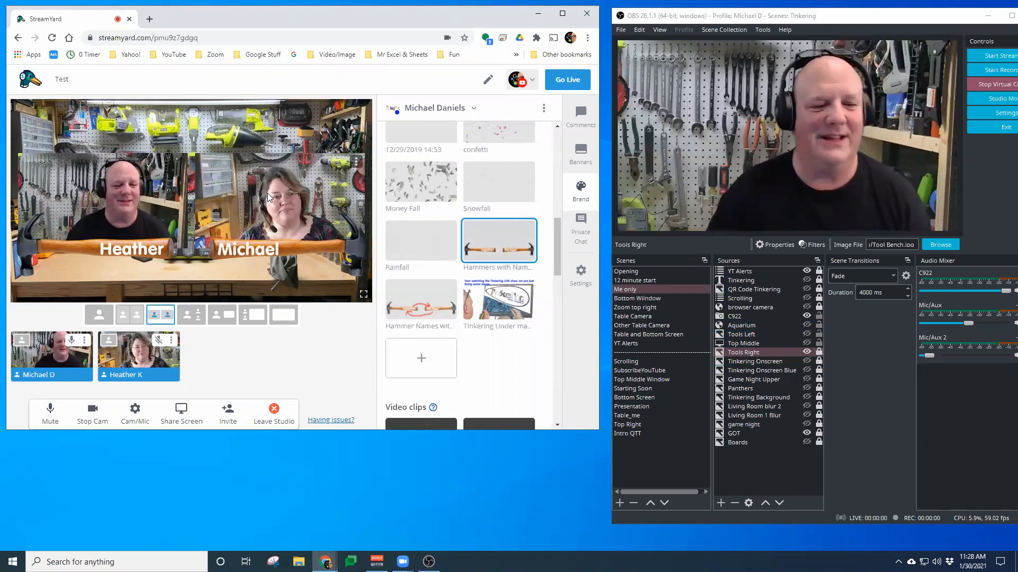
# Move Heather back to the left and remove the Hammers with Names overlay
pyautogui.moveTo(89, 193); pyautogui.dragTo(259, 196)
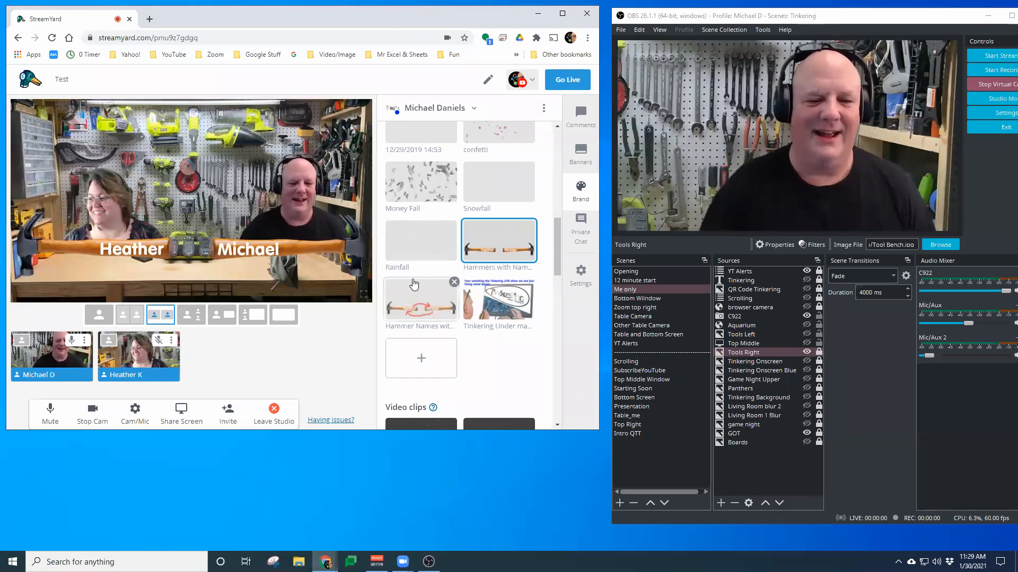
pyautogui.click(497, 249)
# Apply the 5/22/2019 16:40 circuit-board background to the broadcast
pyautogui.scroll(-10, 493, 255)
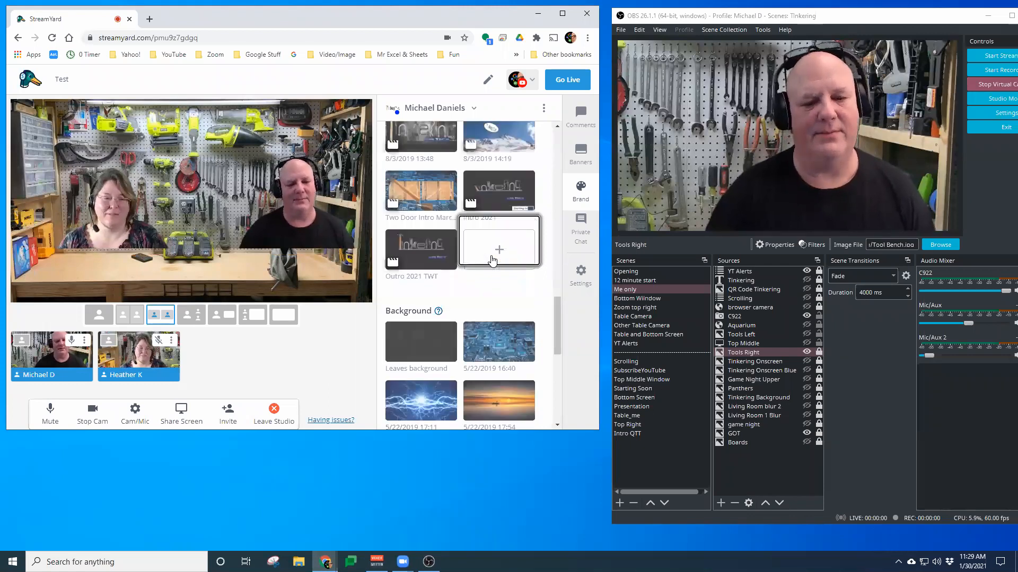
pyautogui.click(498, 136)
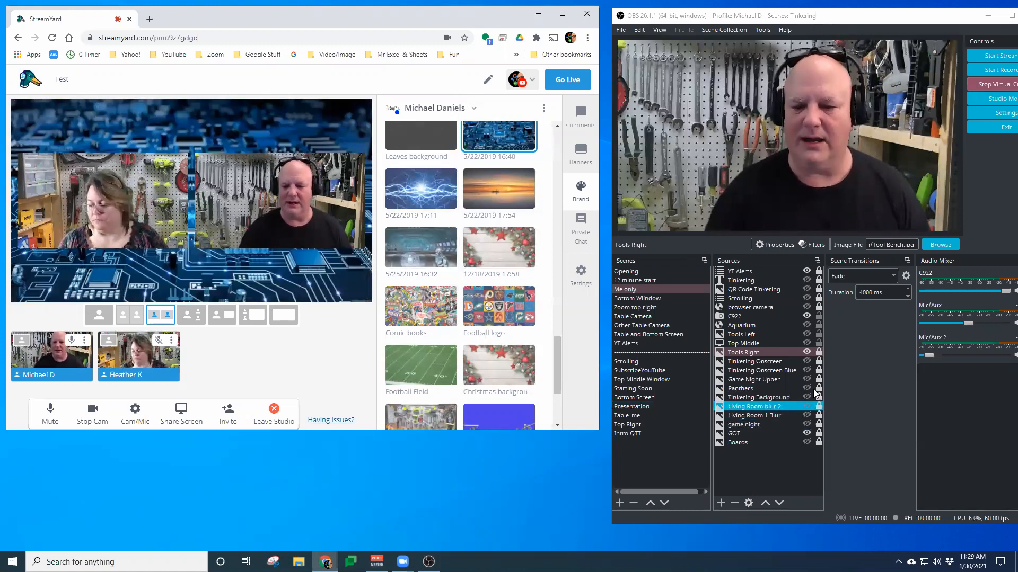
# Hide the Tools Right source in OBS and select other sources in the list
pyautogui.click(815, 353)
pyautogui.click(807, 352)
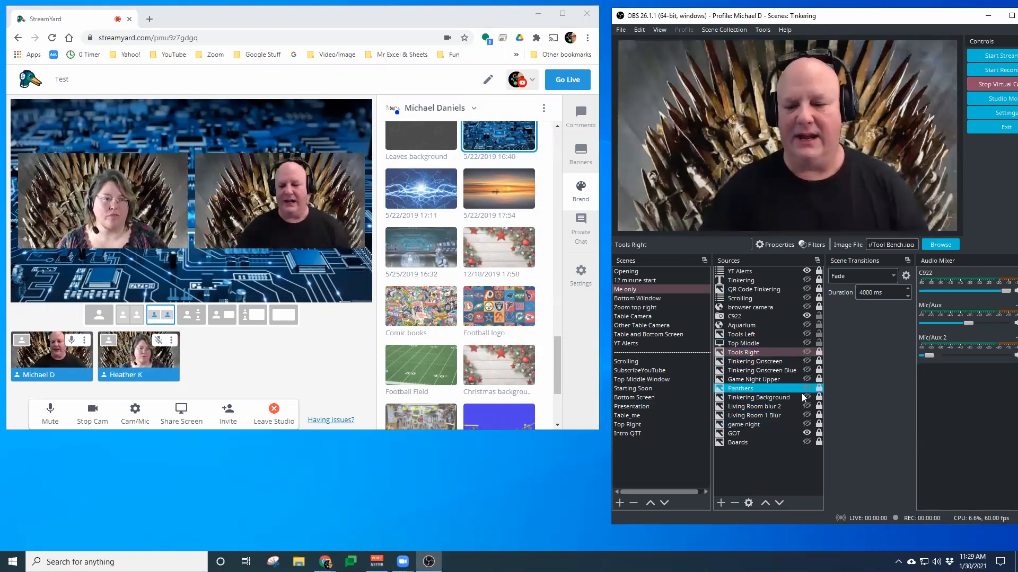
pyautogui.click(787, 407)
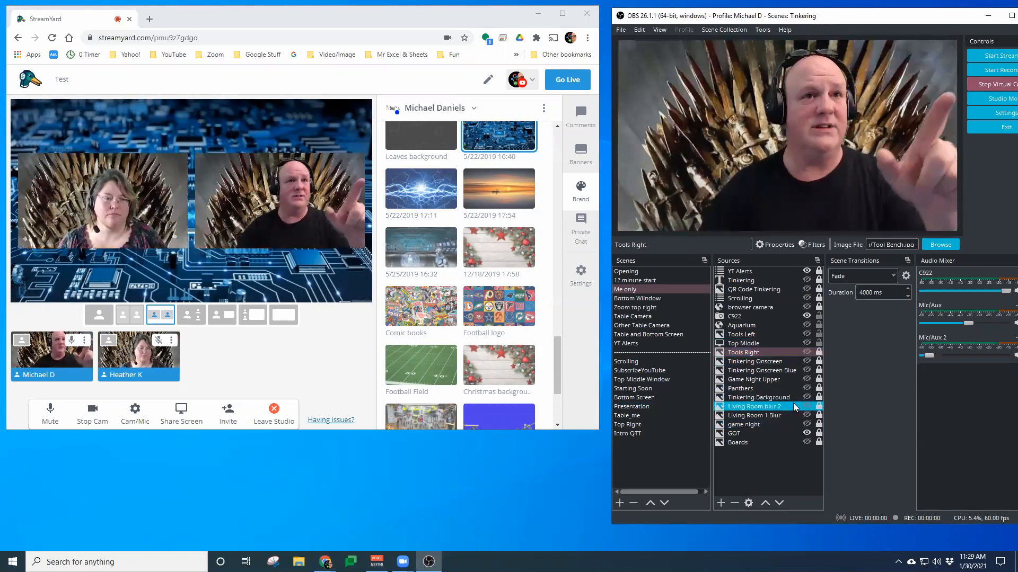
pyautogui.click(777, 415)
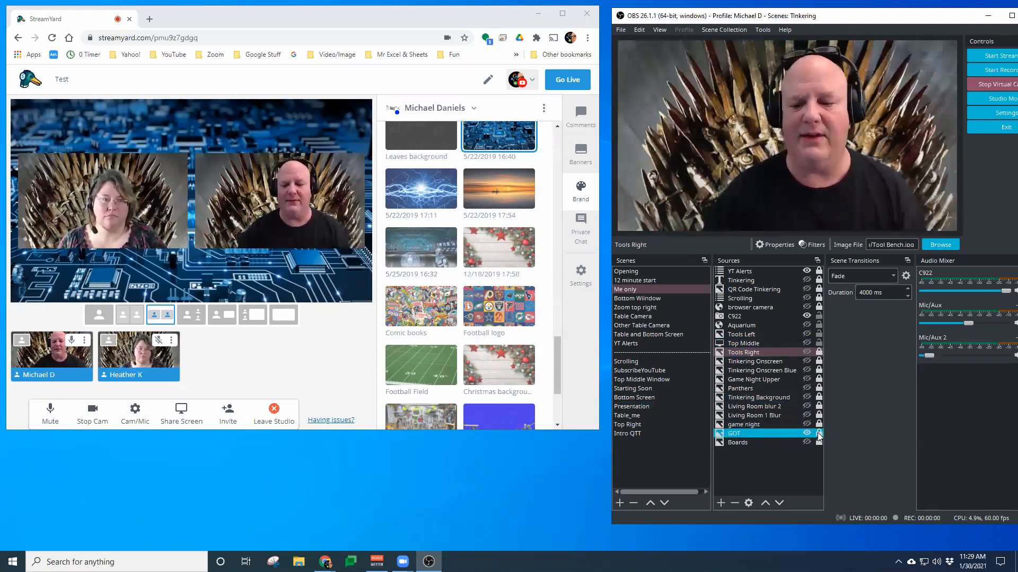
# Cycle through the OBS background sources by toggling their visibility, ending with the GOT throne background shown
pyautogui.click(806, 424)
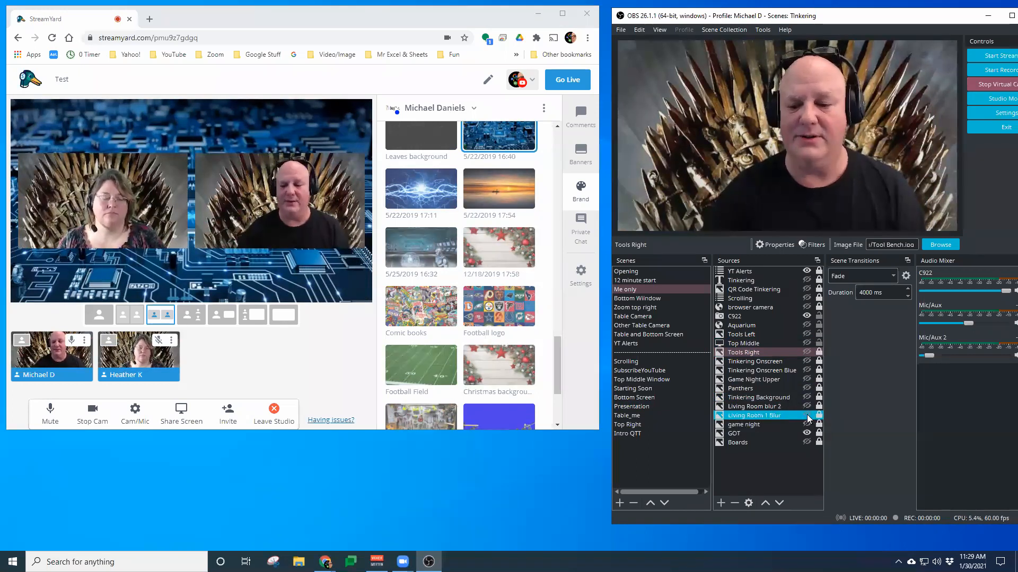
pyautogui.click(807, 416)
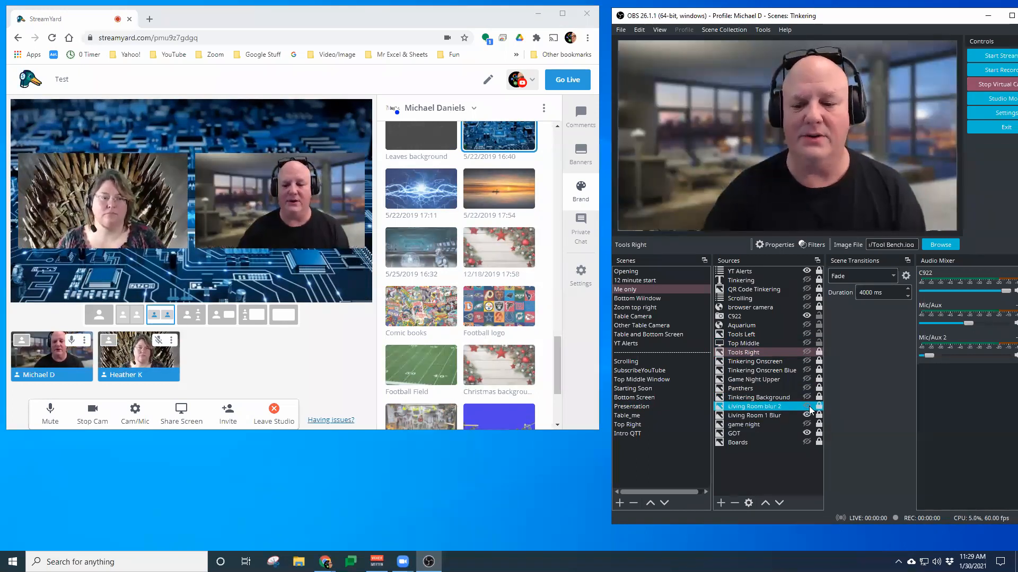
pyautogui.click(807, 406)
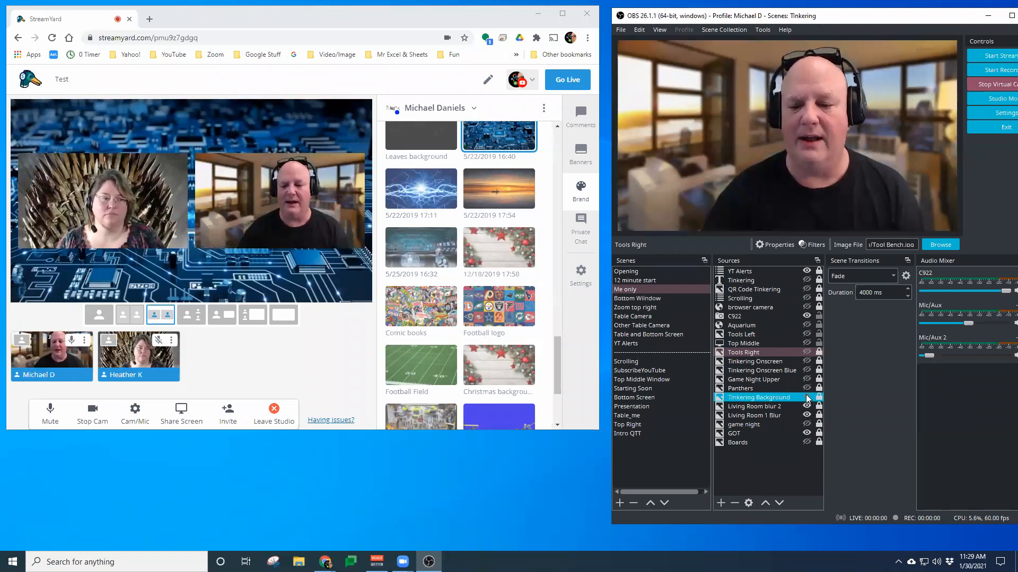
pyautogui.click(807, 388)
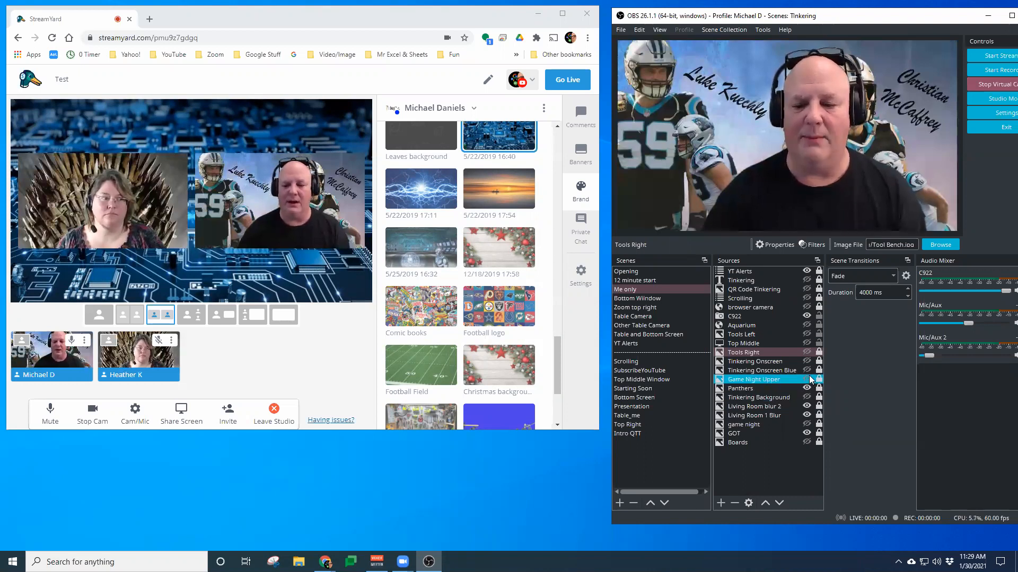
pyautogui.click(807, 326)
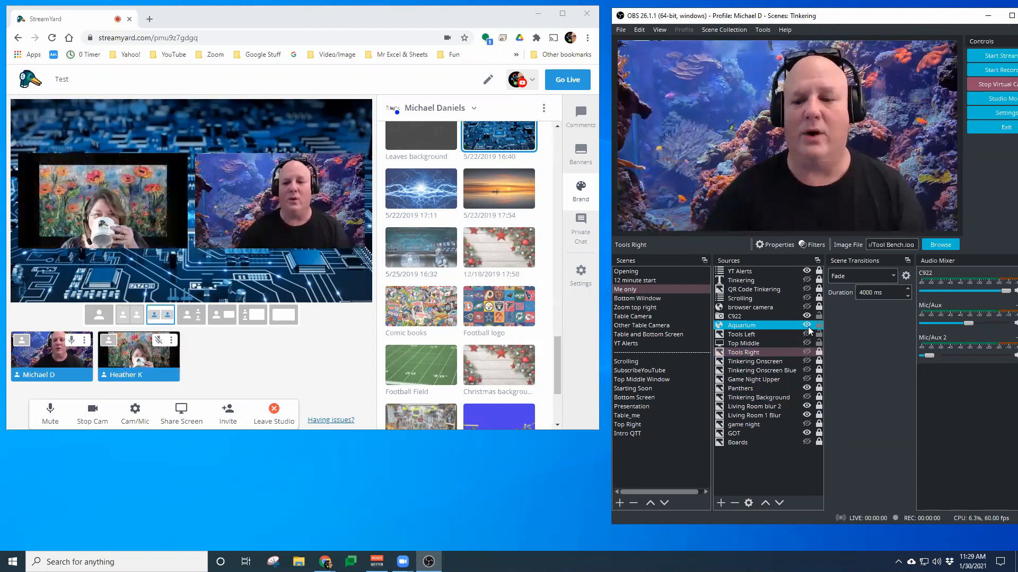
pyautogui.click(807, 326)
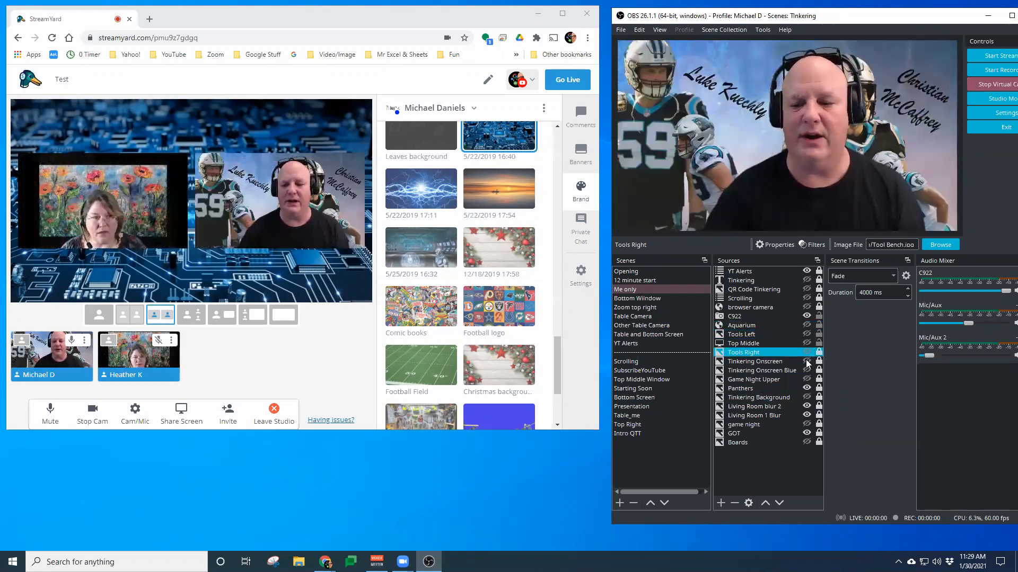
pyautogui.click(807, 388)
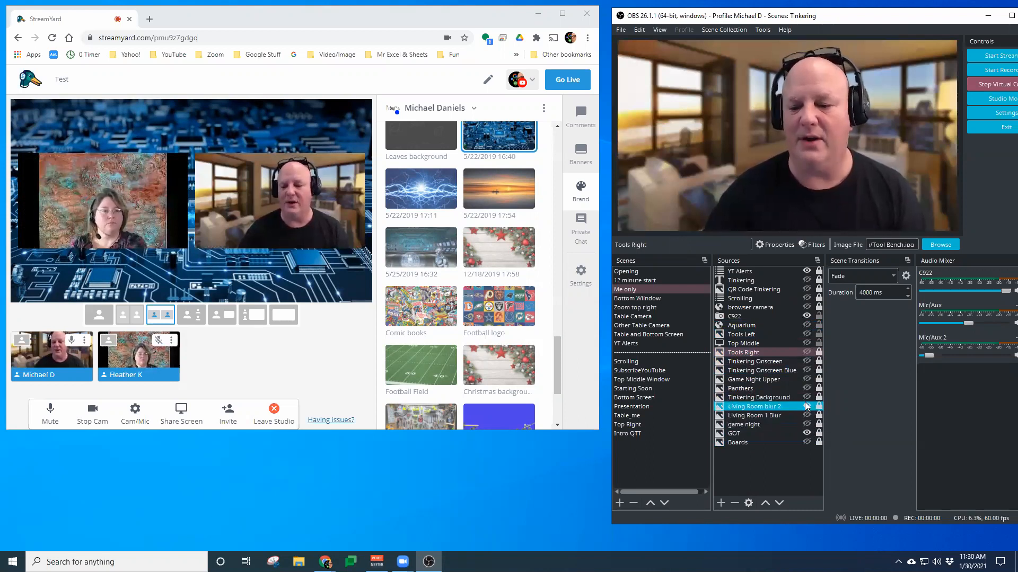
pyautogui.click(807, 407)
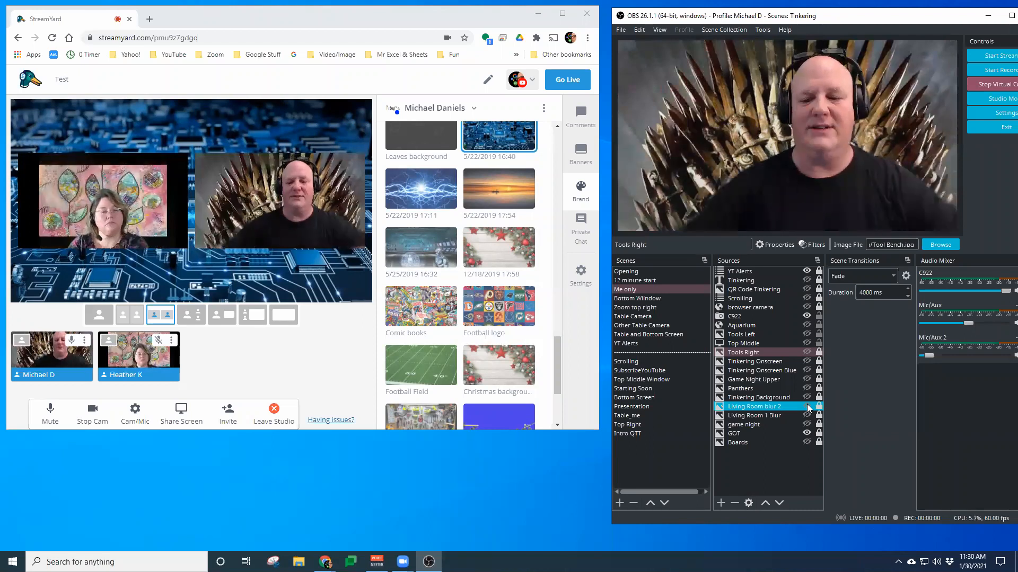
# Turn on the Aquarium background in OBS and keep the C922 camera source layered above it
pyautogui.click(759, 316)
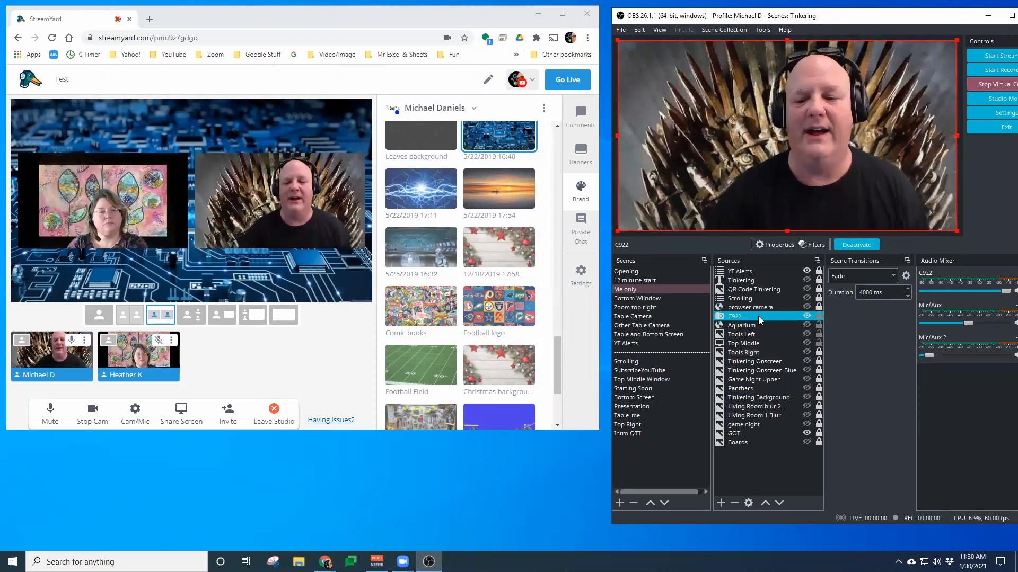
pyautogui.moveTo(759, 316); pyautogui.dragTo(773, 398)
pyautogui.click(807, 316)
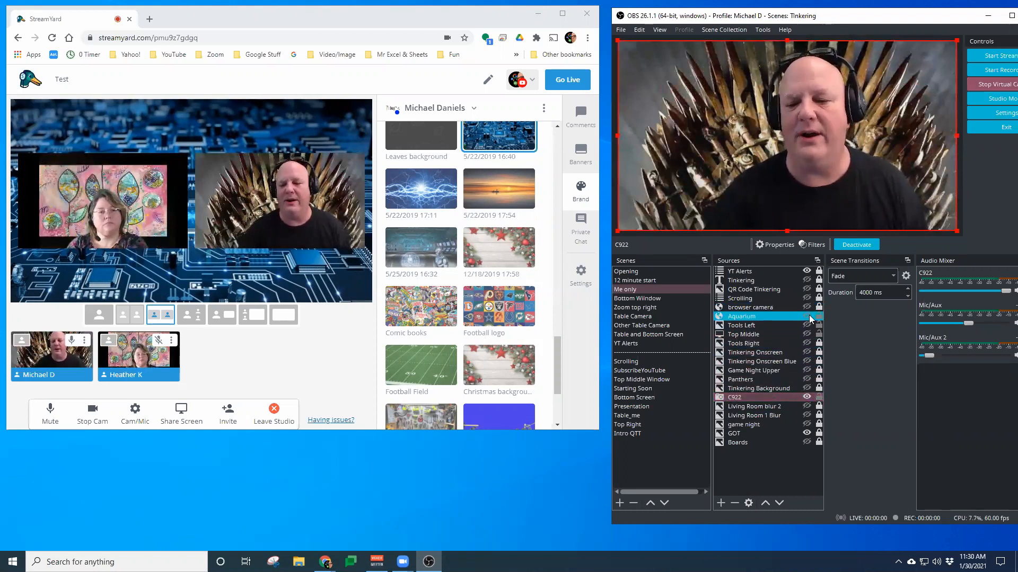
pyautogui.click(747, 398)
pyautogui.moveTo(747, 399); pyautogui.dragTo(753, 301)
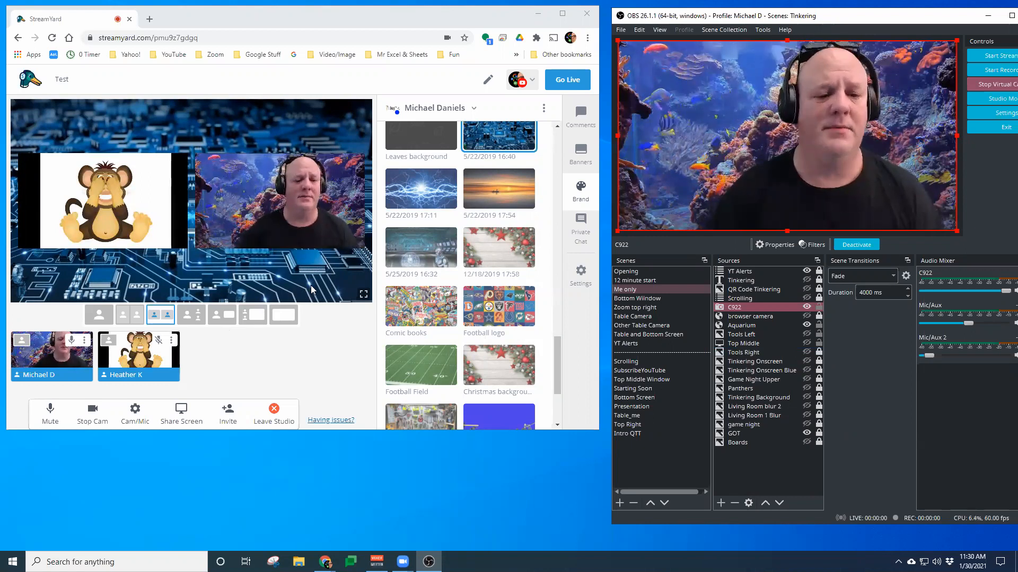
# Enlarge the StreamYard browser window so the Background section and controls fit
pyautogui.scroll(-5, 429, 305)
pyautogui.scroll(5, 416, 318)
pyautogui.scroll(3, 416, 318)
pyautogui.scroll(-1, 417, 318)
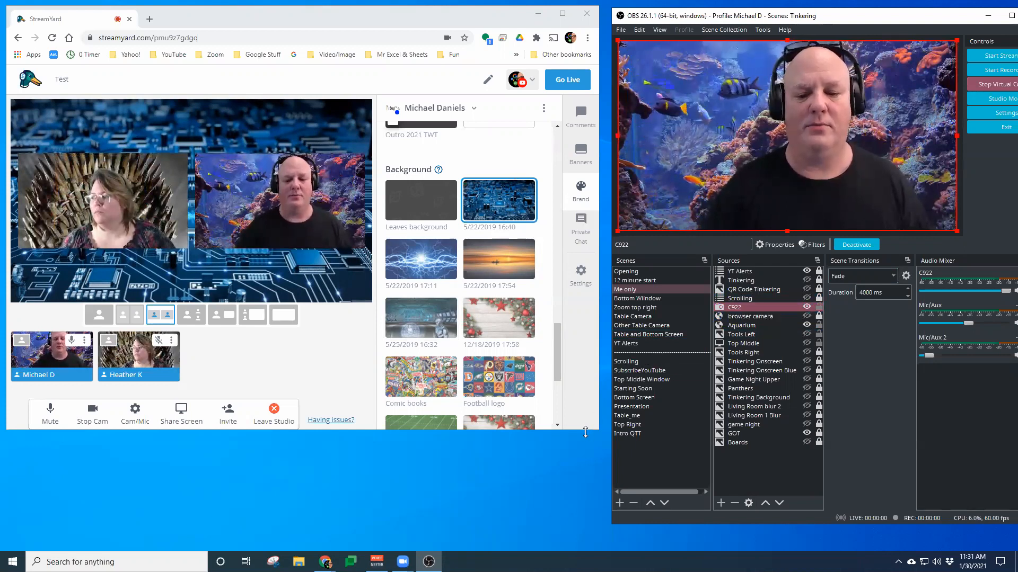
pyautogui.moveTo(585, 432); pyautogui.dragTo(585, 497)
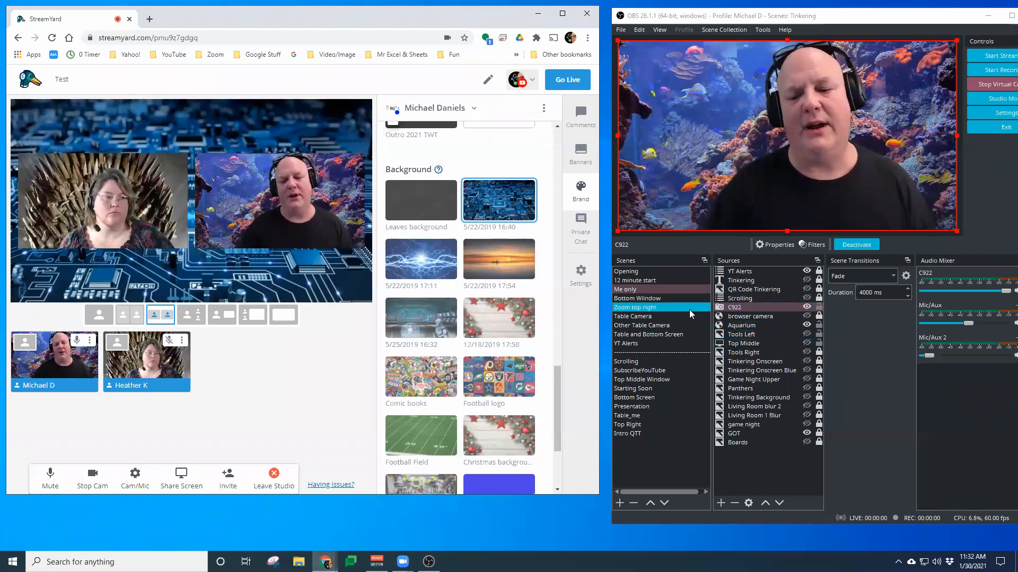
# Switch among the Table_me, Table Camera and Other Table Camera scenes in OBS, returning to Me only
pyautogui.click(658, 416)
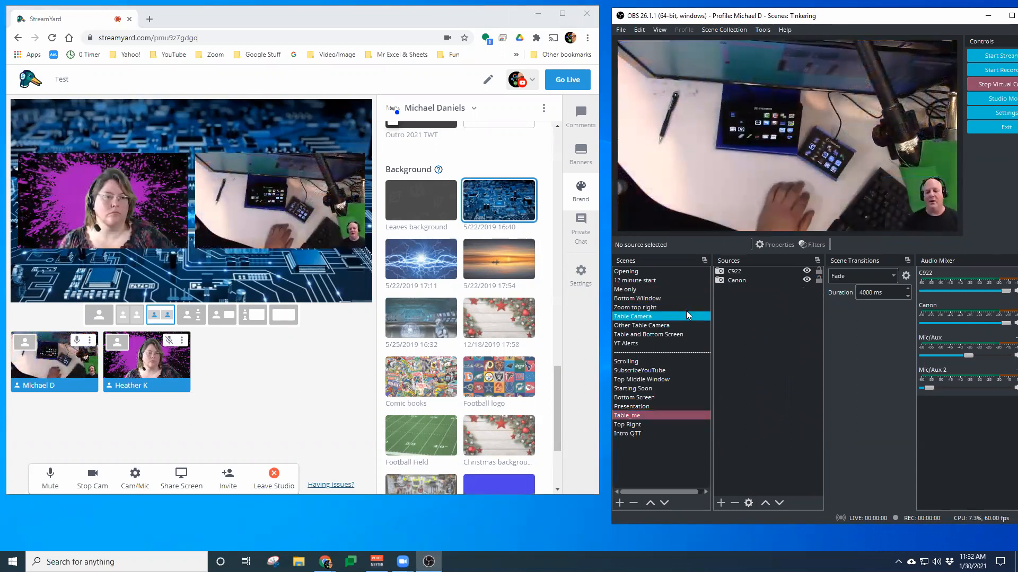
pyautogui.click(677, 290)
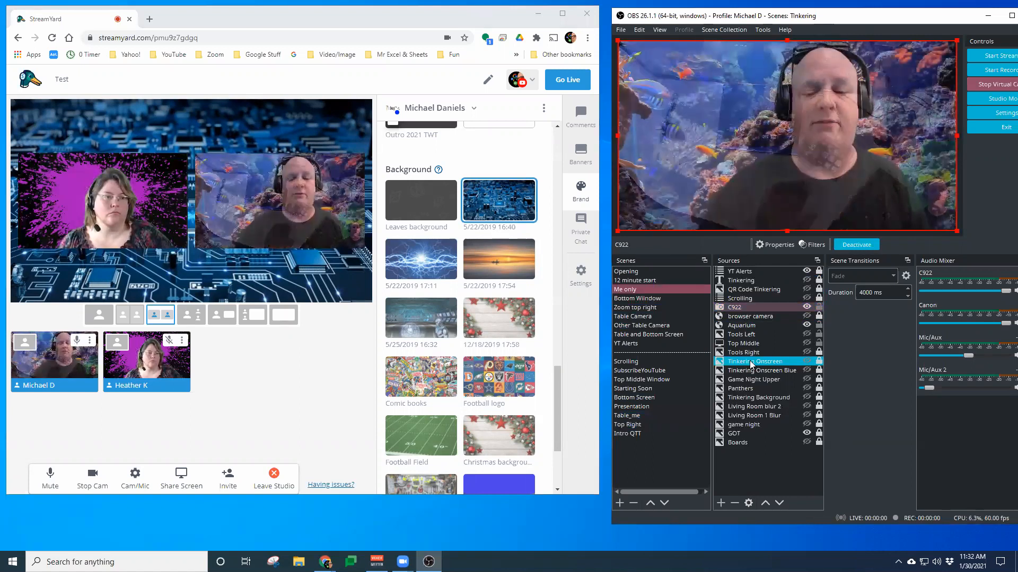
pyautogui.click(647, 416)
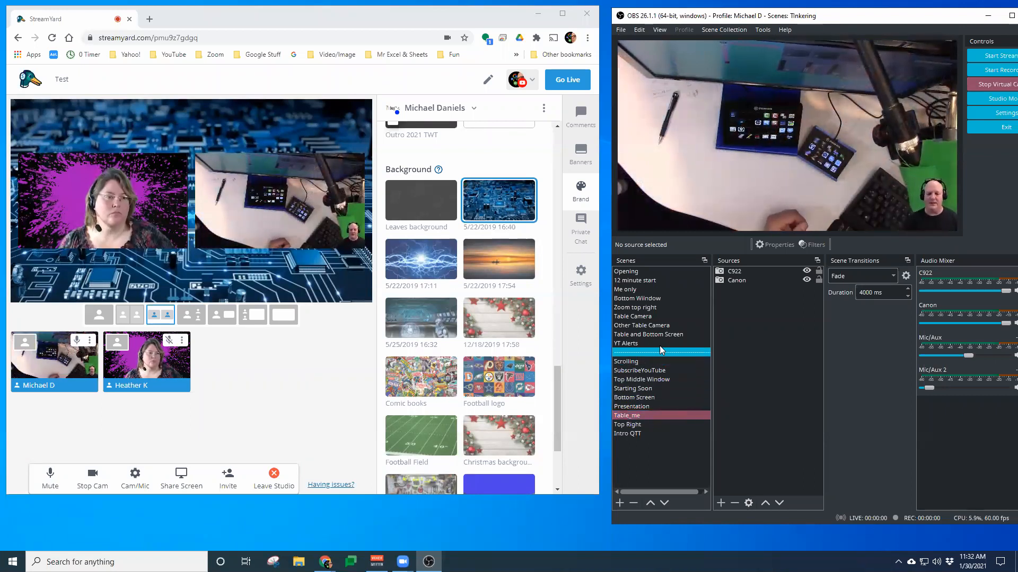
pyautogui.click(676, 316)
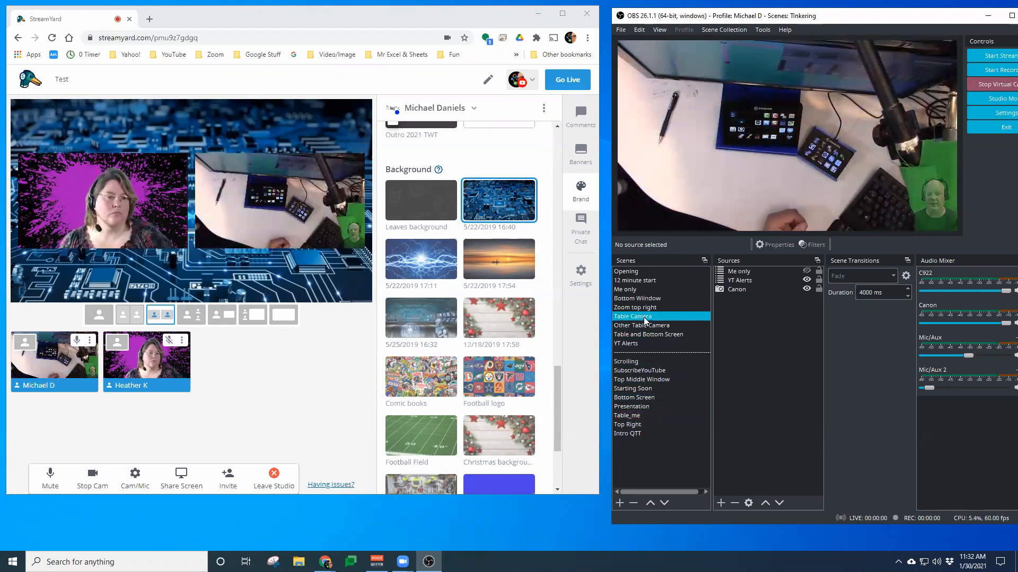
pyautogui.click(657, 330)
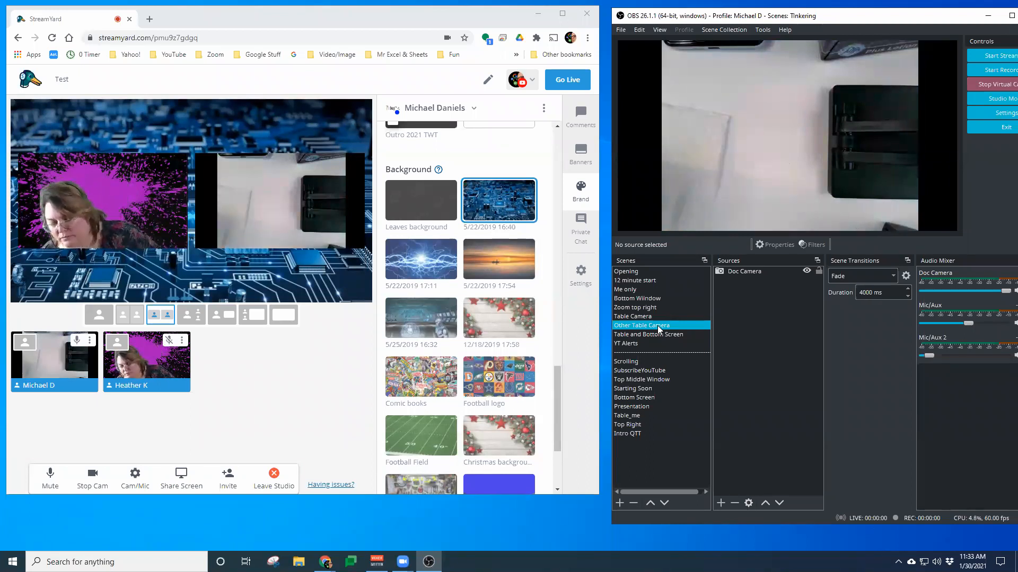
pyautogui.click(643, 290)
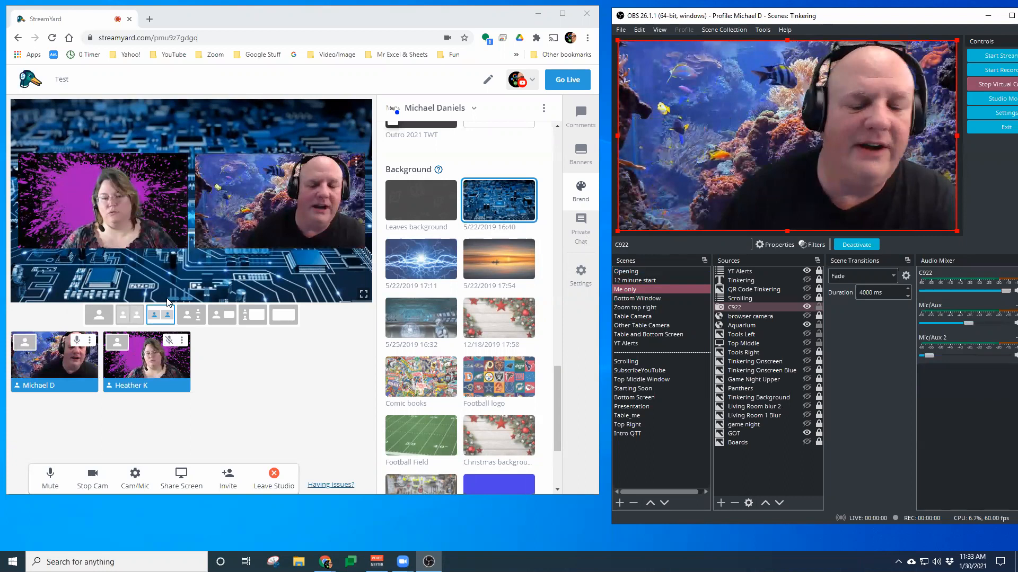
pyautogui.click(20, 348)
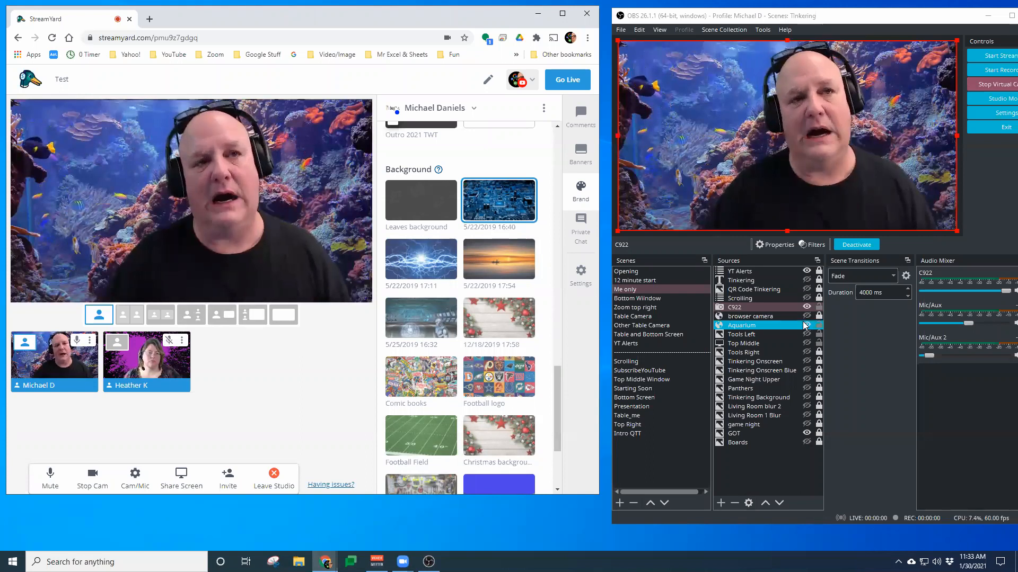
pyautogui.click(807, 299)
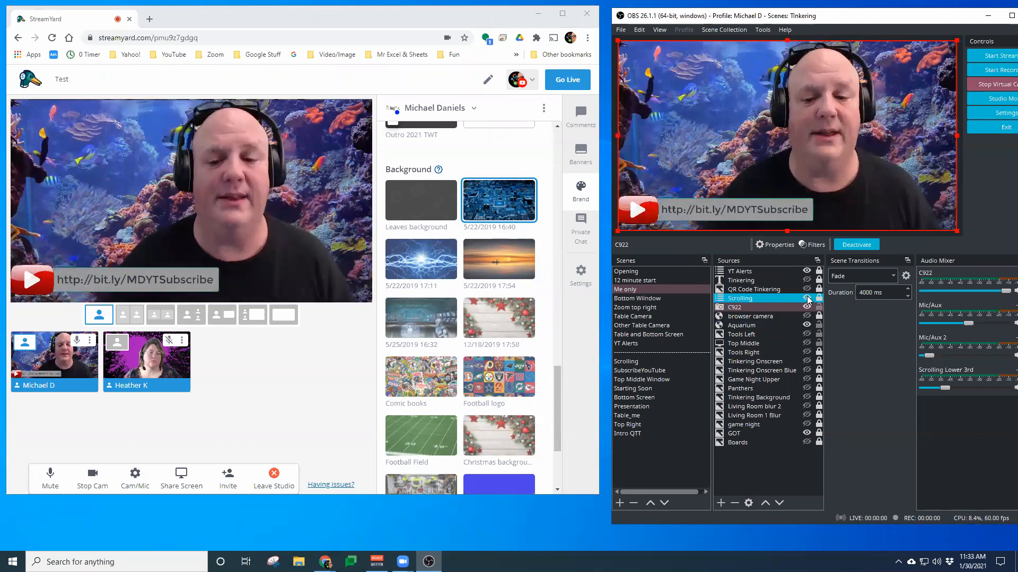
pyautogui.click(807, 298)
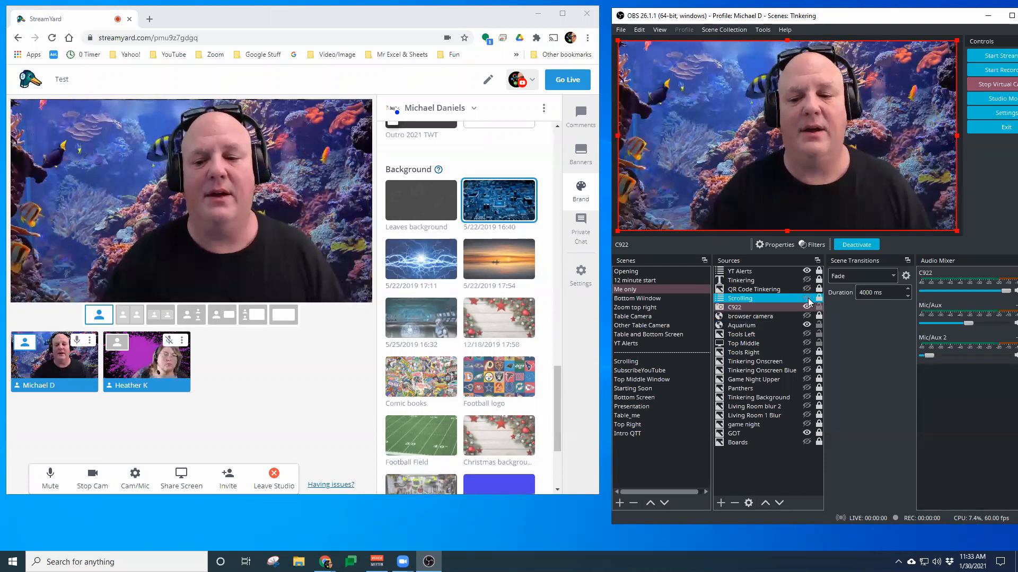
# Return the StreamYard stage to the two-person layout
pyautogui.click(767, 272)
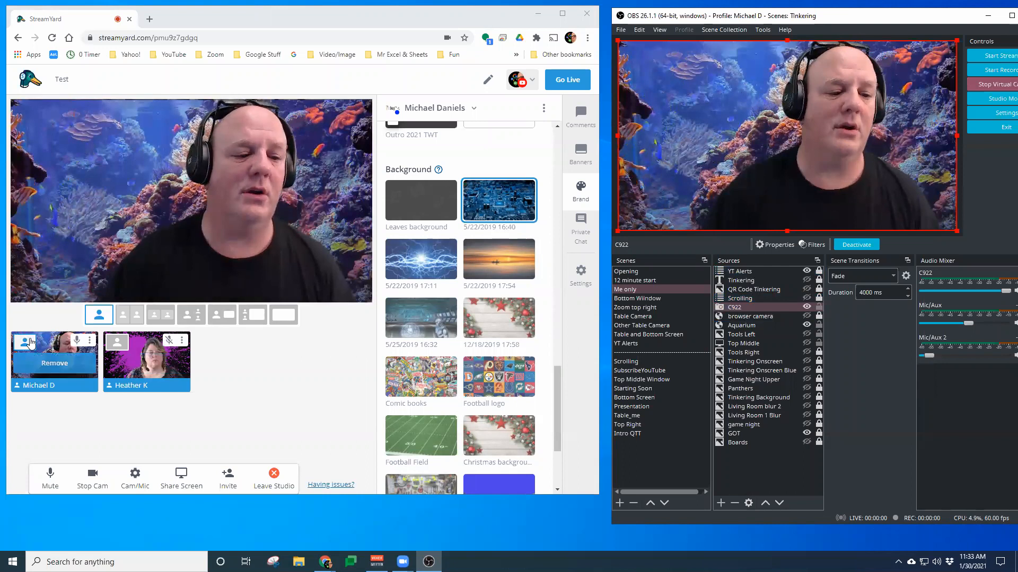
pyautogui.click(118, 345)
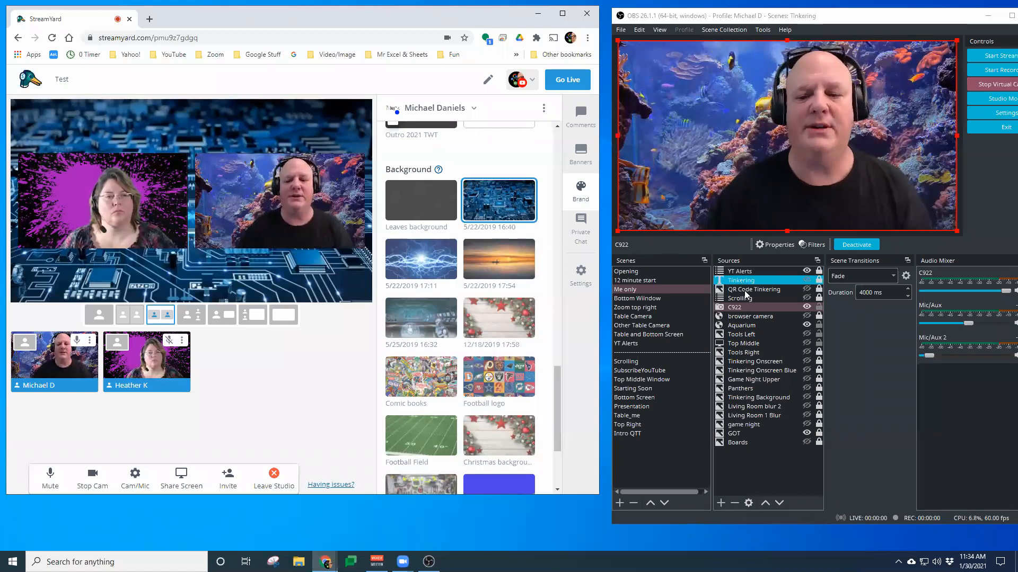
# Open the SubscribeYouTube scene in OBS to inspect its alert sources, then return to the Me only scene
pyautogui.click(769, 270)
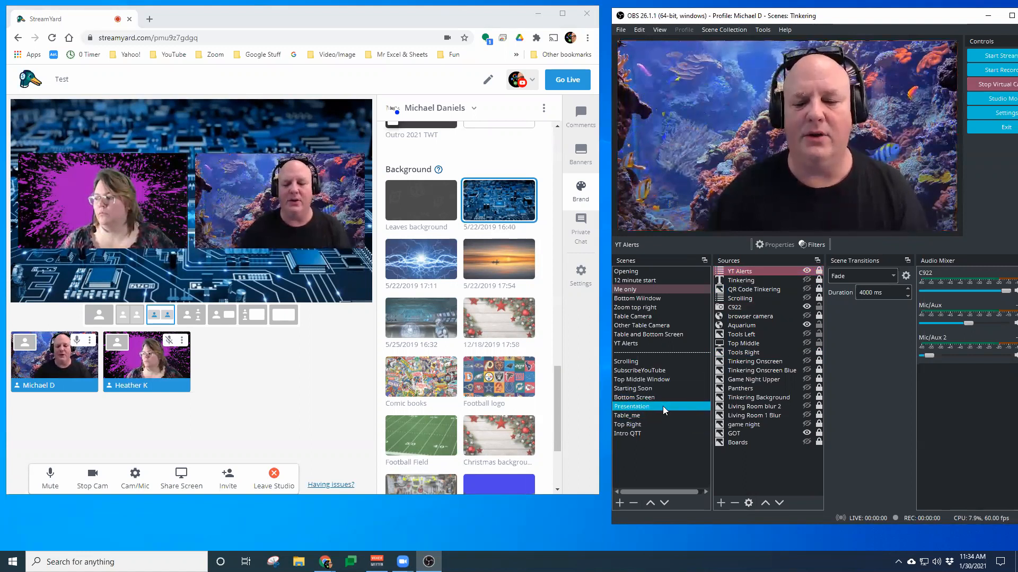
pyautogui.click(646, 371)
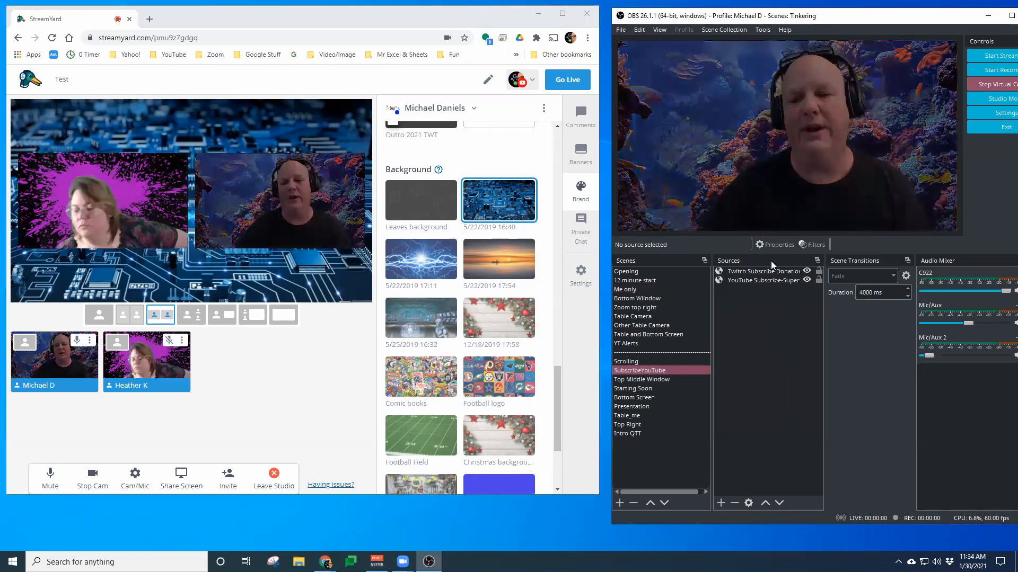
pyautogui.click(763, 280)
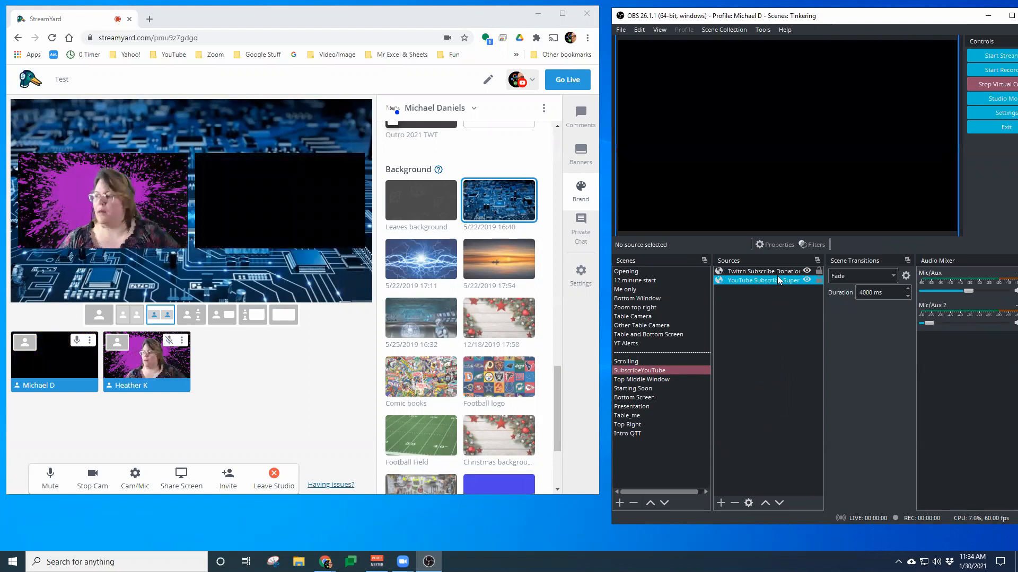
pyautogui.click(774, 271)
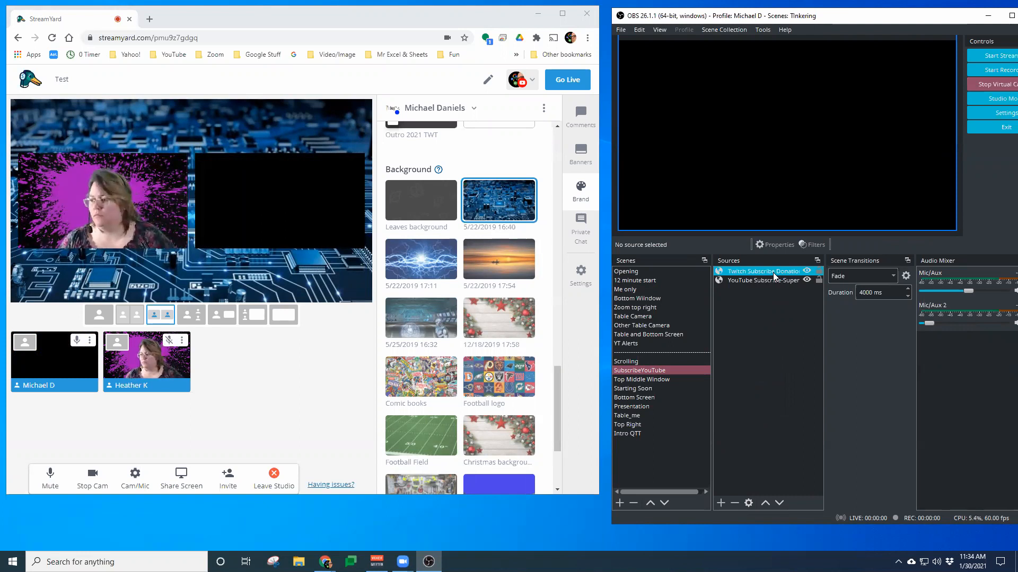
pyautogui.click(773, 280)
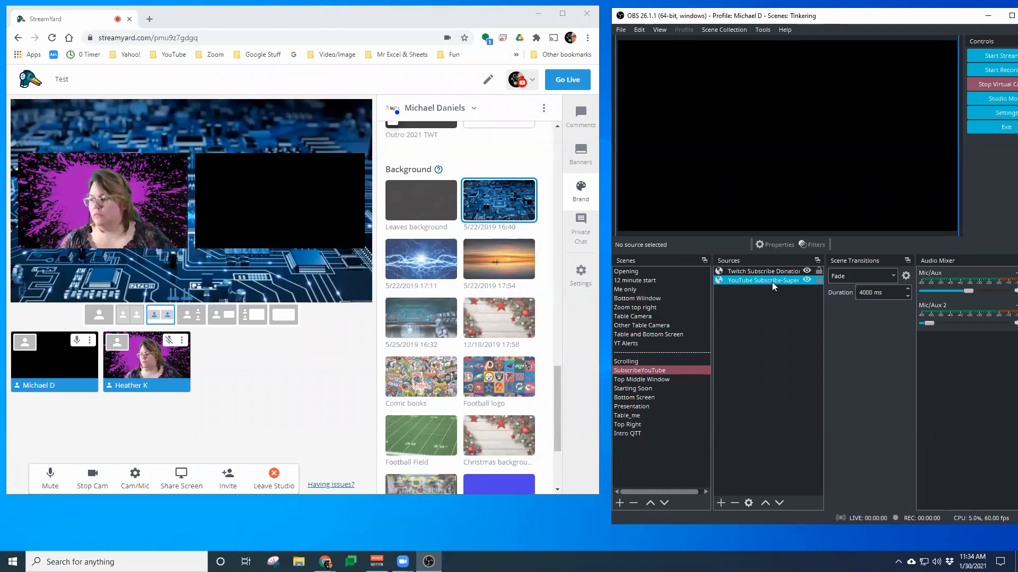
pyautogui.click(760, 304)
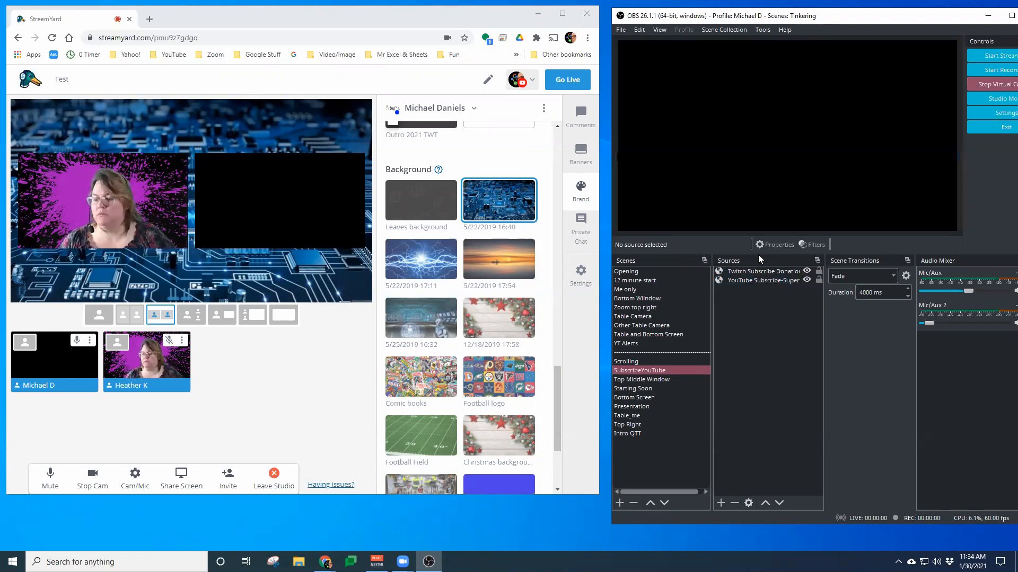
pyautogui.click(666, 298)
pyautogui.click(664, 292)
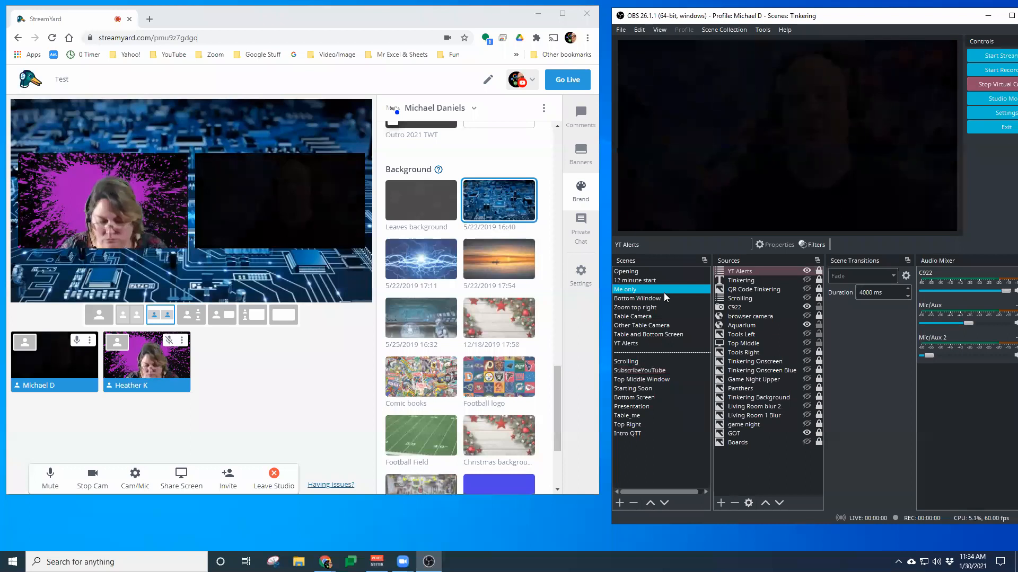
pyautogui.click(711, 317)
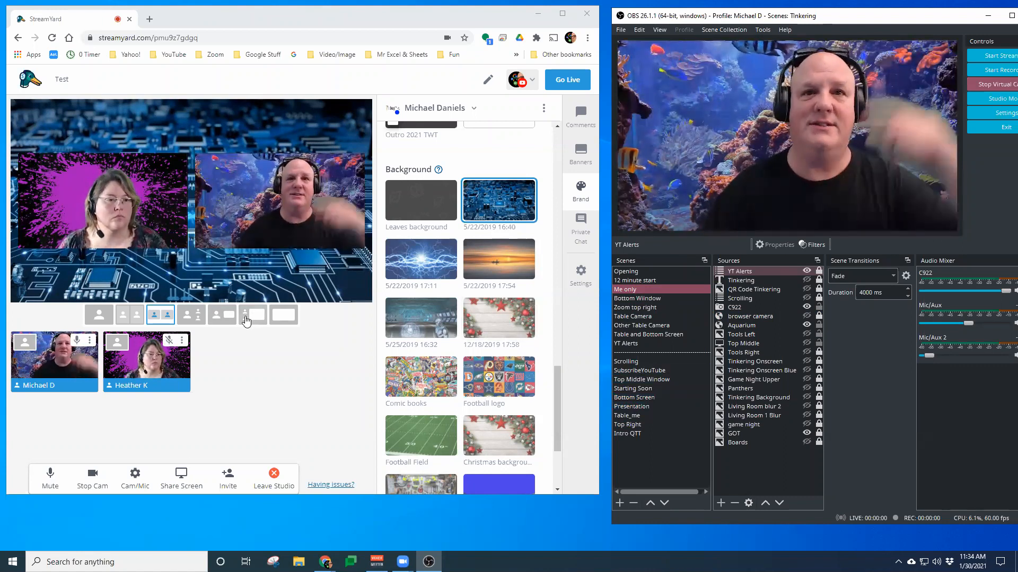
pyautogui.click(18, 345)
pyautogui.click(18, 345)
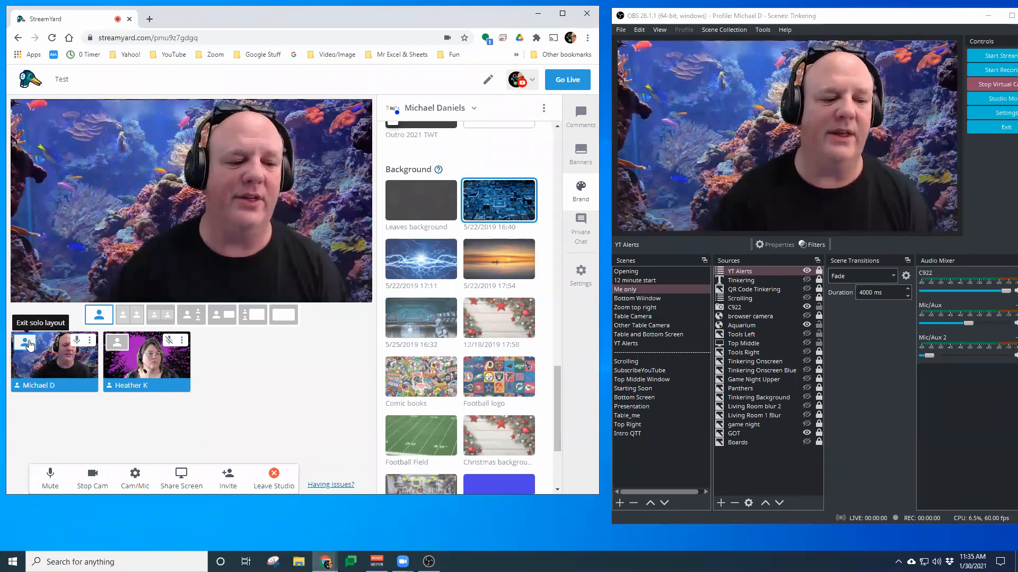
pyautogui.click(24, 342)
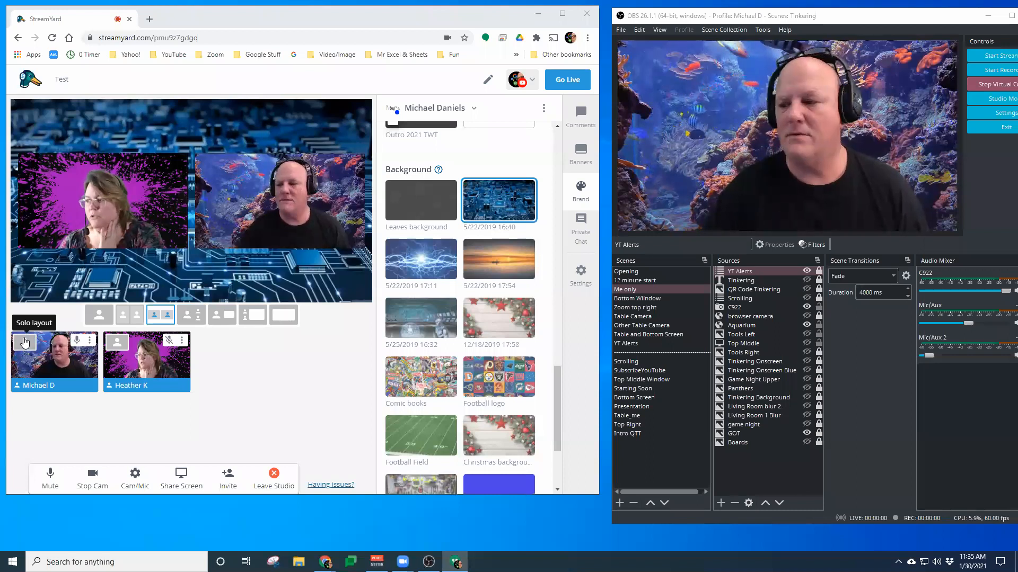
pyautogui.click(639, 397)
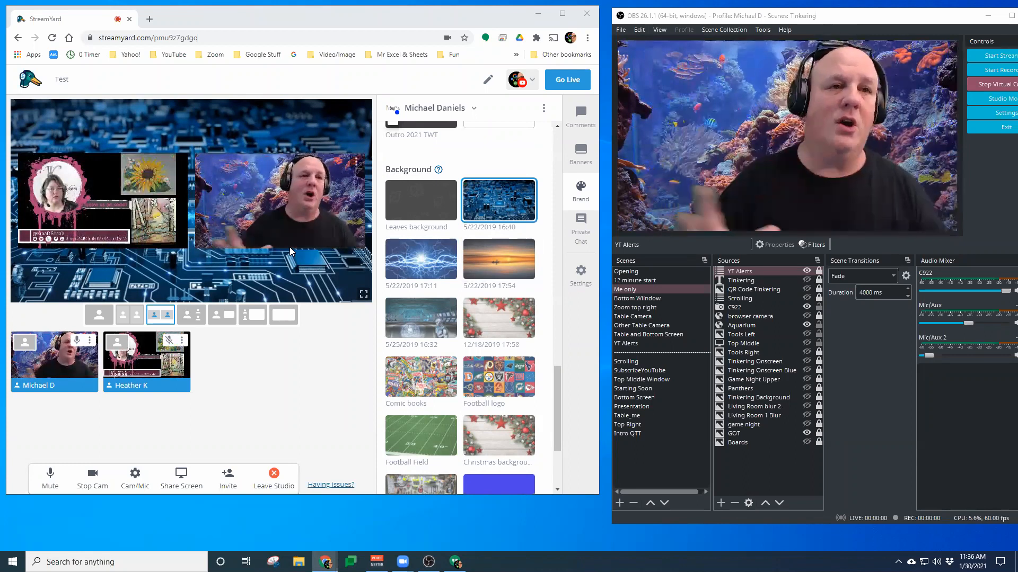
pyautogui.click(117, 343)
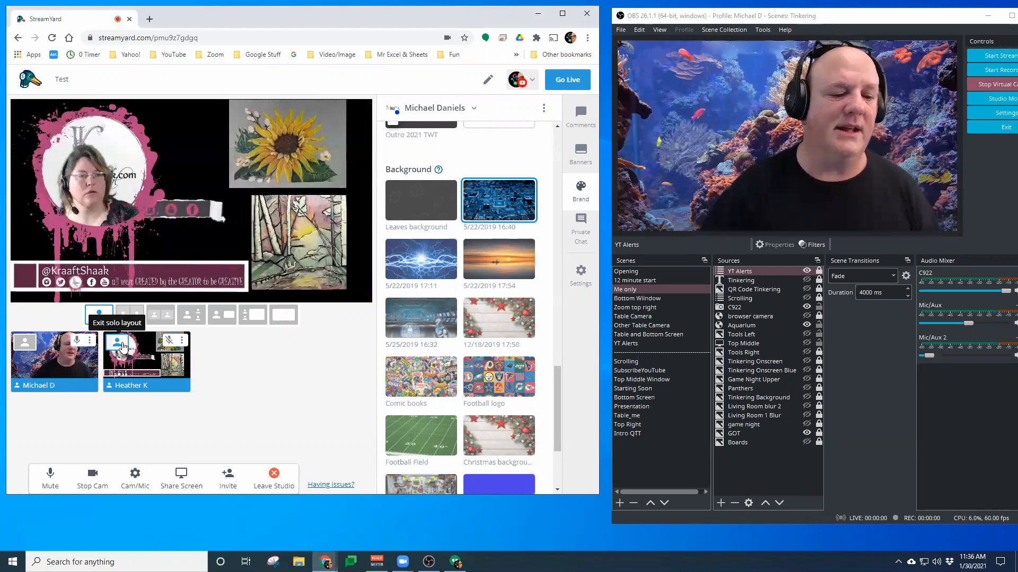
pyautogui.click(160, 315)
# Apply the sunset background dated 5/22/2019 17:54 to the StreamYard stage
pyautogui.scroll(-3, 487, 342)
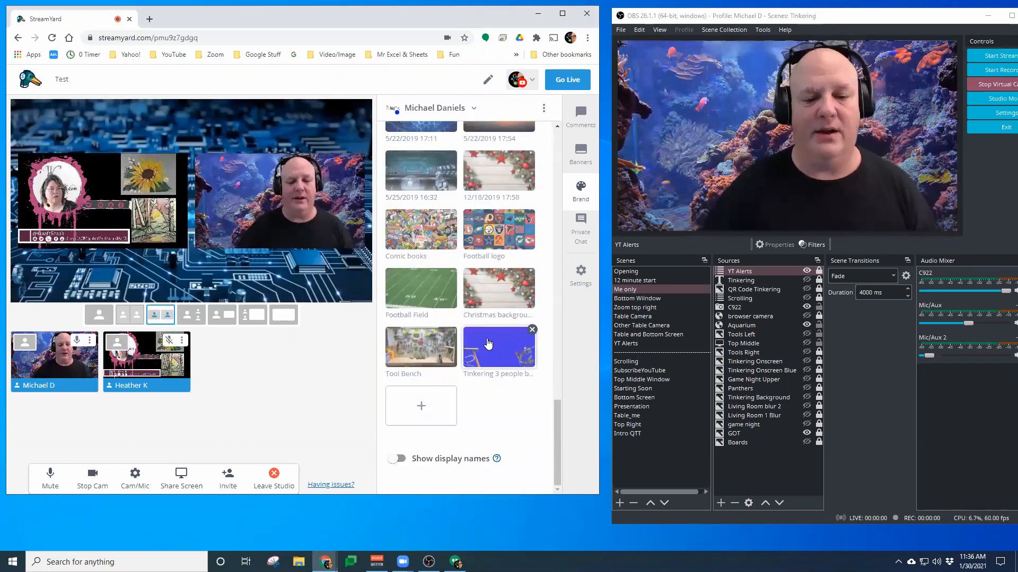
pyautogui.scroll(1, 478, 275)
pyautogui.scroll(3, 477, 276)
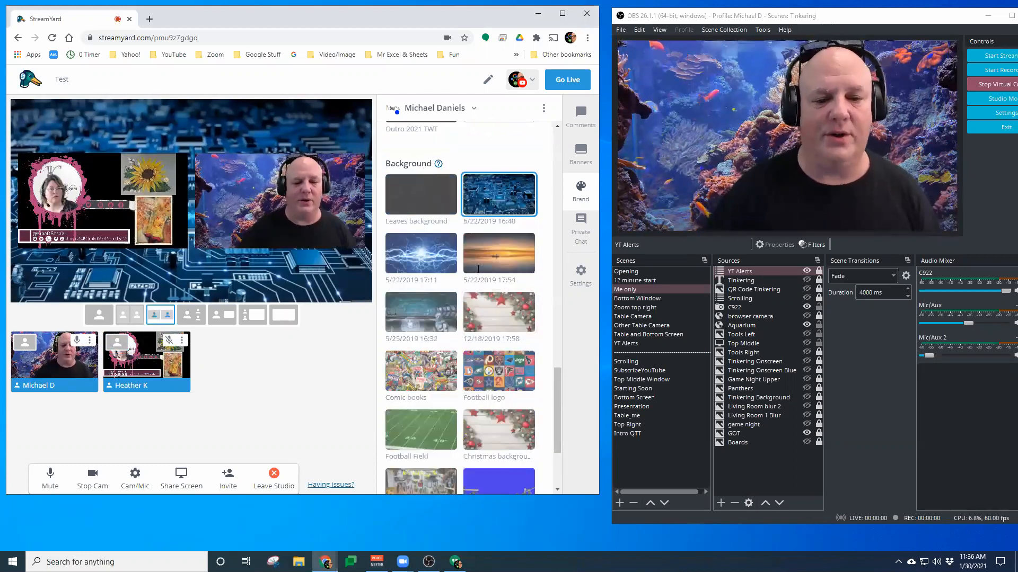
pyautogui.click(421, 323)
pyautogui.click(511, 331)
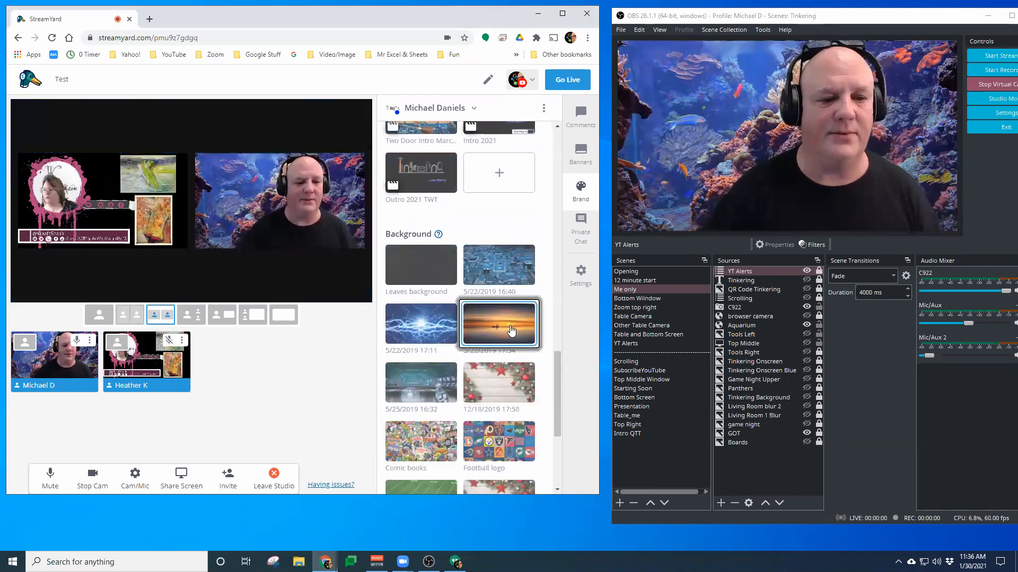
pyautogui.moveTo(165, 362)
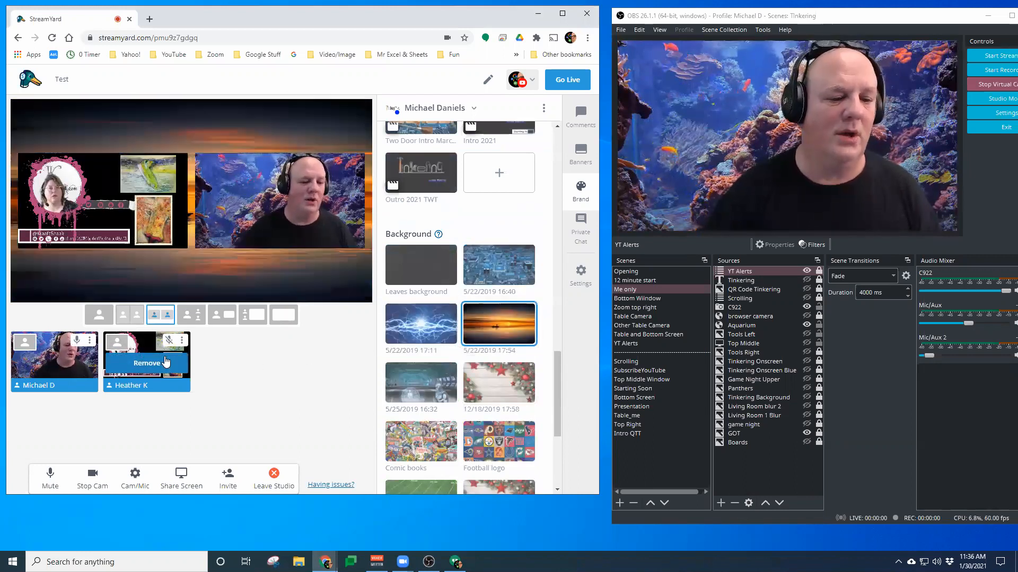
pyautogui.click(117, 342)
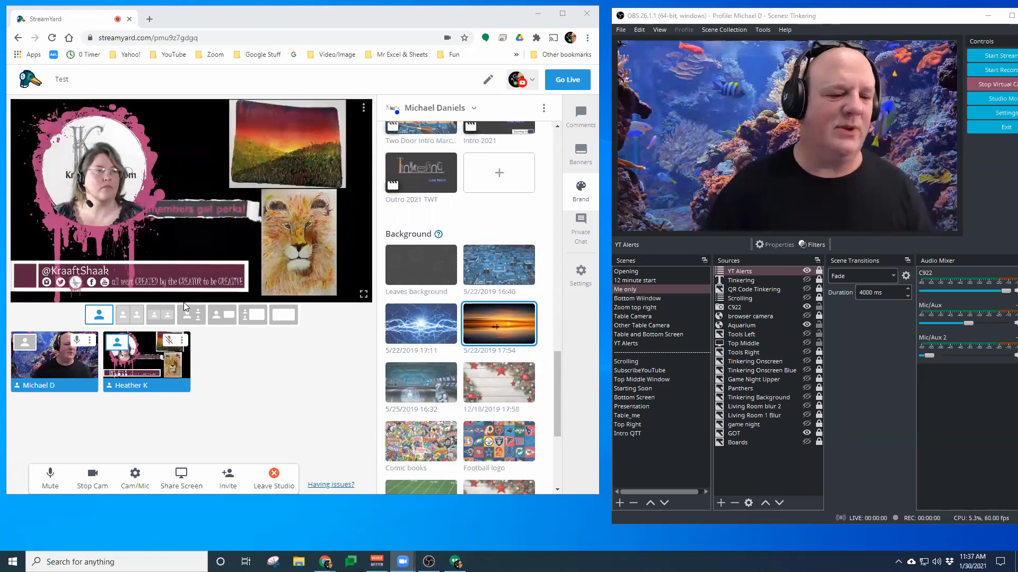
pyautogui.click(165, 316)
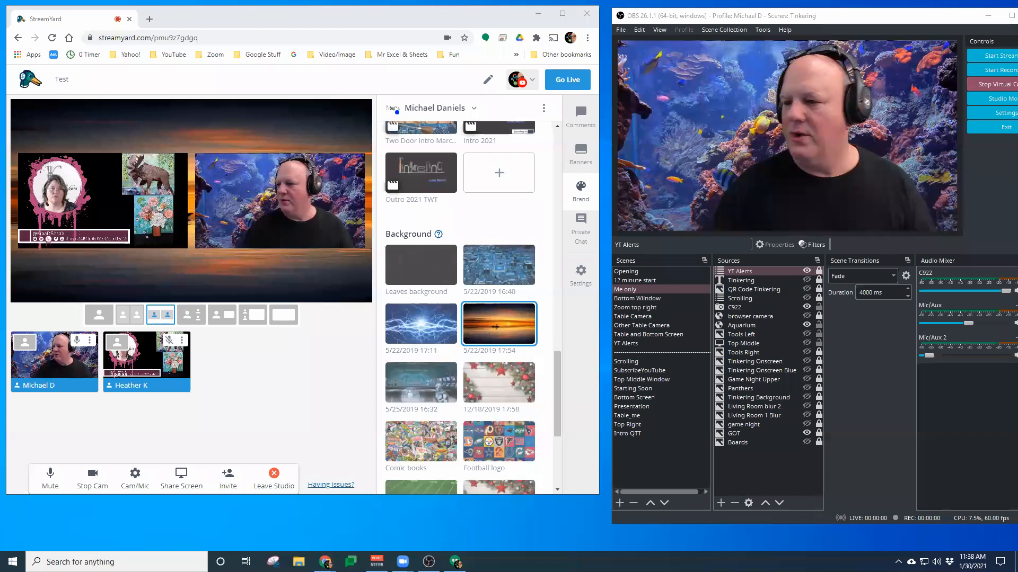
# Switch to the Streamlabs Alert Box page, send a test subscriber alert, and minimize the browser
pyautogui.hotkey('alt', 'Tab')
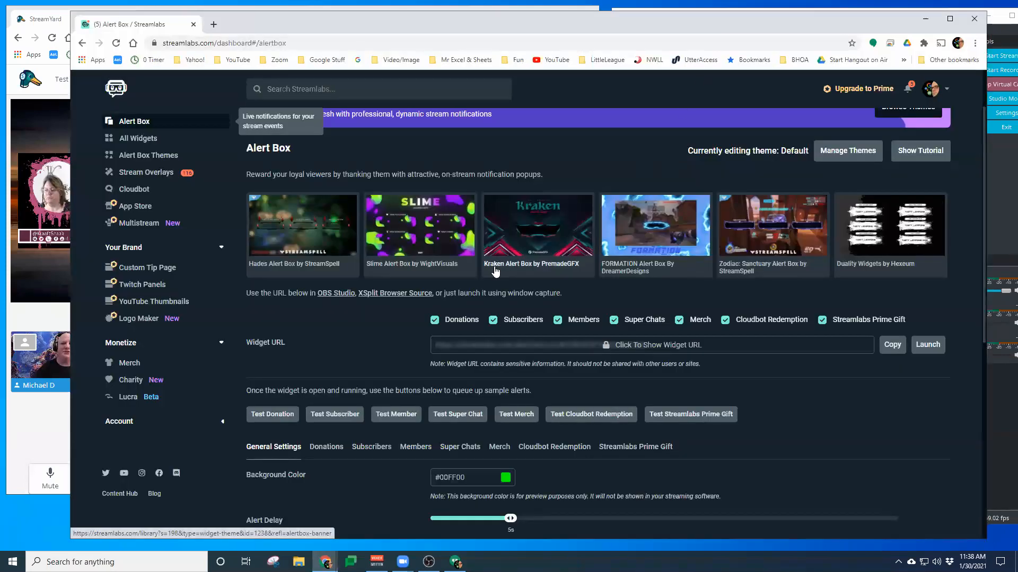
pyautogui.scroll(-7, 386, 289)
pyautogui.scroll(6, 385, 287)
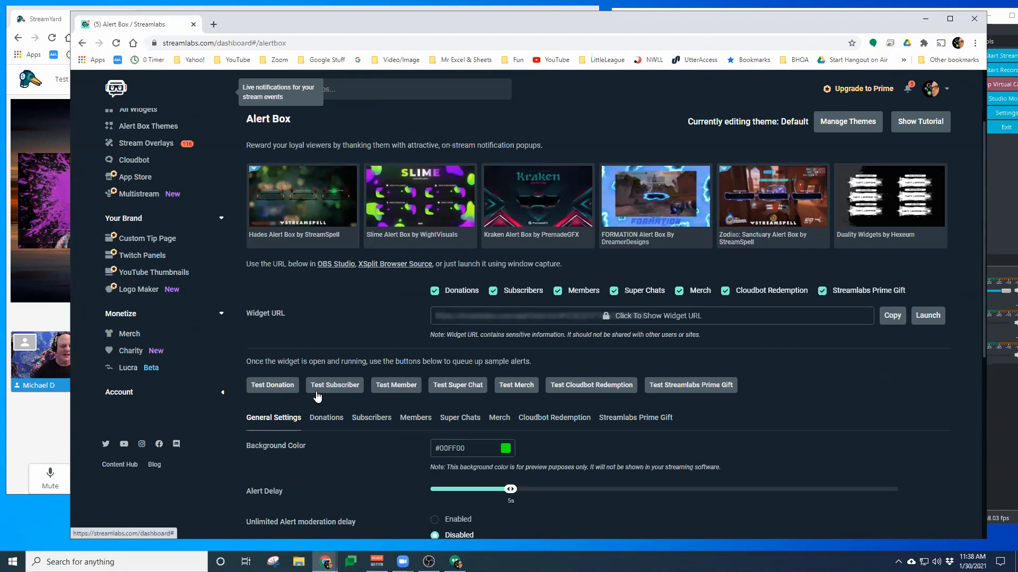
pyautogui.click(337, 387)
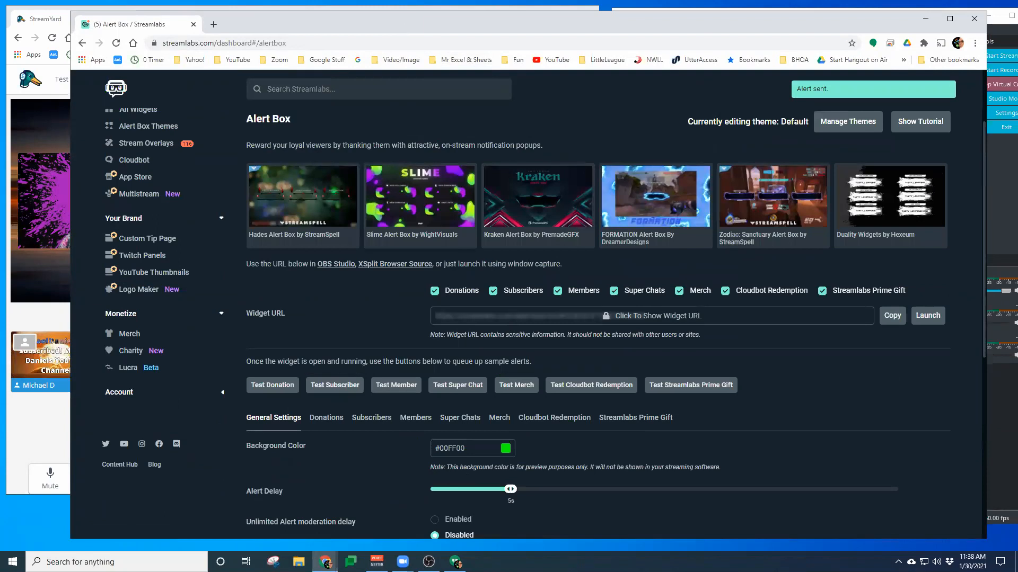
pyautogui.click(926, 20)
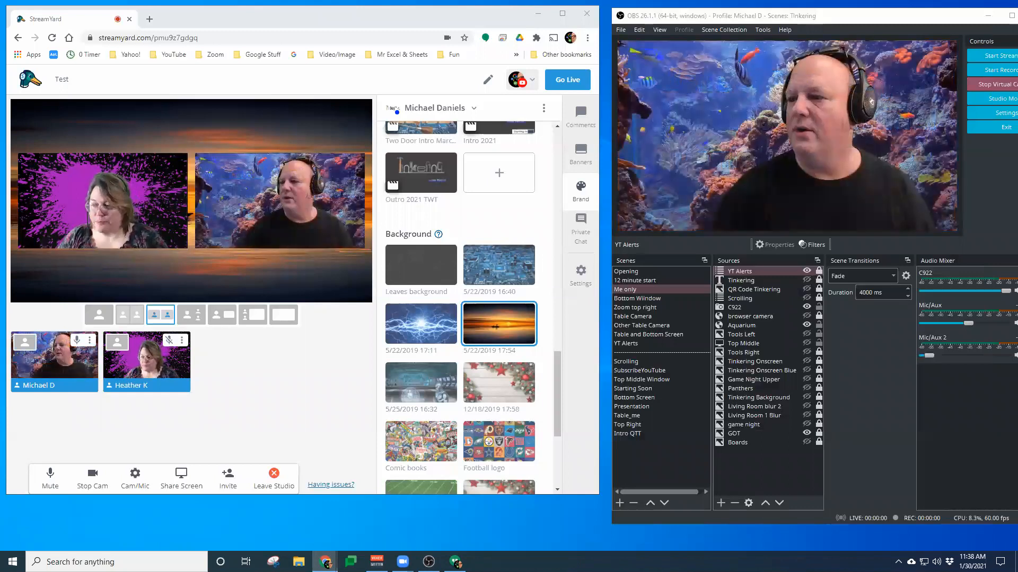
# Bring back the Streamlabs window and move it out of the way of StreamYard and OBS
pyautogui.hotkey('alt', 'Tab')
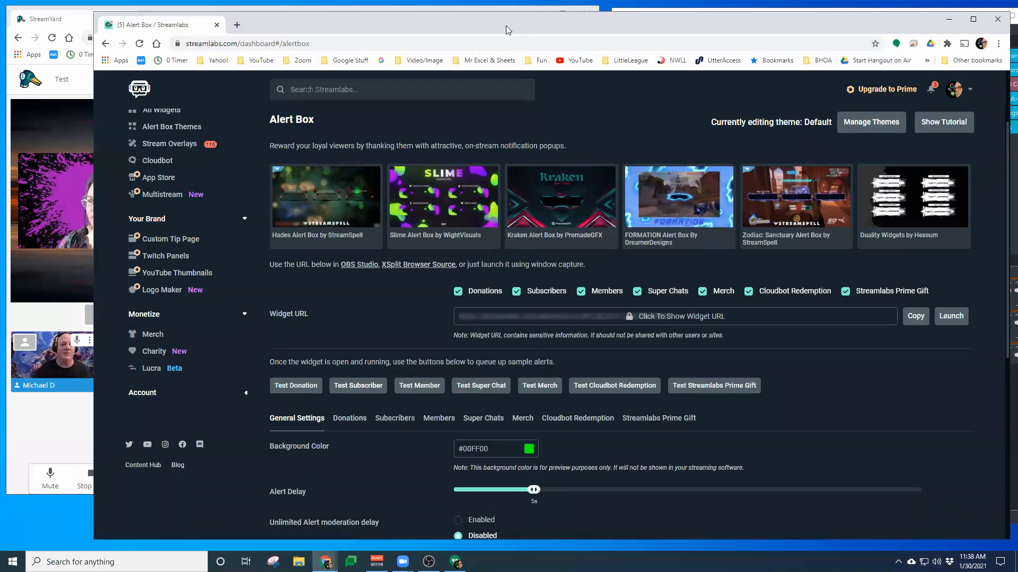
pyautogui.moveTo(505, 25); pyautogui.dragTo(1017, 25)
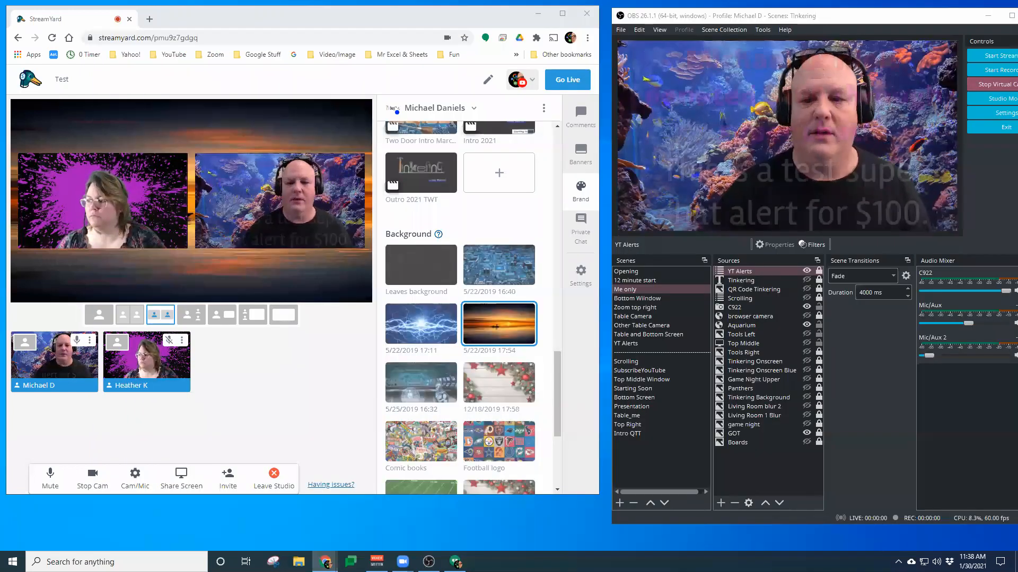
pyautogui.click(25, 340)
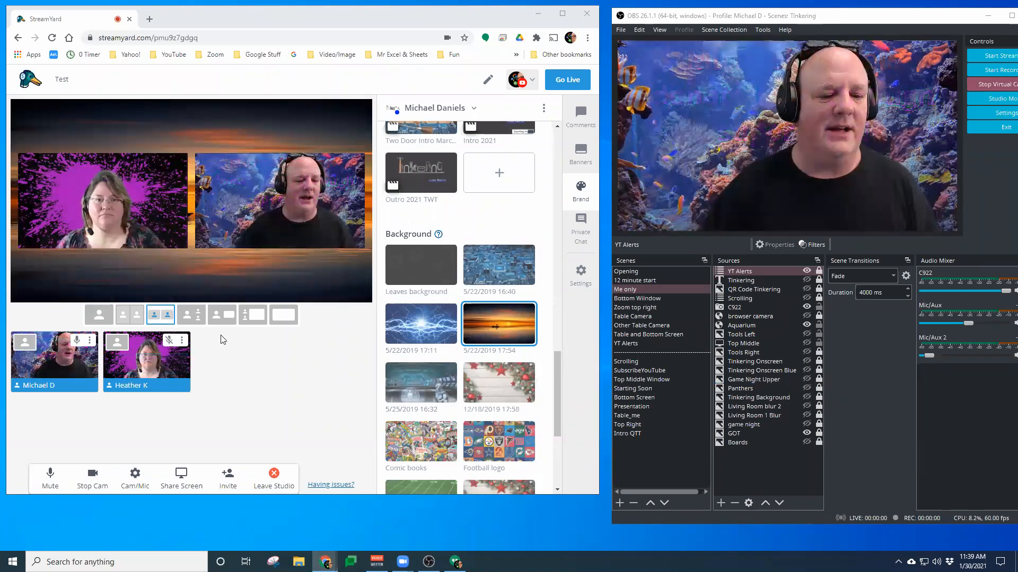
# Rearrange the OBS and StreamYard windows so both sit side by side on screen
pyautogui.click(806, 325)
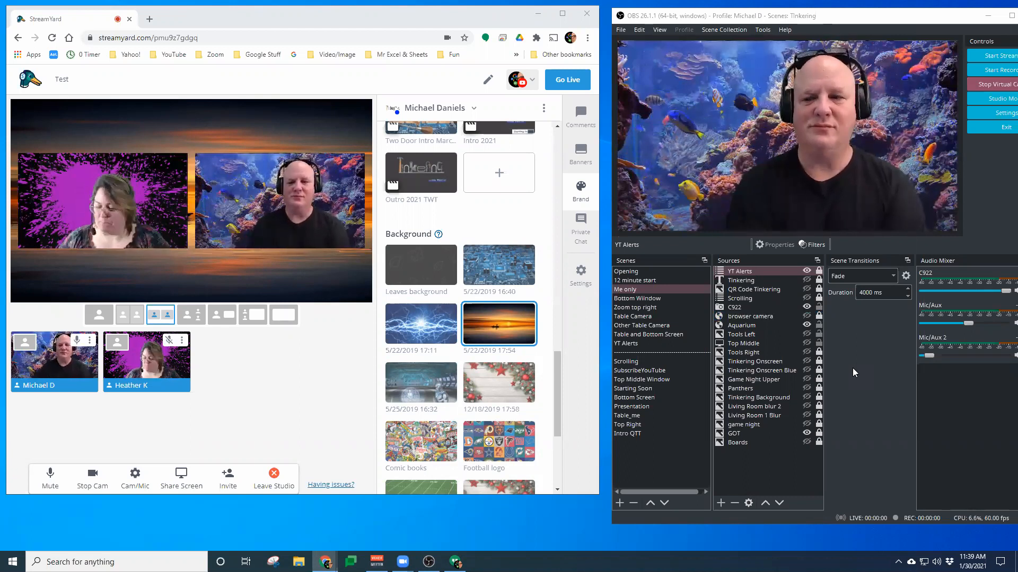
pyautogui.click(822, 16)
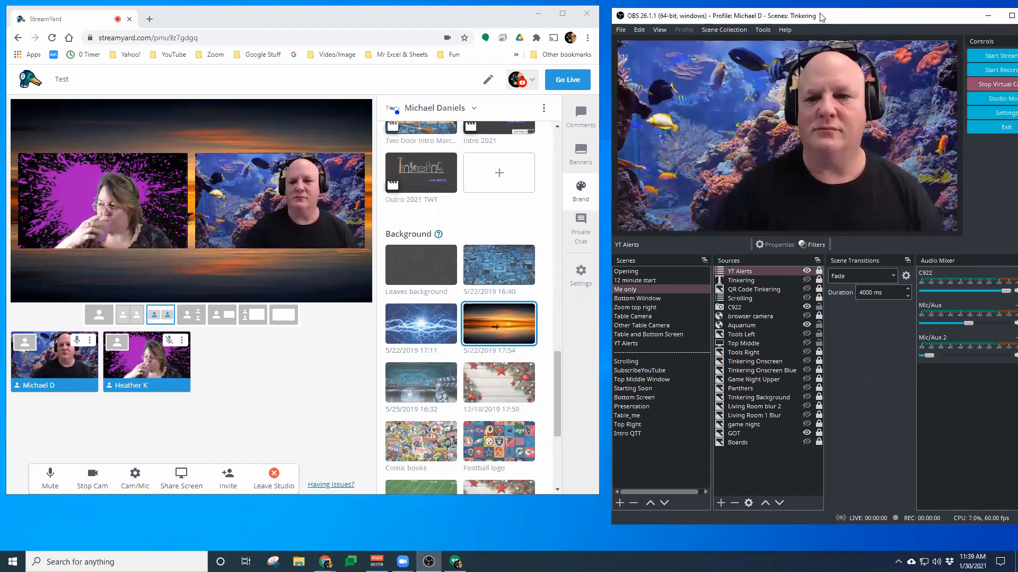
pyautogui.moveTo(822, 16); pyautogui.dragTo(816, 15)
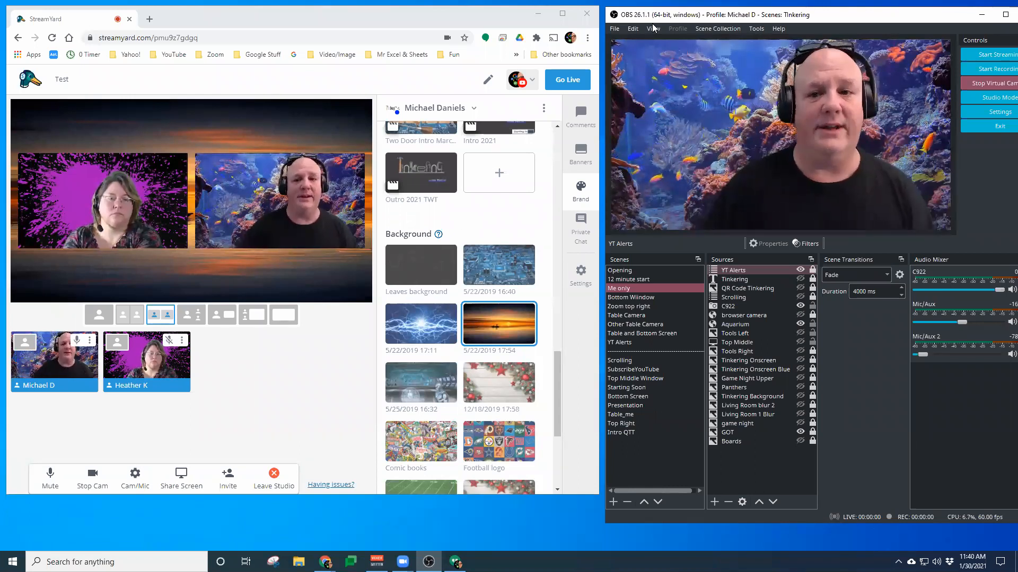
pyautogui.click(398, 24)
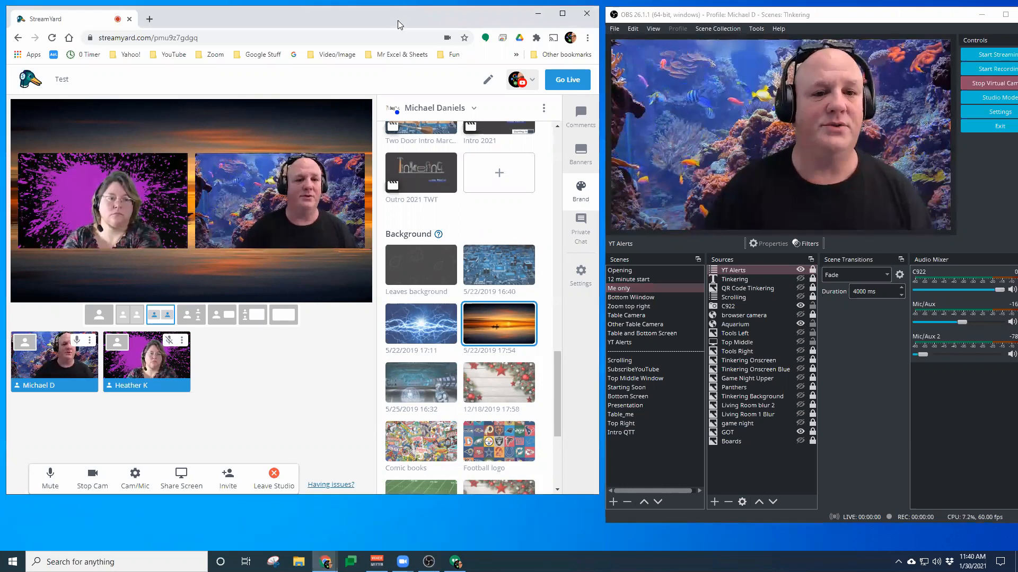
pyautogui.moveTo(395, 26); pyautogui.dragTo(391, 29)
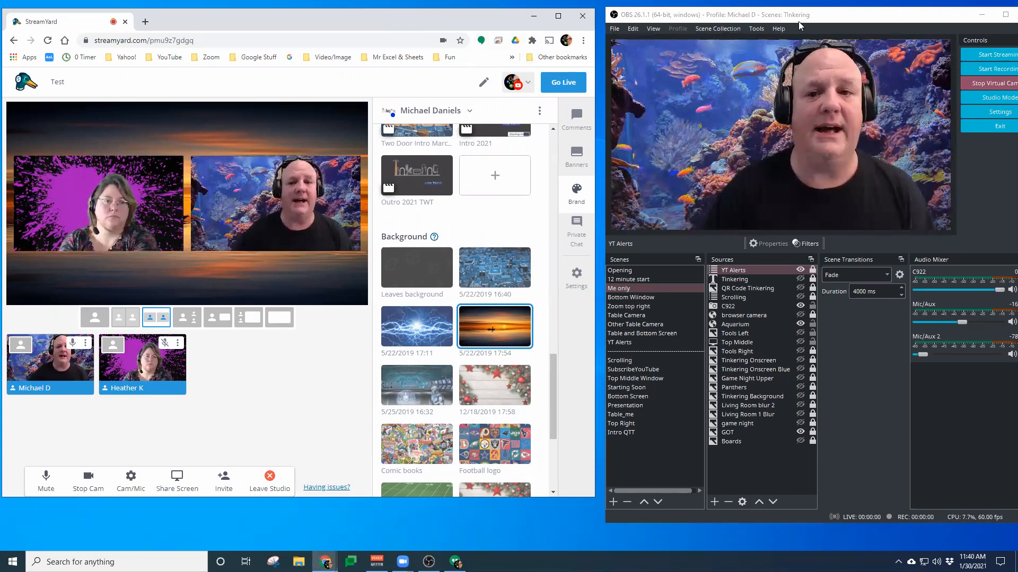
pyautogui.click(815, 17)
pyautogui.moveTo(815, 15)
pyautogui.mouseDown()
pyautogui.moveTo(759, 16)
pyautogui.moveTo(807, 19)
pyautogui.mouseUp()
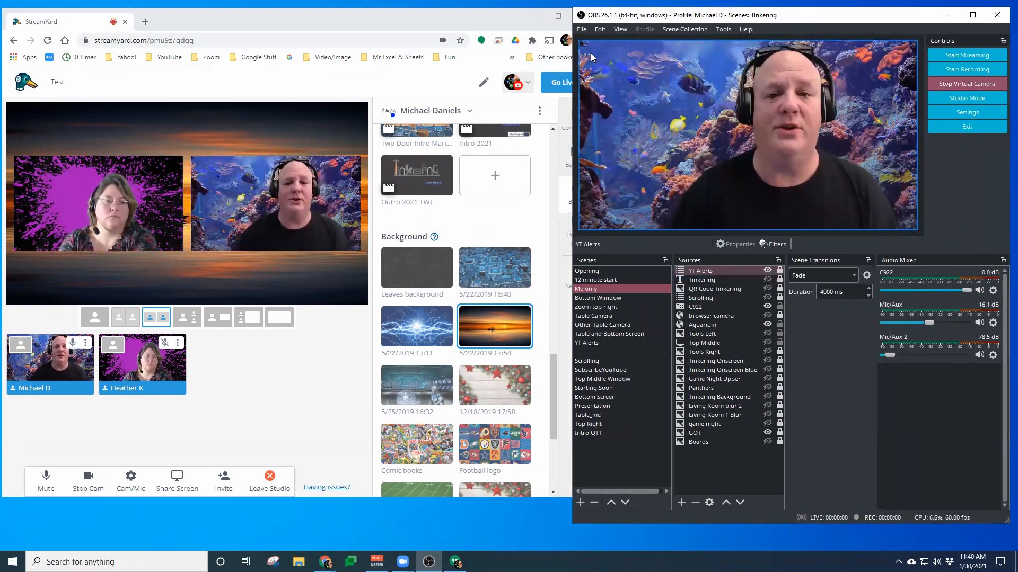
# Open OBS Settings and view the Audio device configuration
pyautogui.click(581, 31)
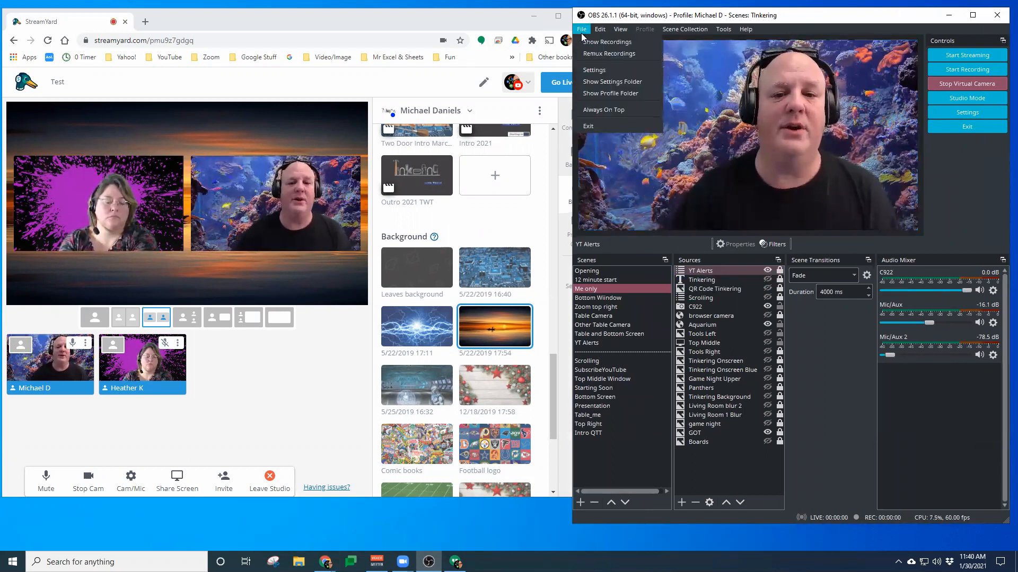
pyautogui.click(591, 71)
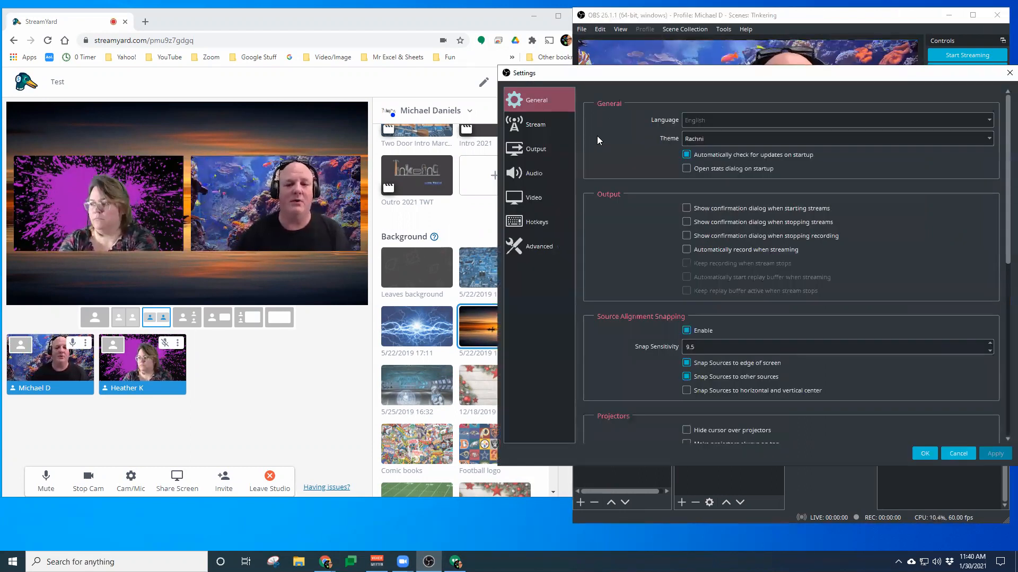
pyautogui.click(535, 172)
pyautogui.moveTo(698, 78); pyautogui.dragTo(584, 52)
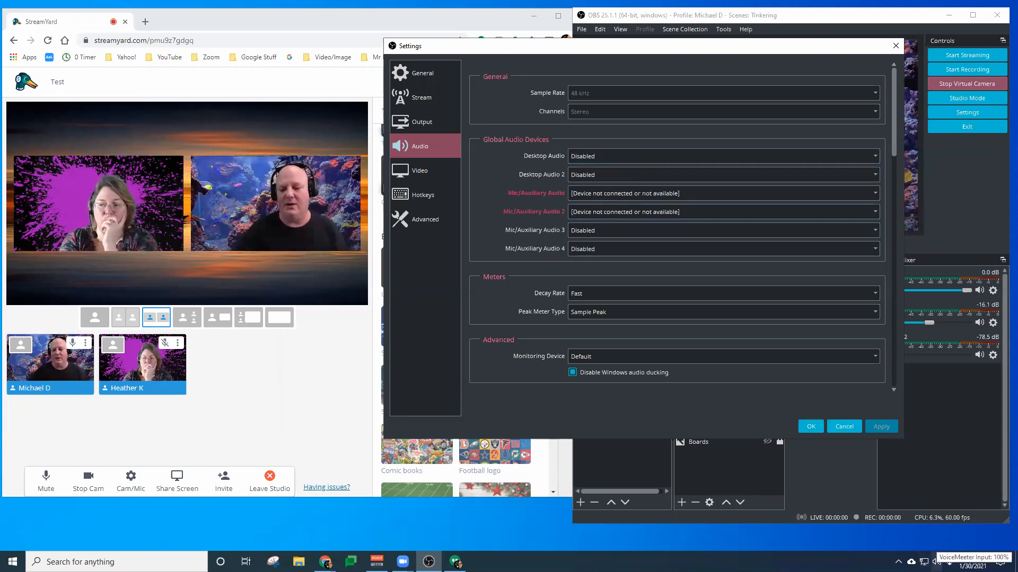
# Open the Windows Sound control panel and review the list of playback devices
pyautogui.rightClick(936, 563)
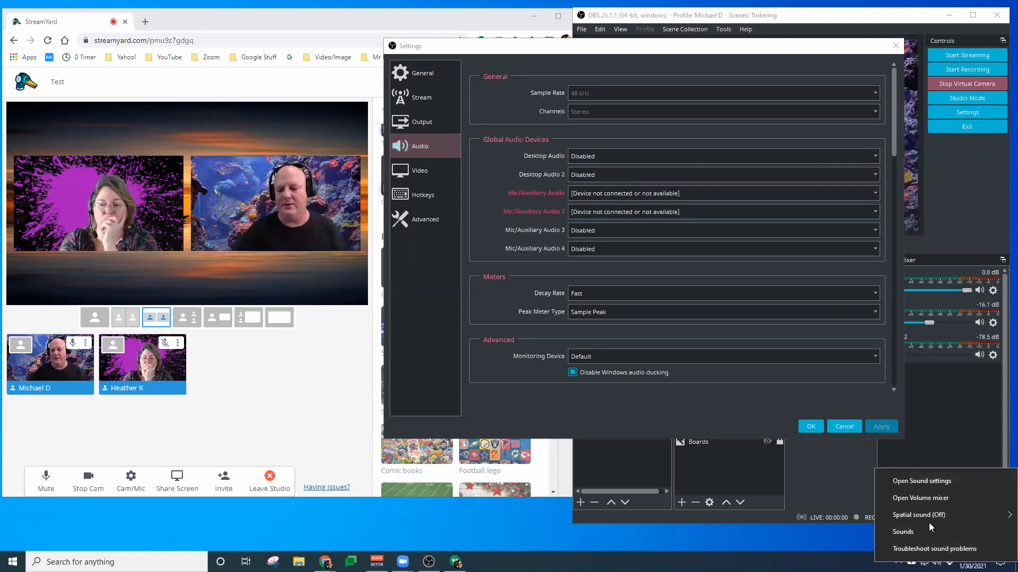
pyautogui.click(918, 532)
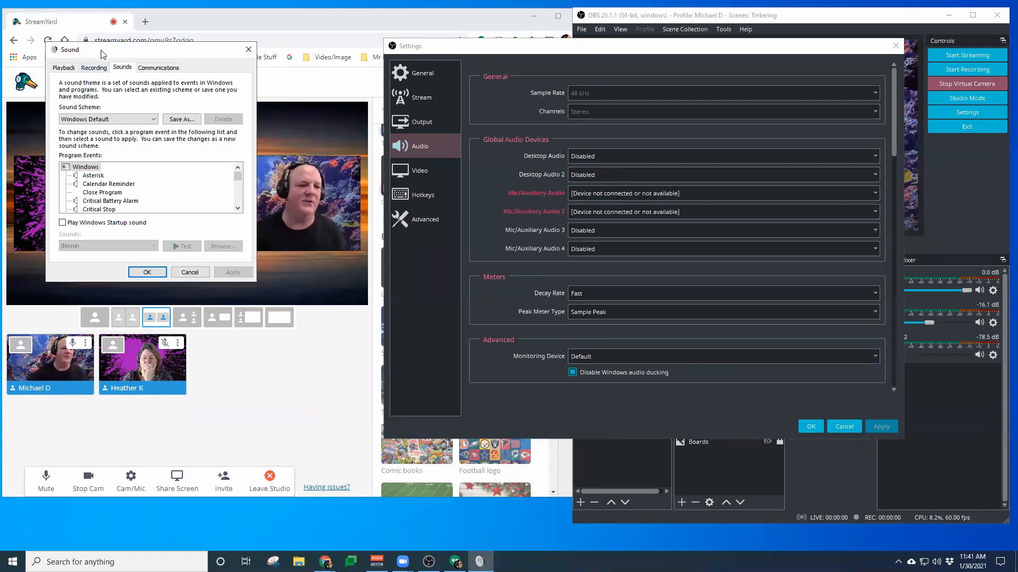
pyautogui.moveTo(102, 54); pyautogui.dragTo(440, 85)
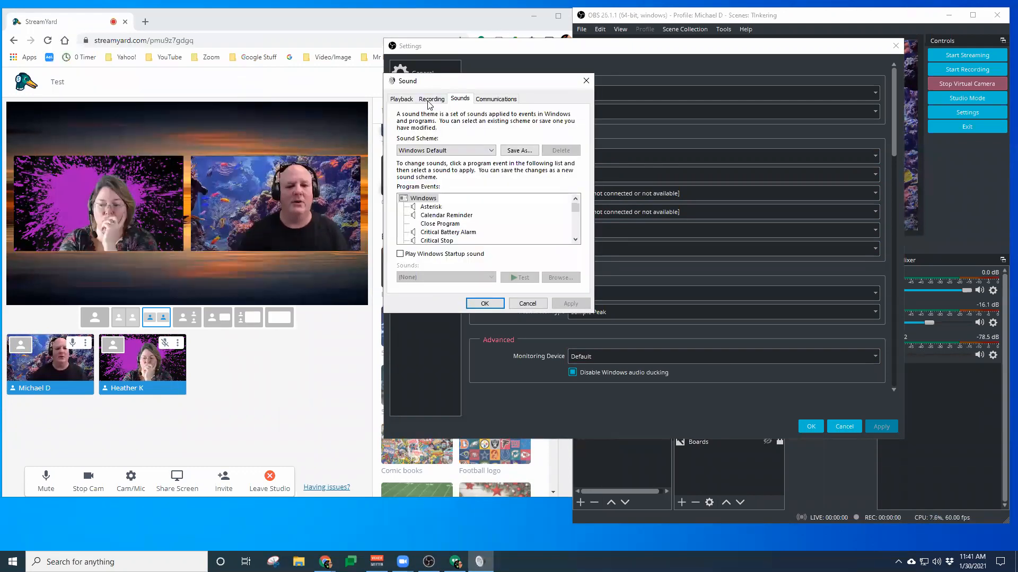
pyautogui.click(401, 99)
pyautogui.scroll(-3, 512, 165)
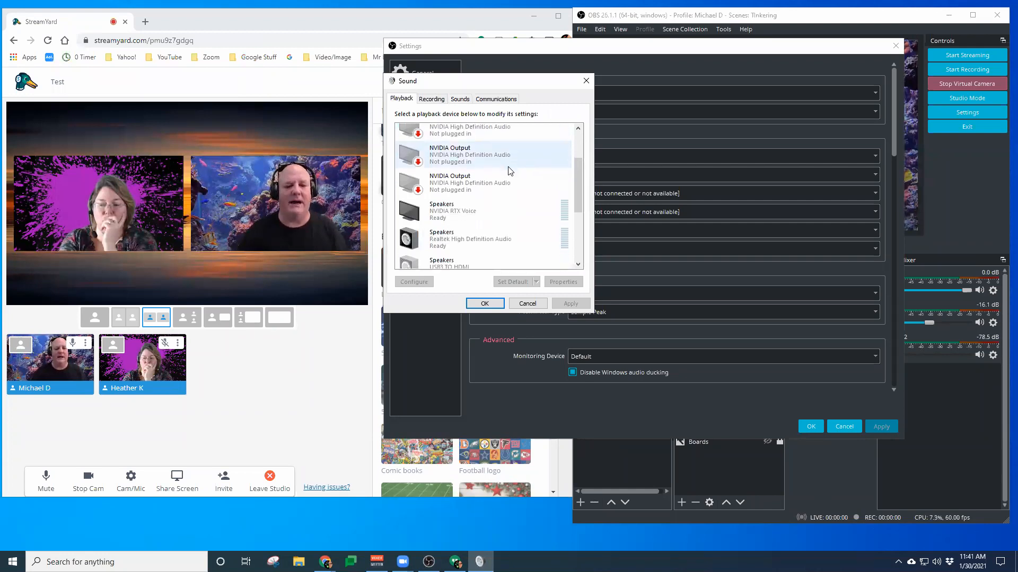
pyautogui.scroll(-5, 510, 170)
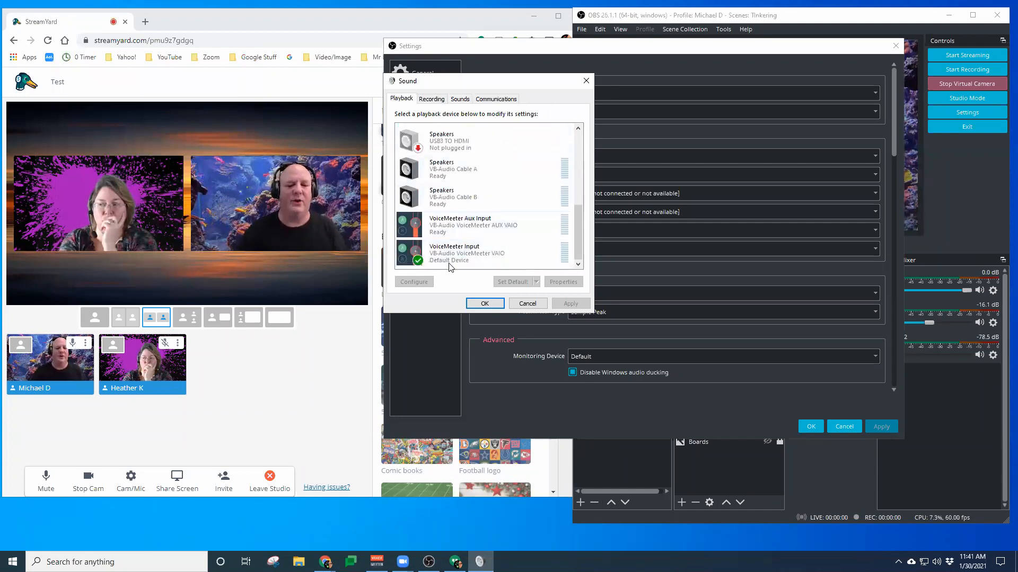
# Review the recording devices listed in the Sound dialog, including the VoiceMeeter outputs
pyautogui.click(430, 100)
pyautogui.scroll(-8, 477, 199)
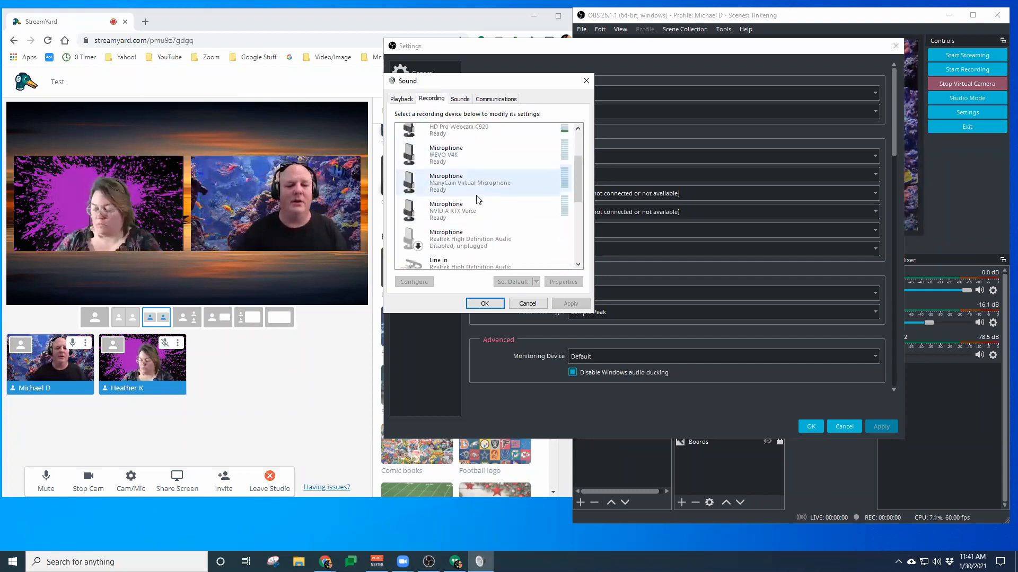
pyautogui.scroll(-3, 479, 200)
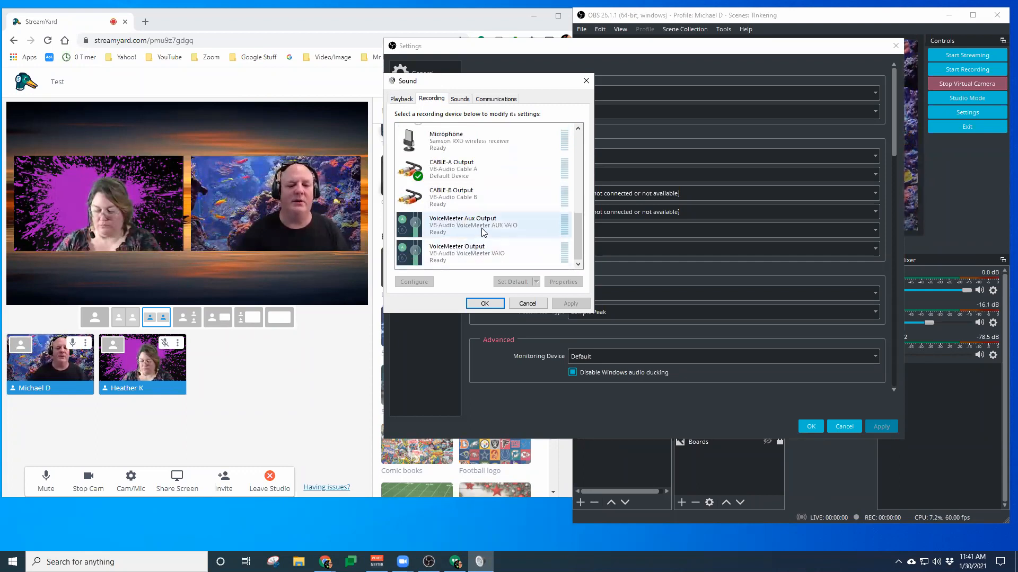
pyautogui.scroll(1, 474, 229)
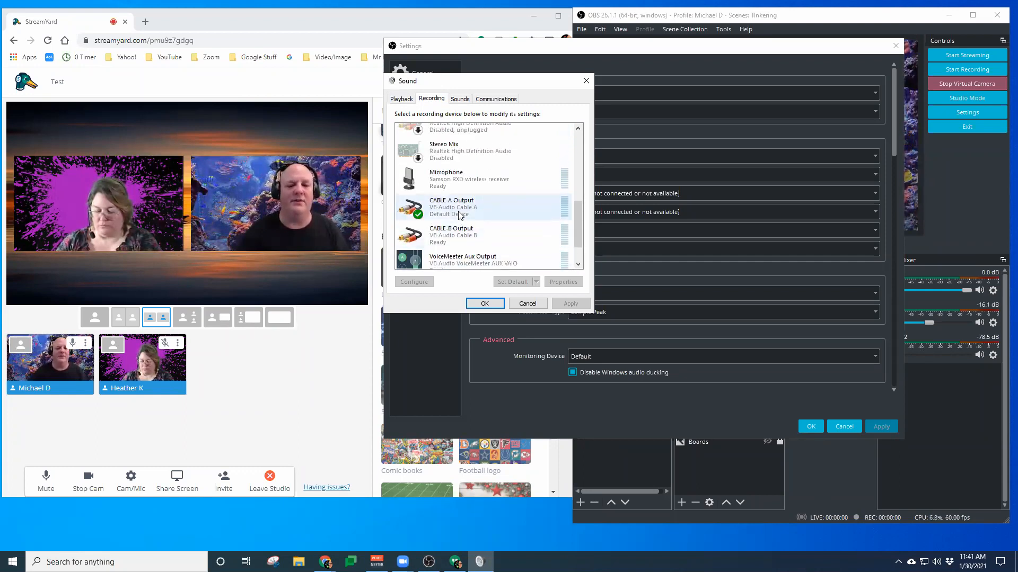
pyautogui.scroll(-1, 465, 212)
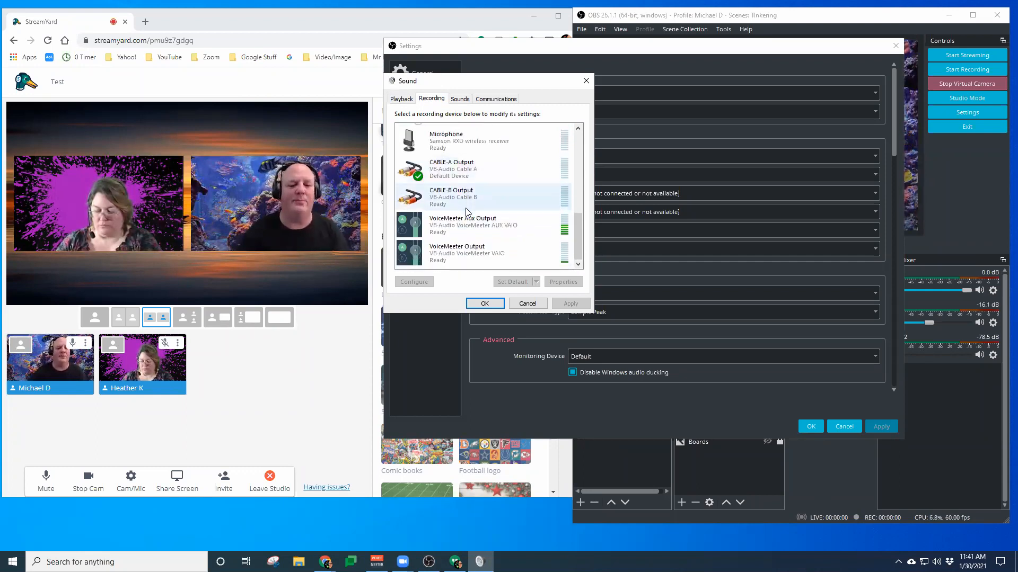
pyautogui.click(456, 233)
pyautogui.click(460, 257)
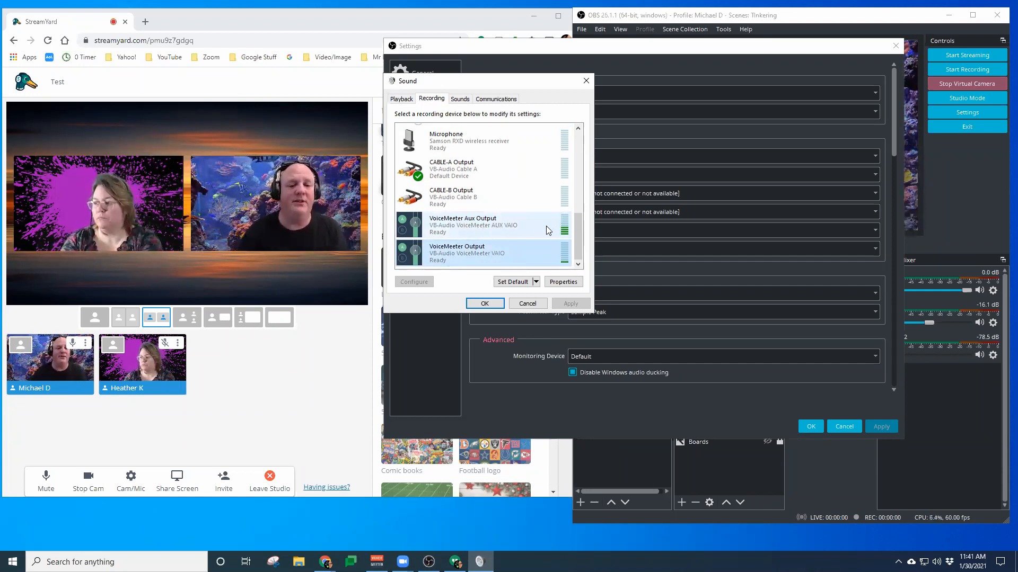
pyautogui.moveTo(577, 235); pyautogui.dragTo(577, 147)
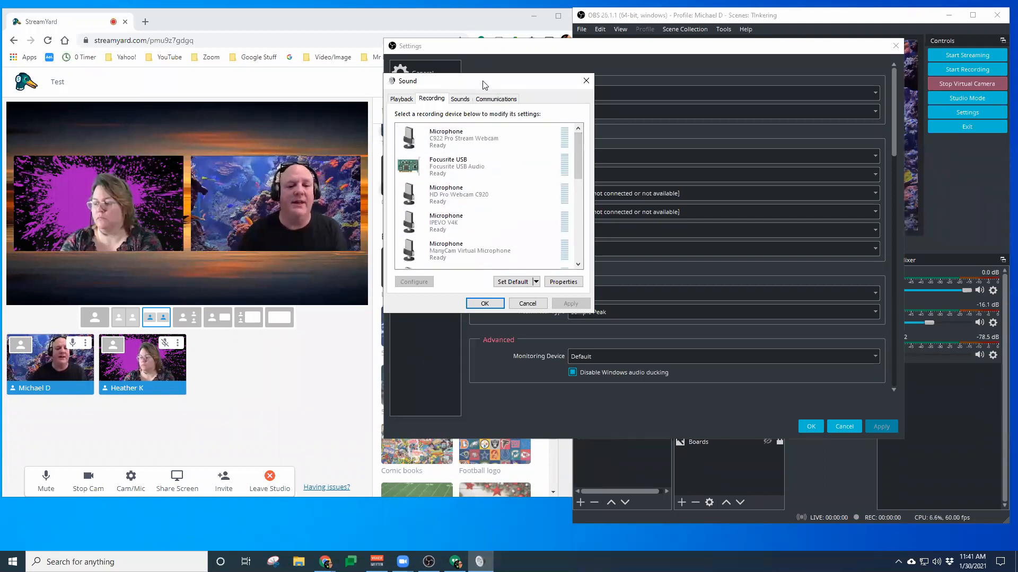
pyautogui.moveTo(487, 80); pyautogui.dragTo(385, 125)
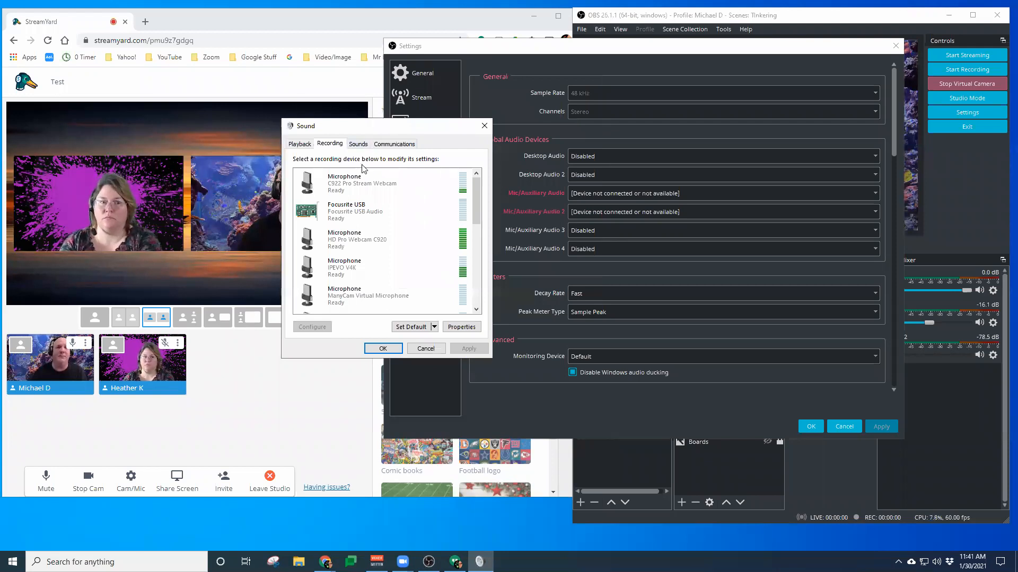
# Close the Sound dialog and the OBS Settings window without applying changes
pyautogui.click(422, 351)
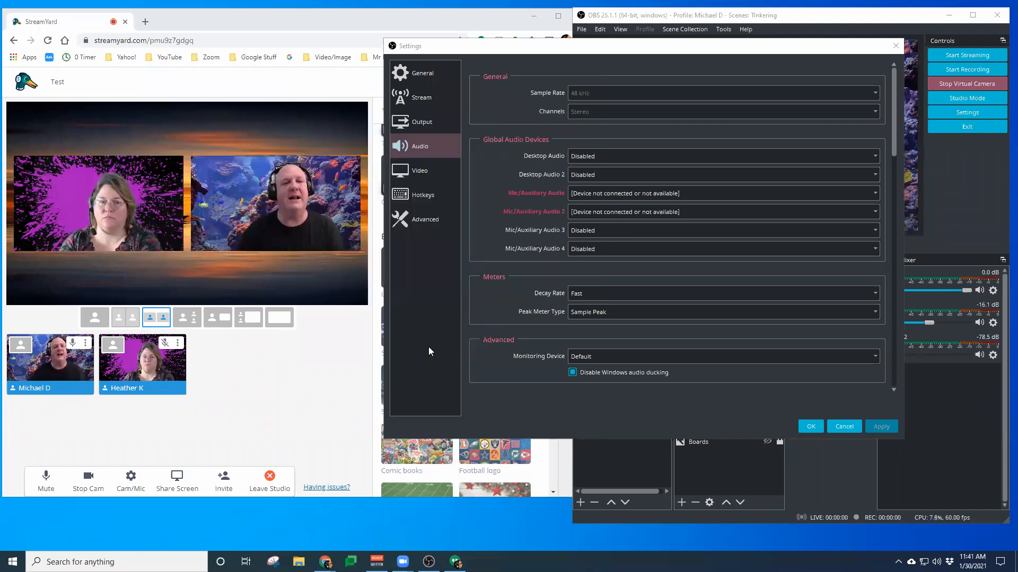
pyautogui.click(843, 427)
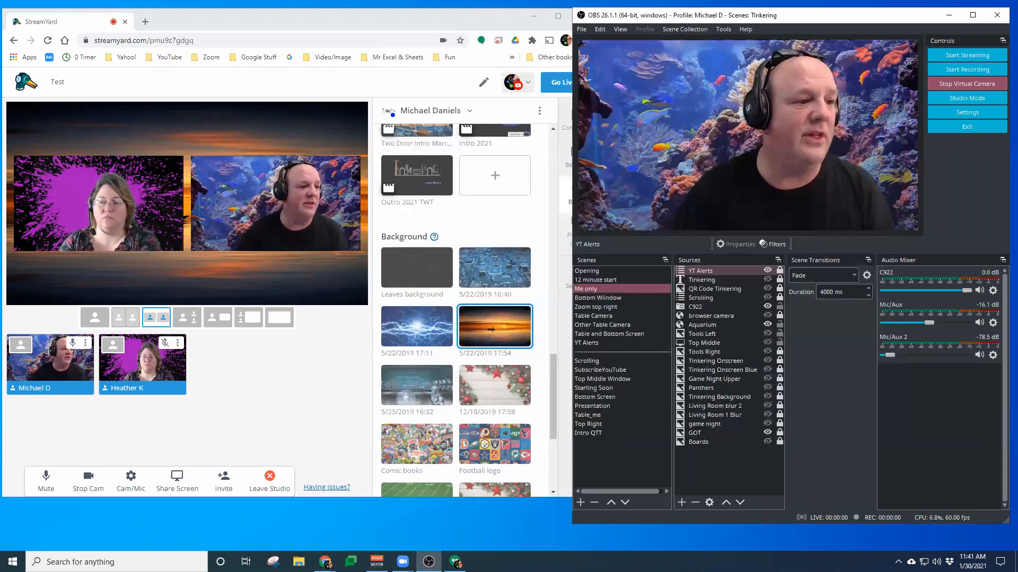
# Bring the Zoom meeting and VoiceMeeter windows onto this screen and review Zoom's microphone and speaker selections
pyautogui.moveTo(0, 100); pyautogui.dragTo(503, 89)
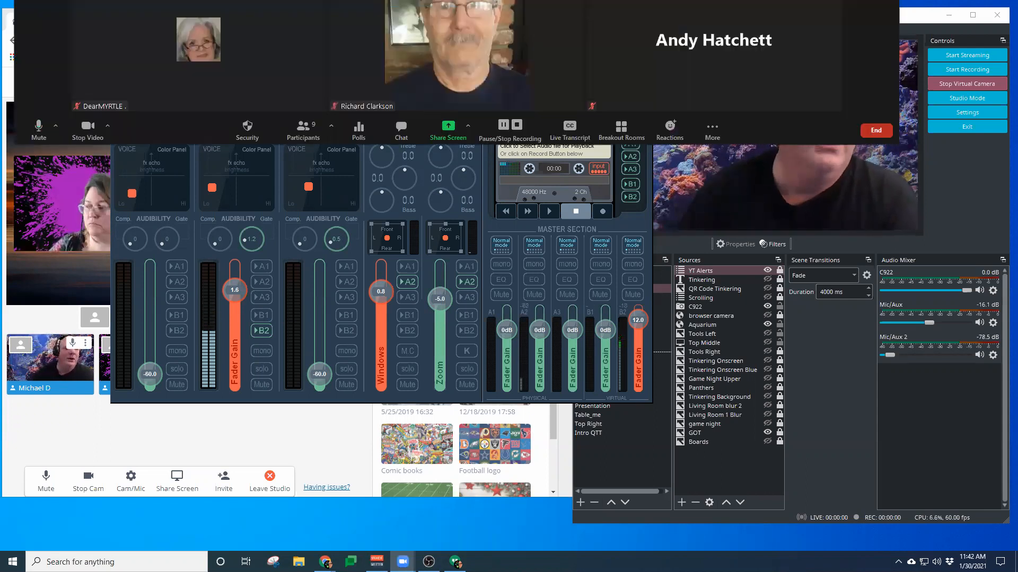
pyautogui.click(58, 131)
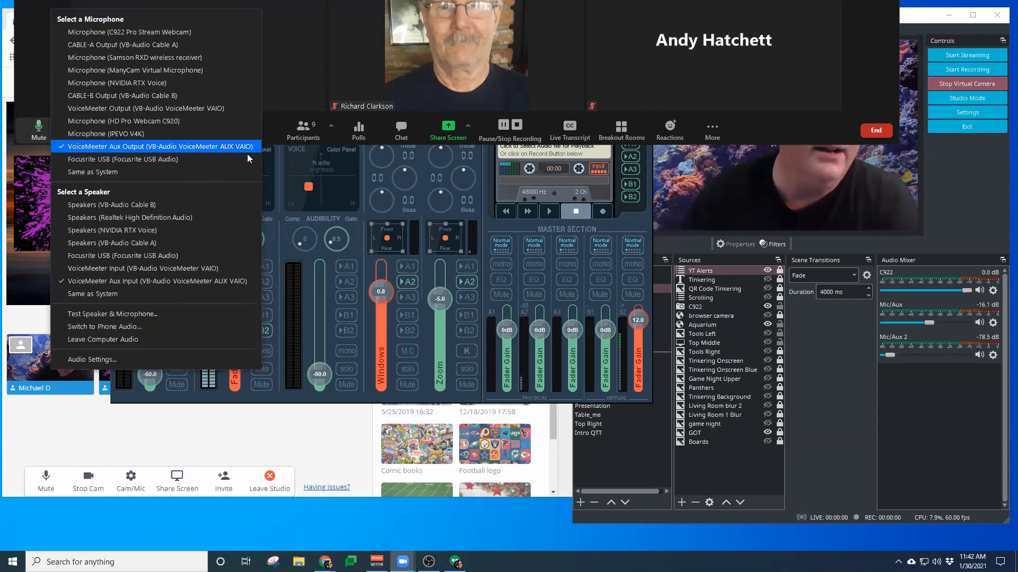
pyautogui.click(776, 140)
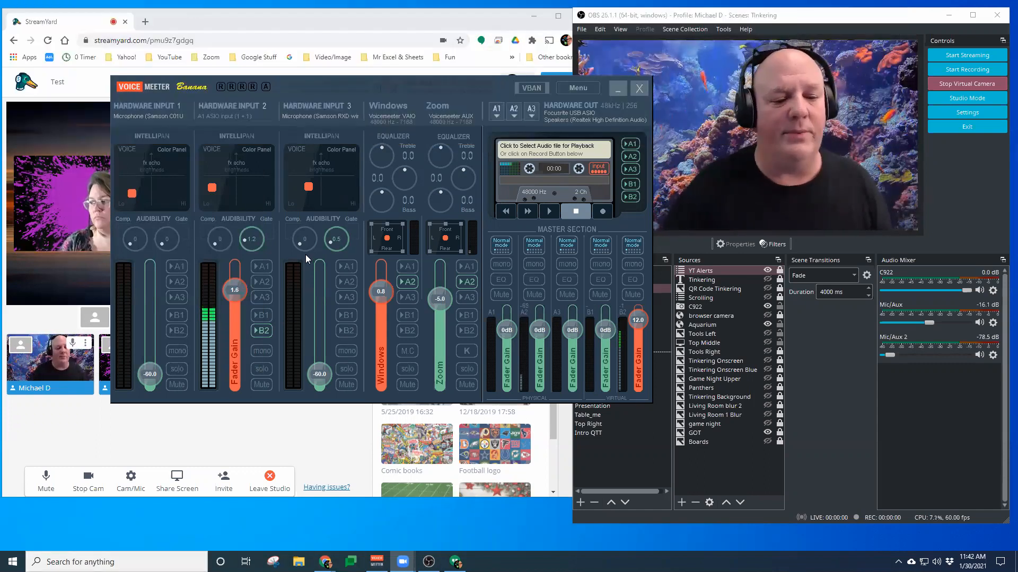
# Route VoiceMeeter's Hardware Input 2 to both the B1 and B2 virtual outputs
pyautogui.click(263, 315)
pyautogui.click(262, 330)
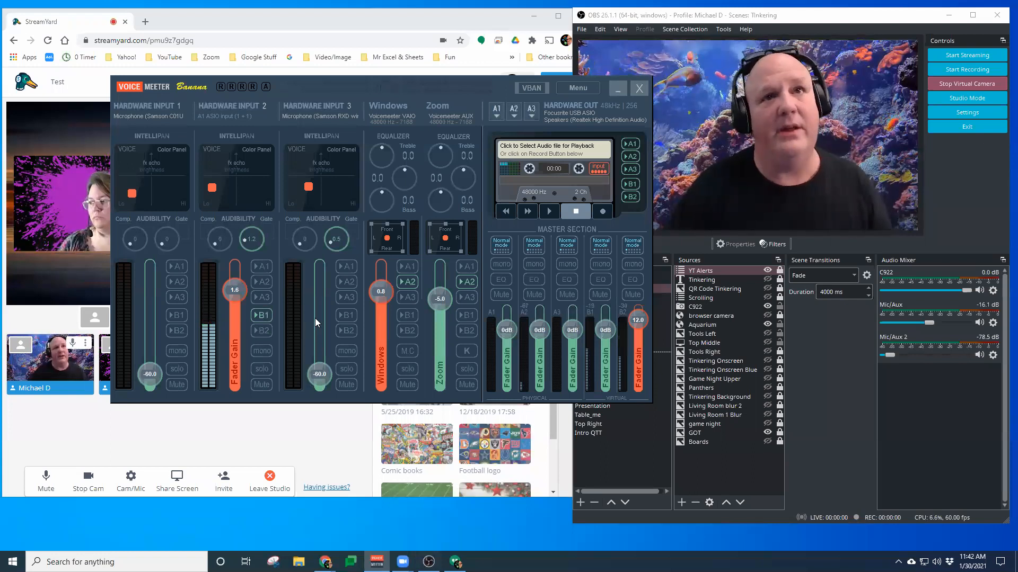
pyautogui.click(263, 330)
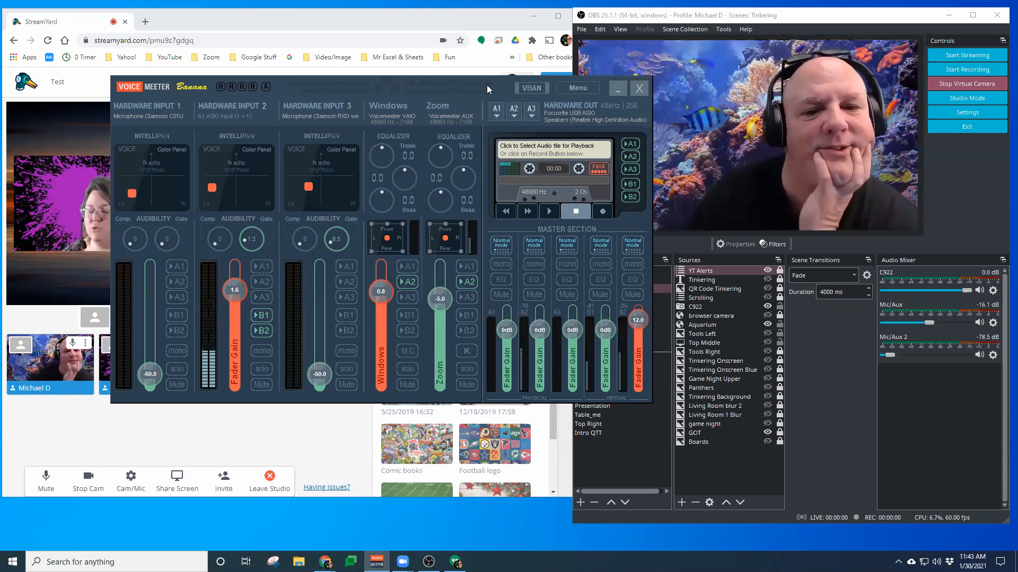
# Move VoiceMeeter off this screen and reposition the OBS and StreamYard browser windows so neither overlaps
pyautogui.moveTo(486, 87); pyautogui.dragTo(0, 20)
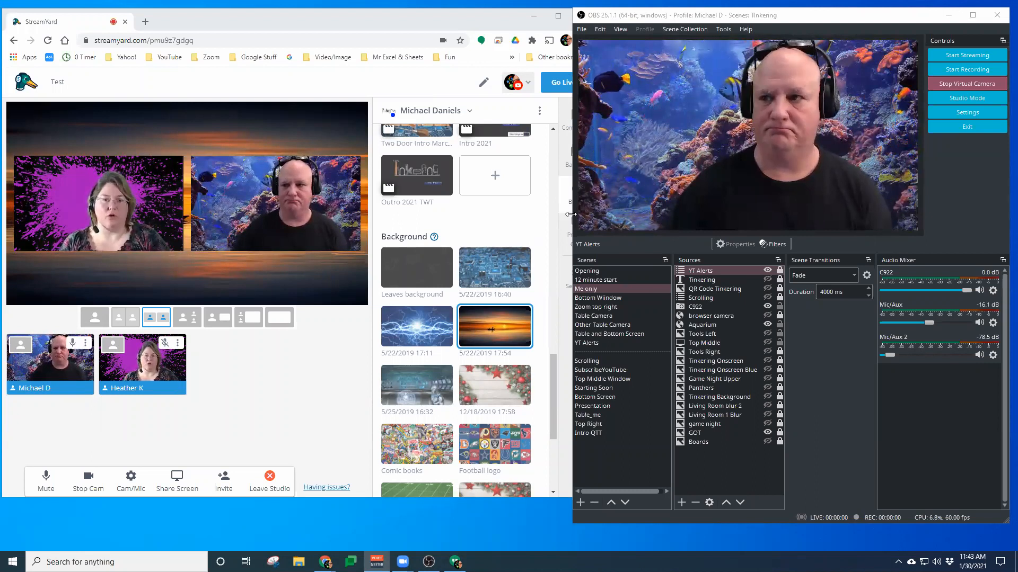
pyautogui.moveTo(571, 214); pyautogui.dragTo(639, 214)
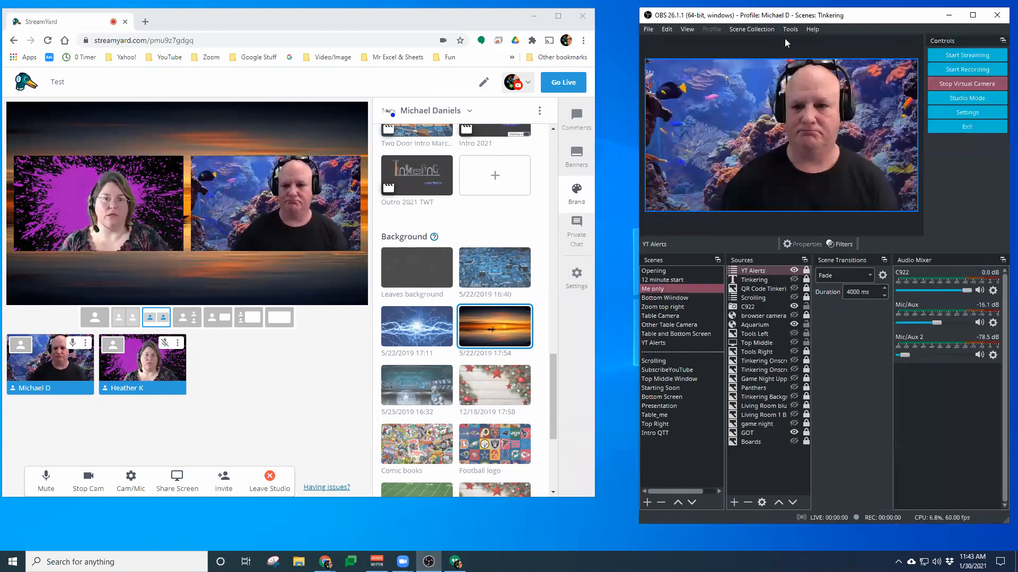
pyautogui.click(439, 21)
pyautogui.moveTo(439, 21); pyautogui.dragTo(444, 25)
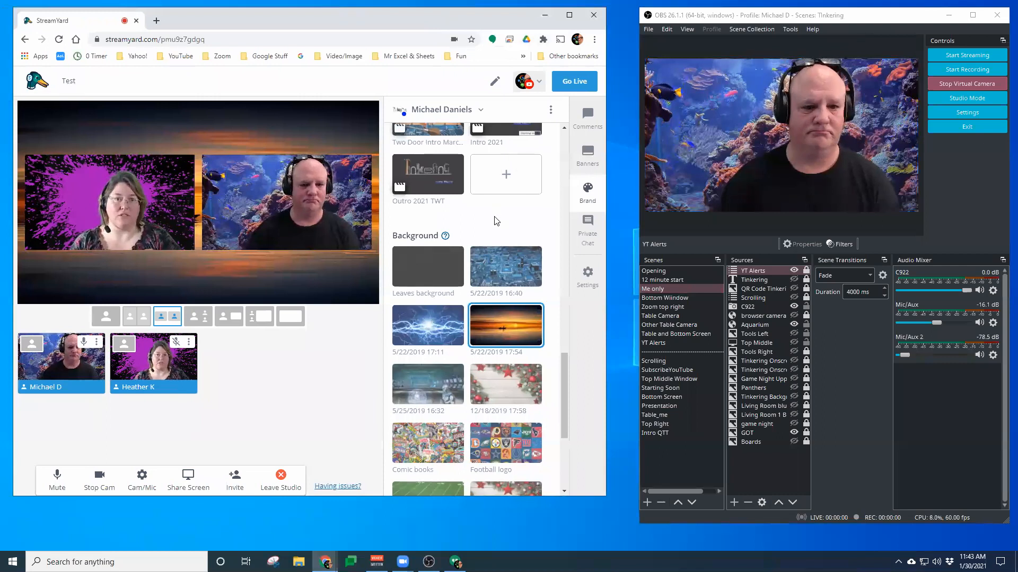
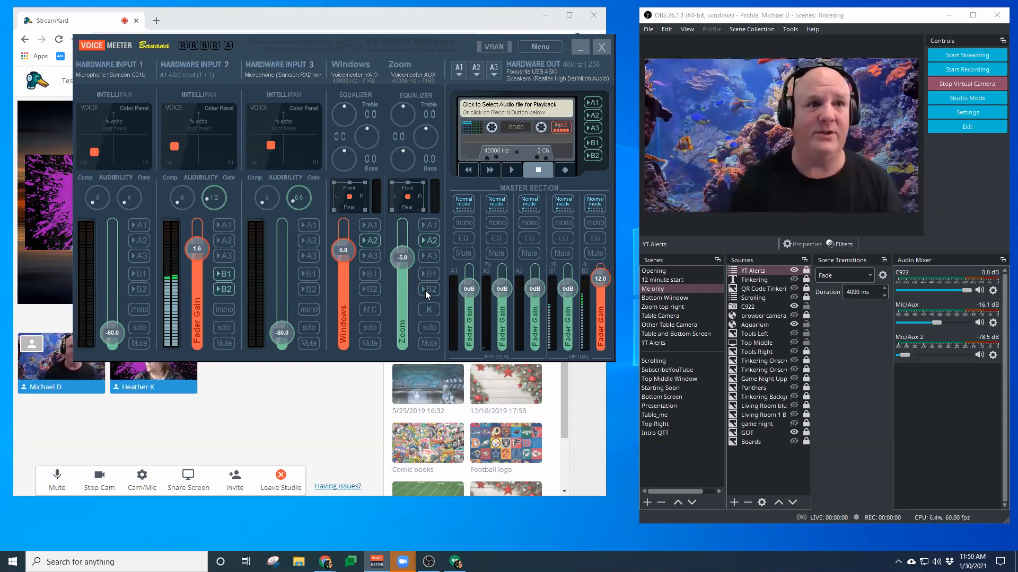
# Bring StreamYard to the front and review its camera, microphone and speaker settings, keeping VoiceMeeter Output and VoiceMeeter Input
pyautogui.click(327, 17)
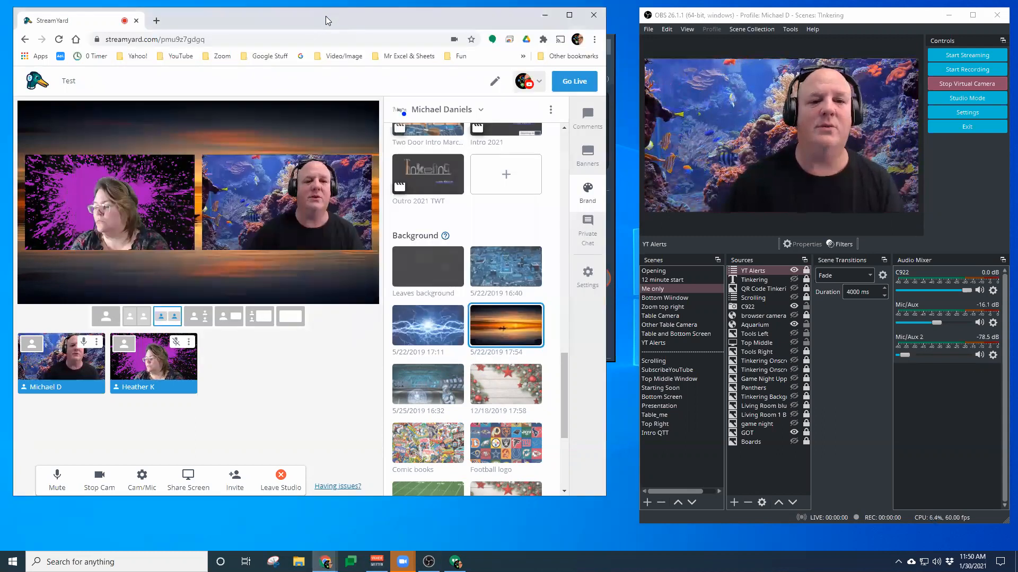
pyautogui.moveTo(325, 16); pyautogui.dragTo(340, 24)
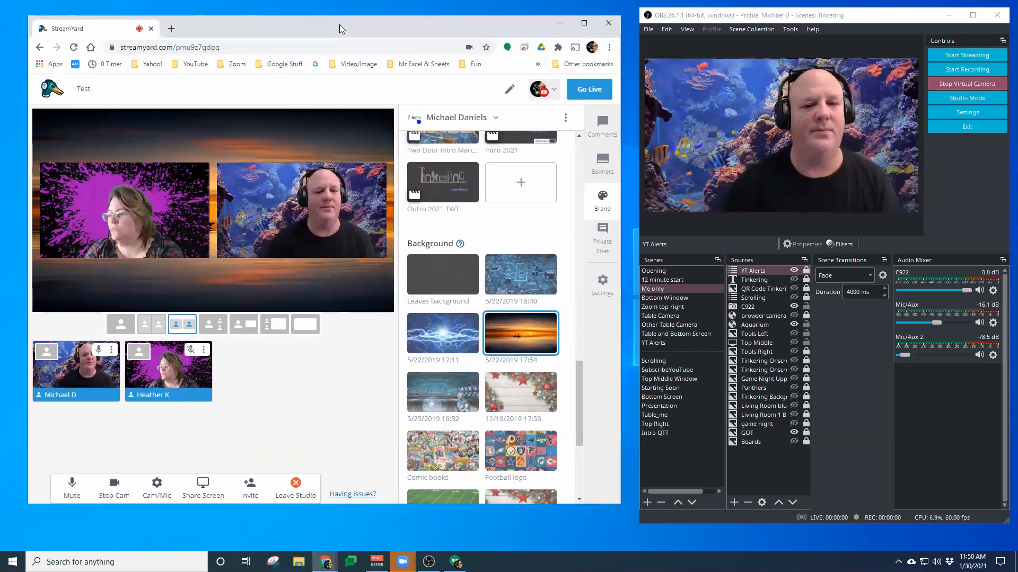
pyautogui.click(158, 487)
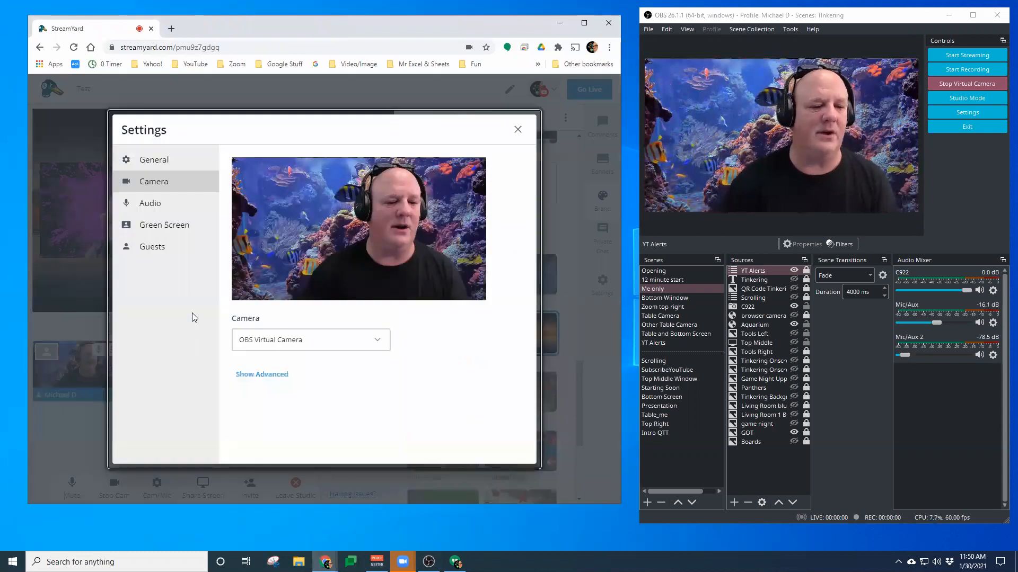
pyautogui.click(156, 211)
pyautogui.click(309, 185)
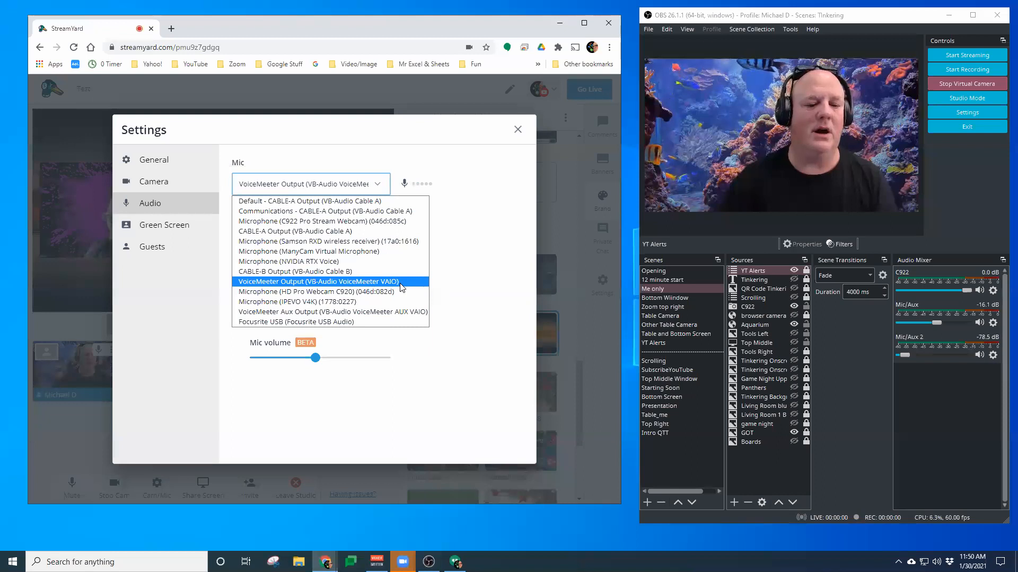
pyautogui.click(448, 280)
pyautogui.click(339, 235)
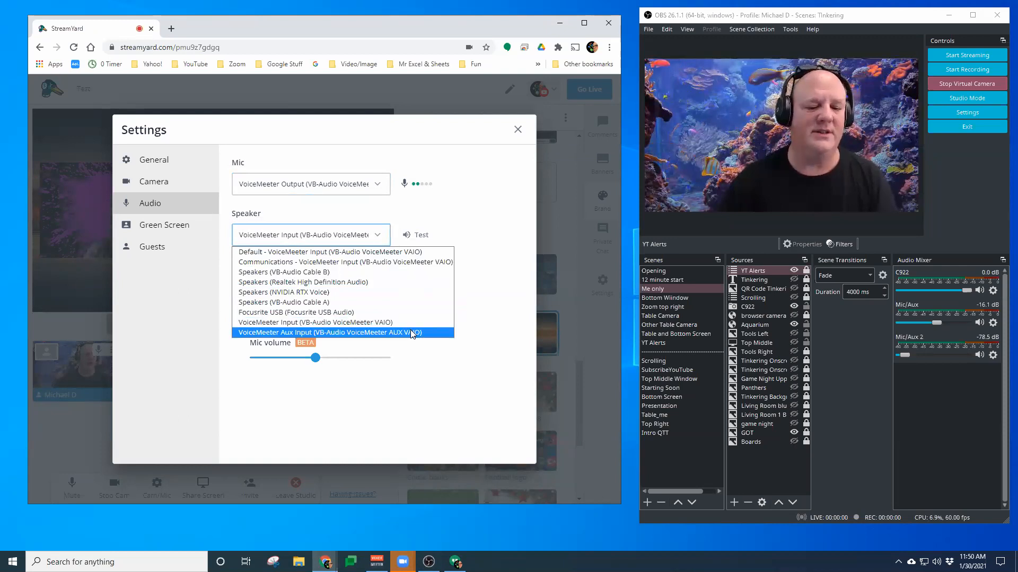
pyautogui.click(399, 322)
pyautogui.click(343, 191)
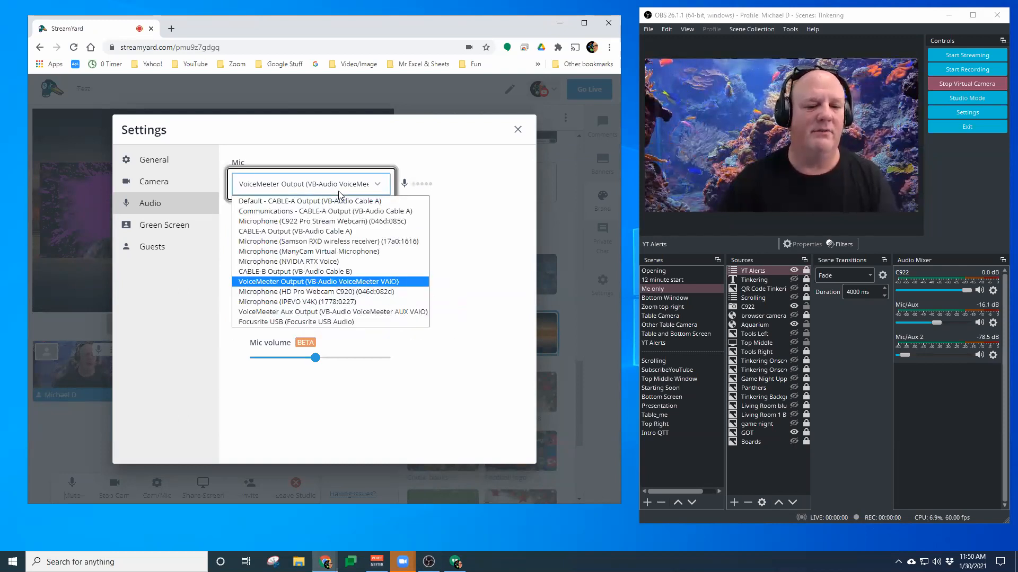
pyautogui.click(339, 281)
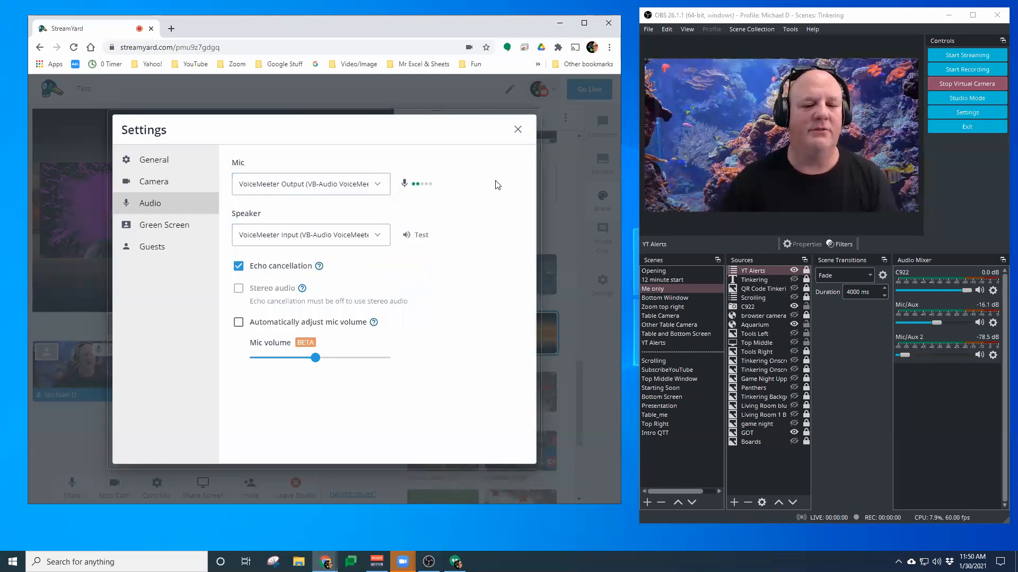
pyautogui.click(518, 130)
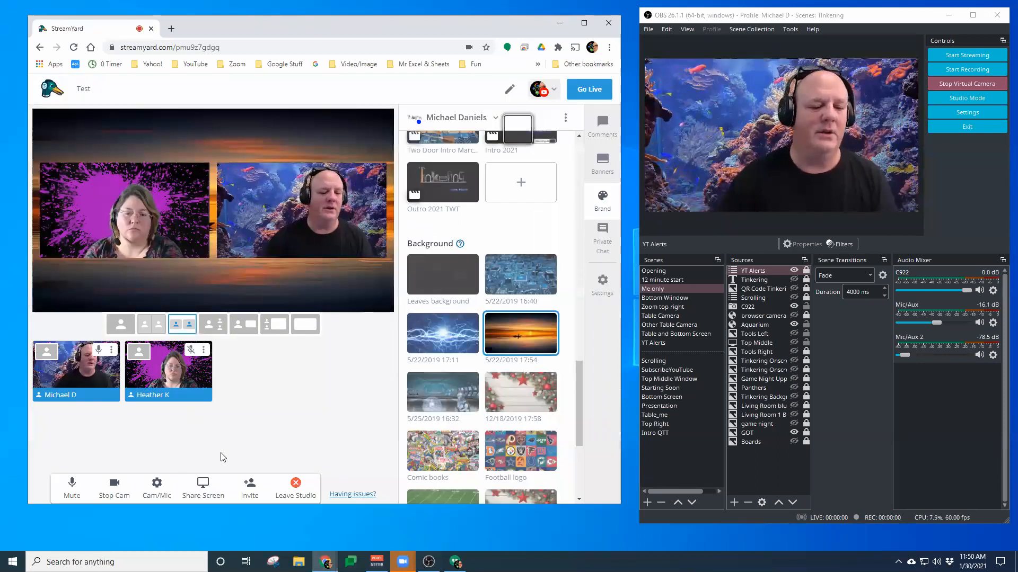
# Bring VoiceMeeter onto this screen and check the B-bus routing of Hardware Input 2 and the Zoom strip
pyautogui.moveTo(399, 34); pyautogui.dragTo(580, 34)
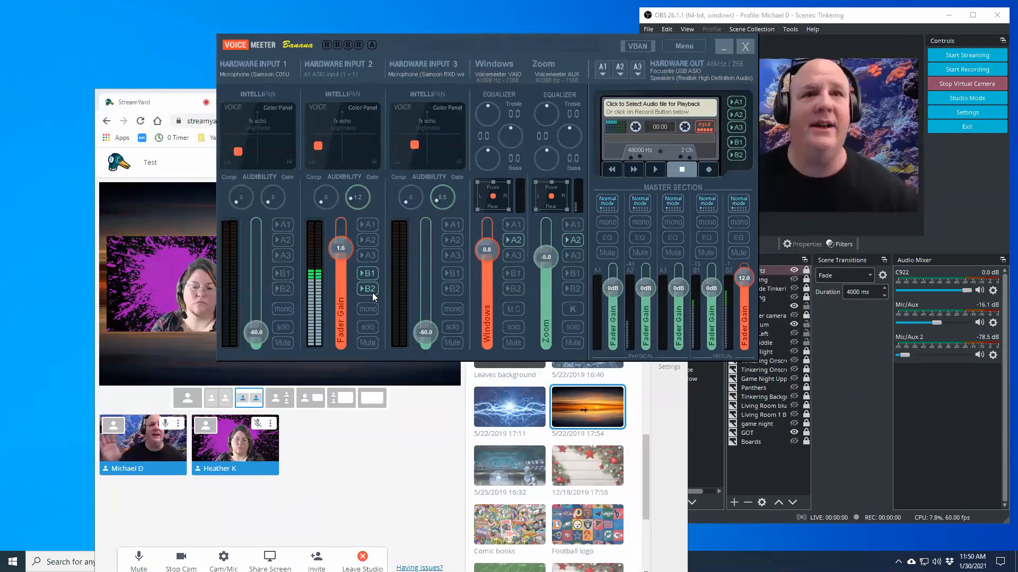
pyautogui.click(372, 293)
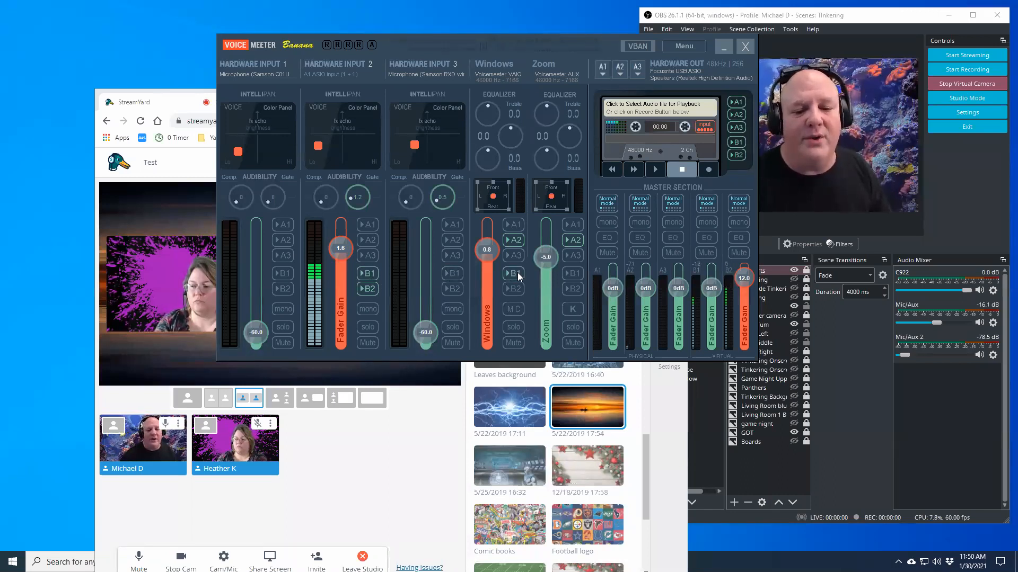
pyautogui.click(575, 274)
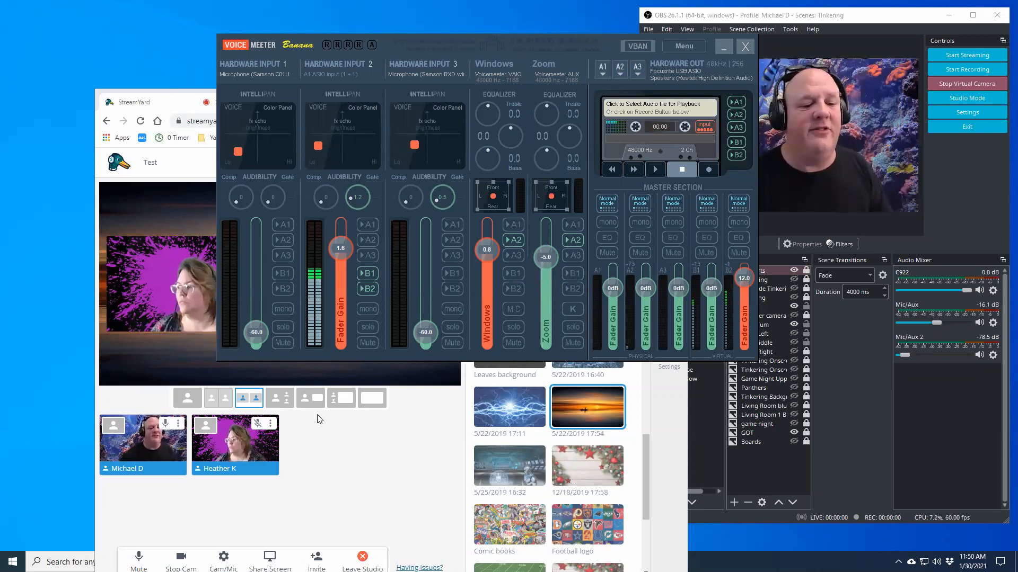
# Move VoiceMeeter off this screen and reposition and enlarge the StreamYard window, scrolled to its brand settings
pyautogui.click(337, 436)
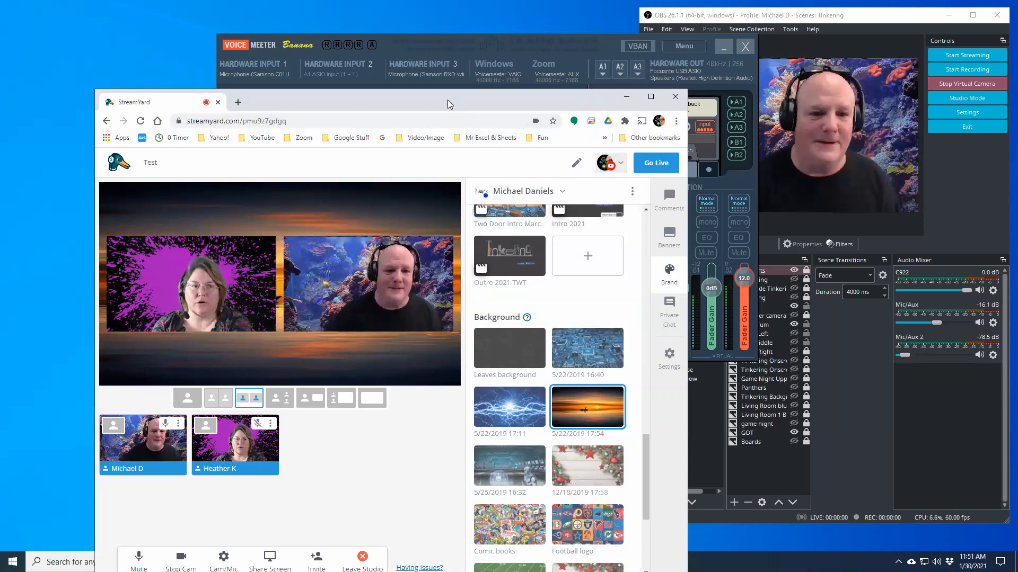
pyautogui.moveTo(448, 104); pyautogui.dragTo(418, 118)
pyautogui.moveTo(94, 57); pyautogui.dragTo(0, 63)
pyautogui.click(400, 109)
pyautogui.moveTo(368, 39); pyautogui.dragTo(388, 20)
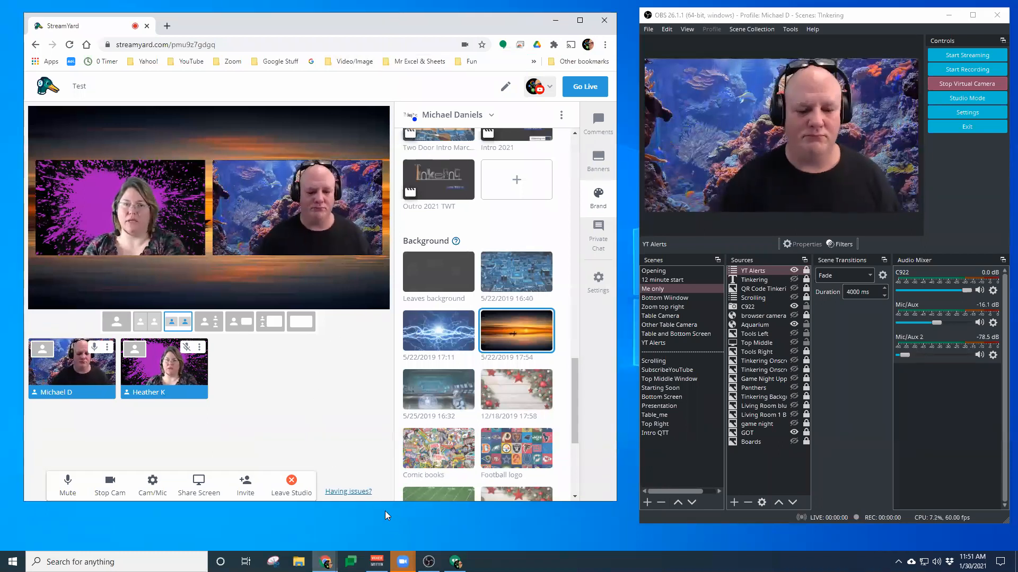
pyautogui.moveTo(388, 502); pyautogui.dragTo(388, 520)
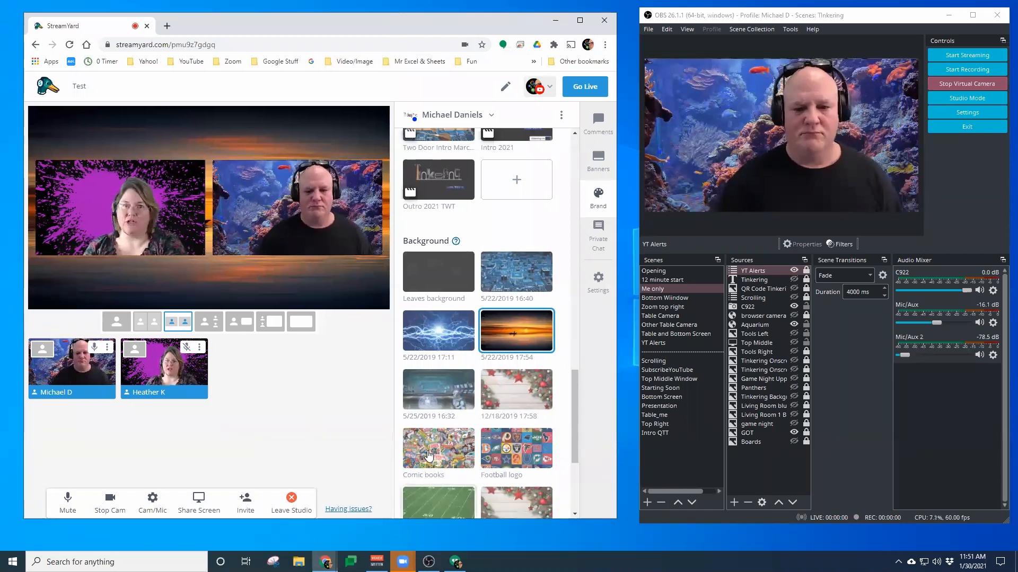
pyautogui.scroll(10, 408, 430)
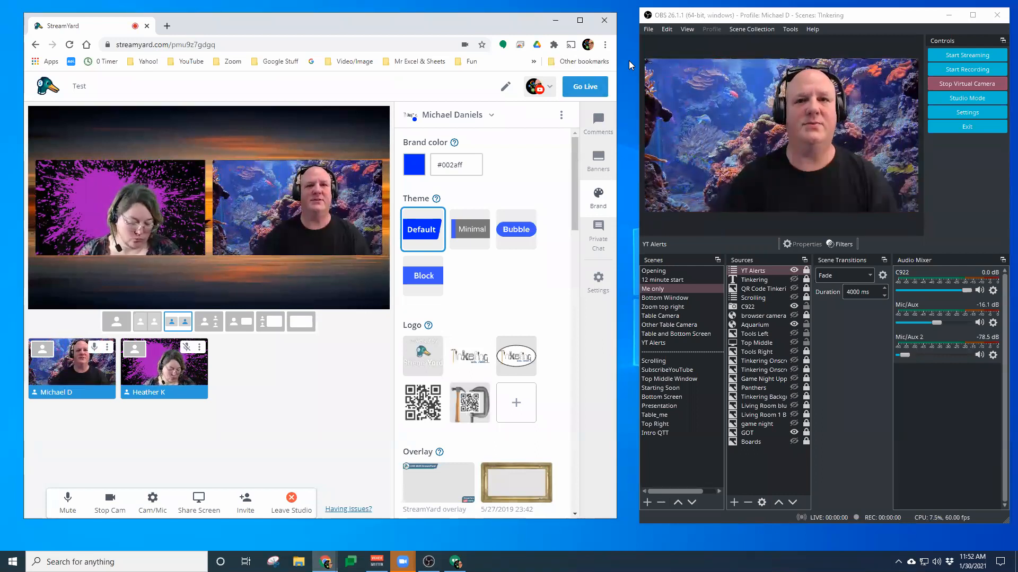
# Open OBS Settings to review the global audio devices, then cancel without changes
pyautogui.click(646, 29)
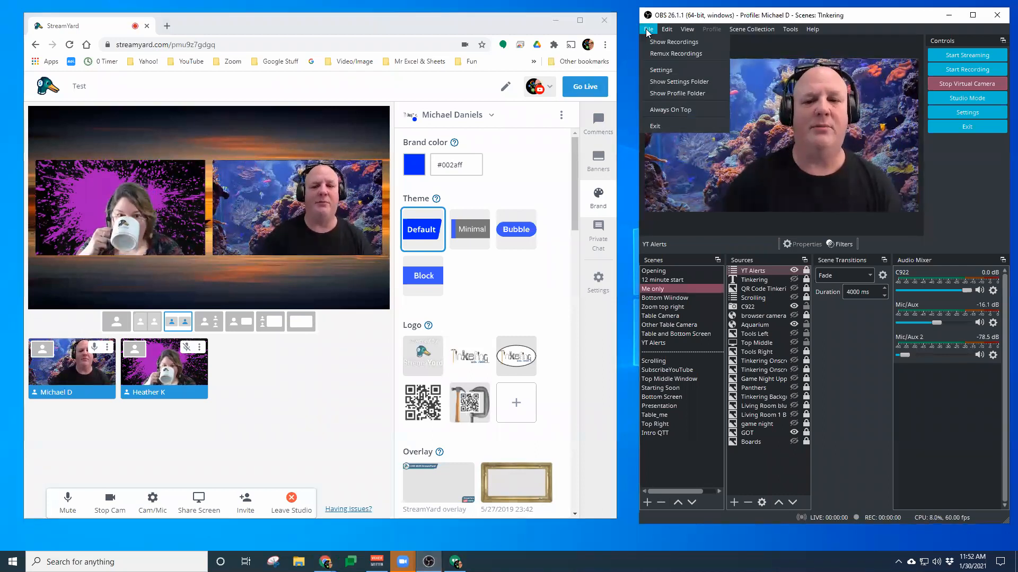
pyautogui.click(653, 69)
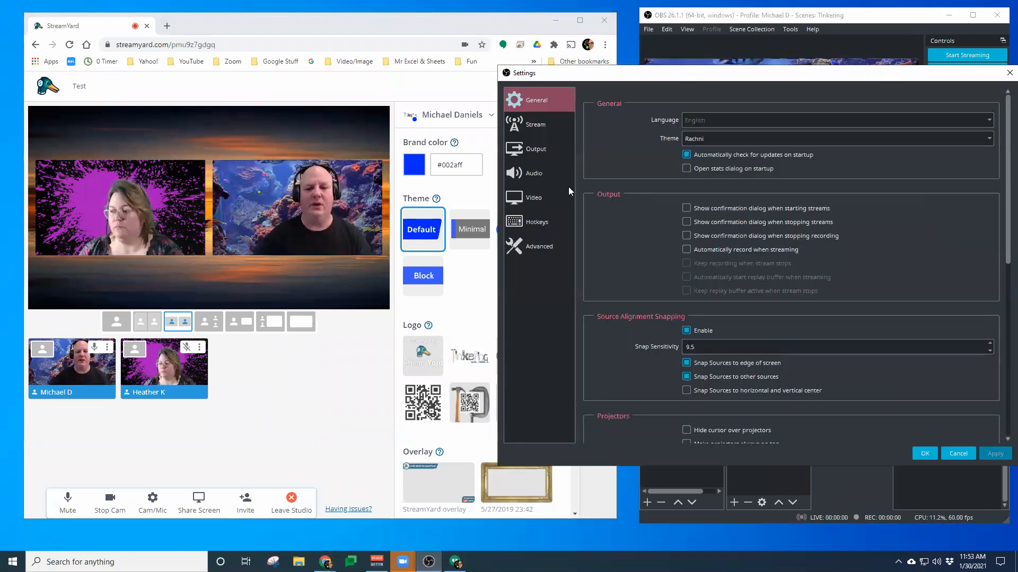
pyautogui.click(558, 173)
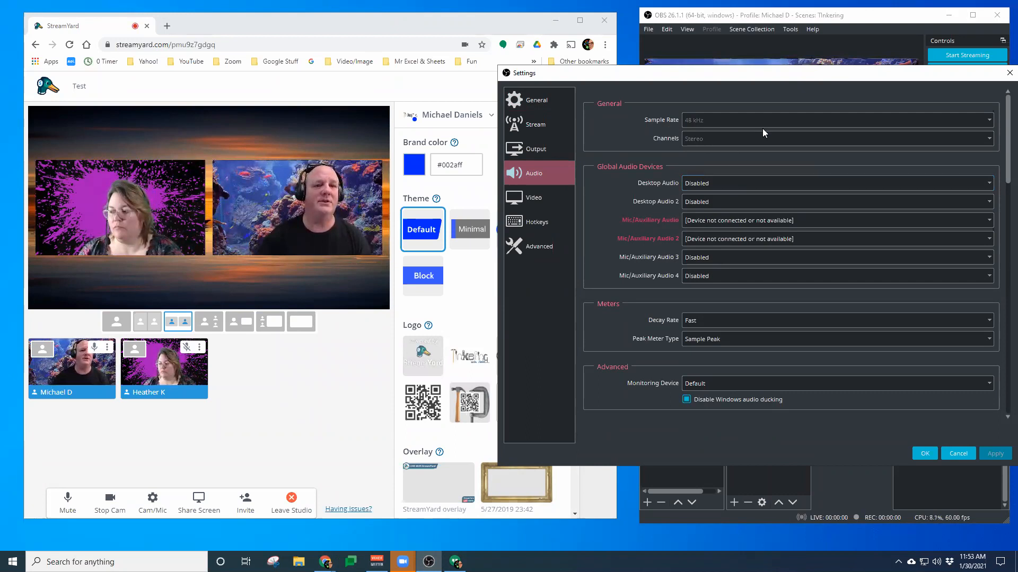
pyautogui.click(963, 456)
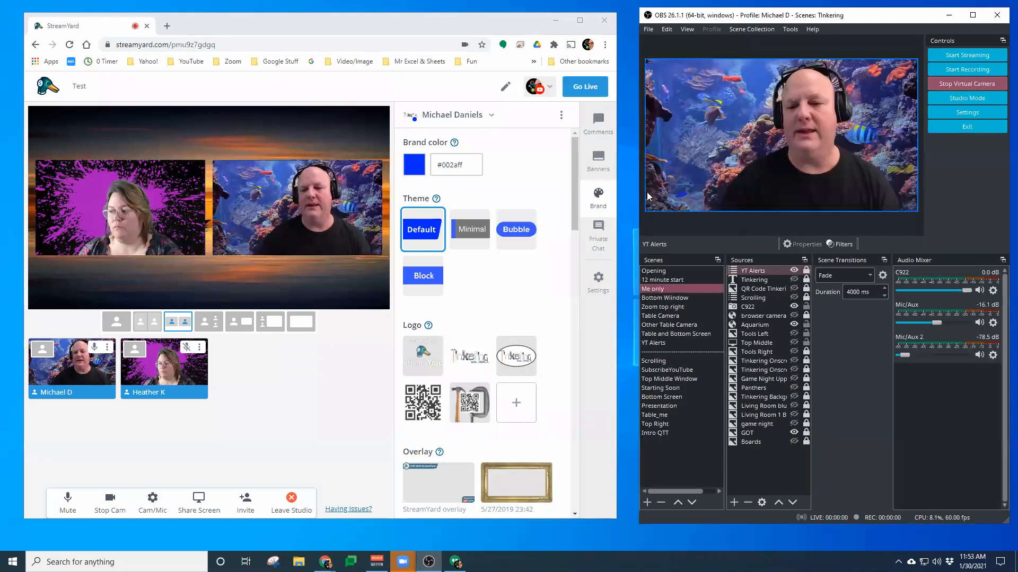
# Switch OBS through several scenes, ending on the 12 minute start scene
pyautogui.click(700, 316)
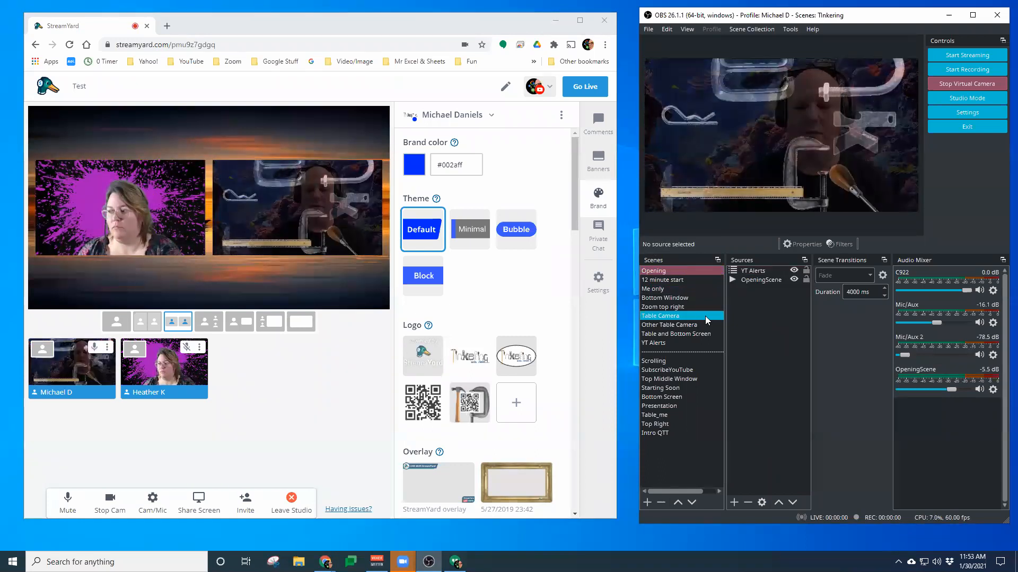
pyautogui.click(691, 309)
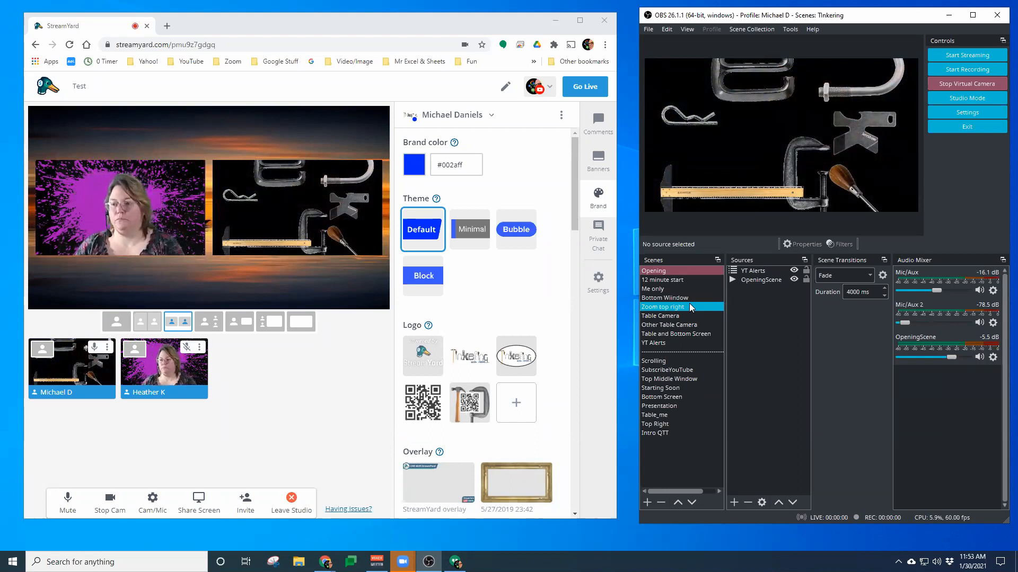
pyautogui.click(701, 286)
pyautogui.click(697, 280)
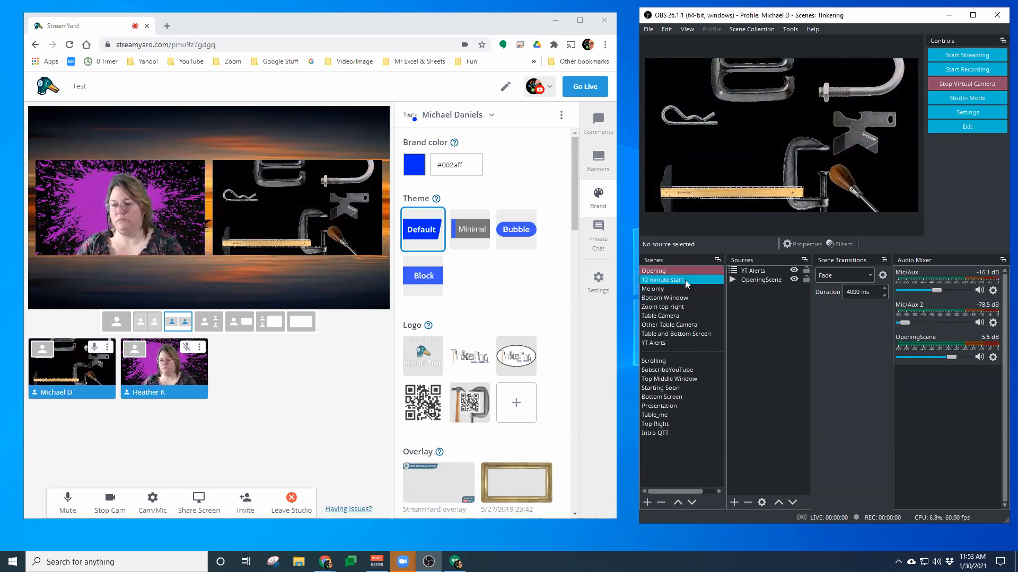
pyautogui.click(689, 289)
pyautogui.click(689, 296)
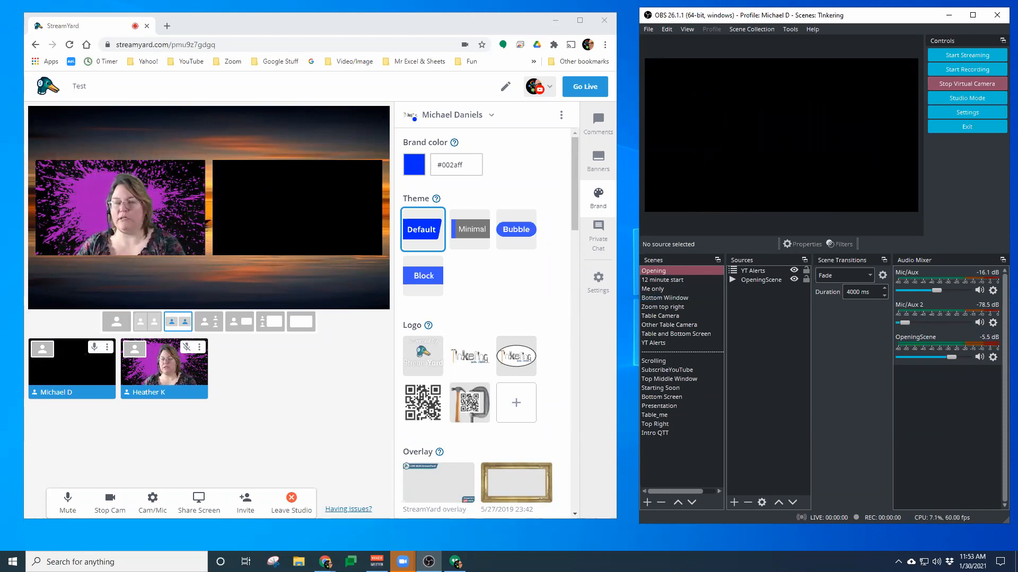
pyautogui.click(668, 280)
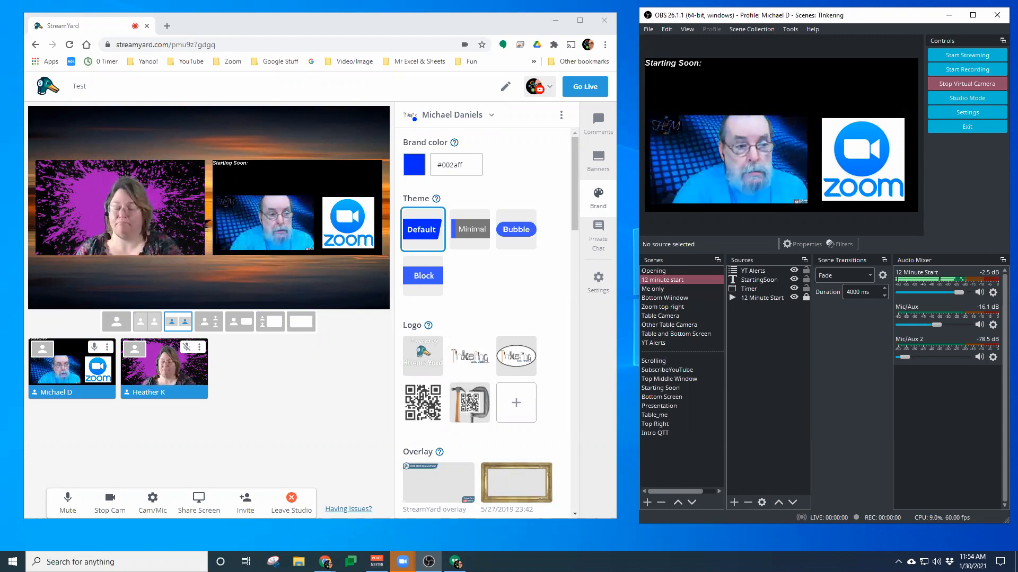
# Bring VoiceMeeter onto this screen, minimize it, and switch OBS back to the Me only scene
pyautogui.moveTo(0, 114); pyautogui.dragTo(334, 116)
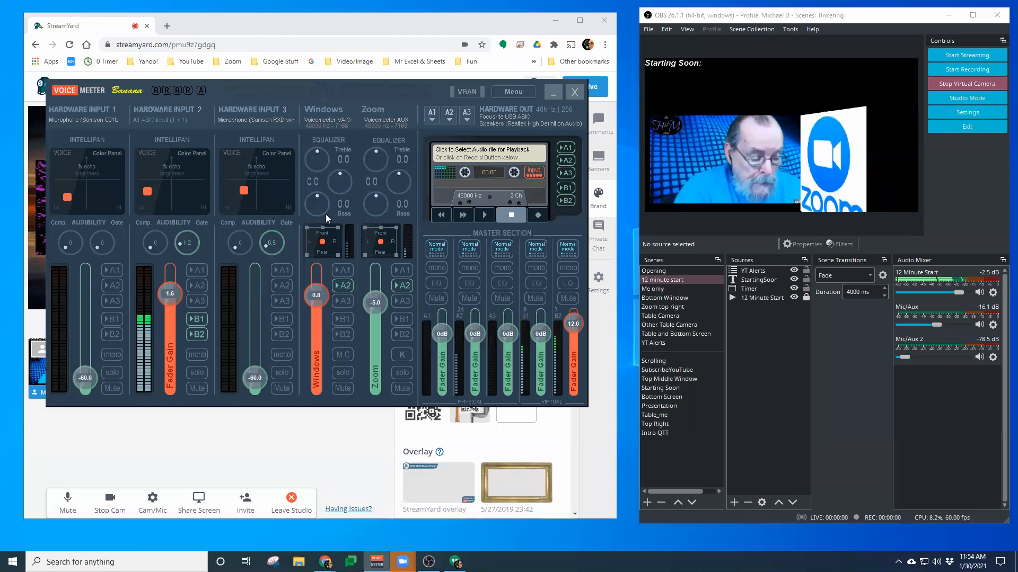
pyautogui.moveTo(434, 92); pyautogui.dragTo(0, 65)
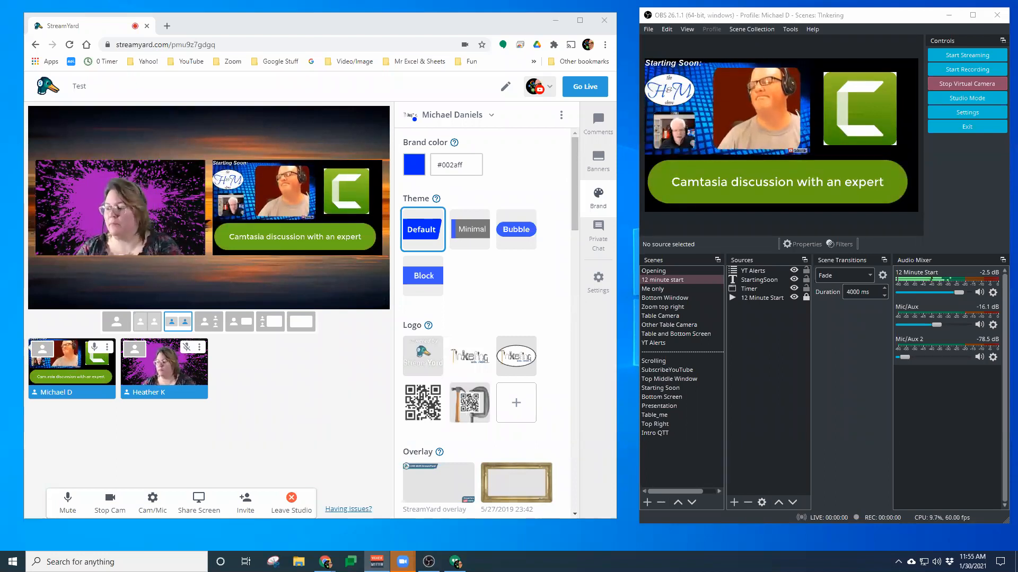
pyautogui.moveTo(0, 72); pyautogui.dragTo(297, 53)
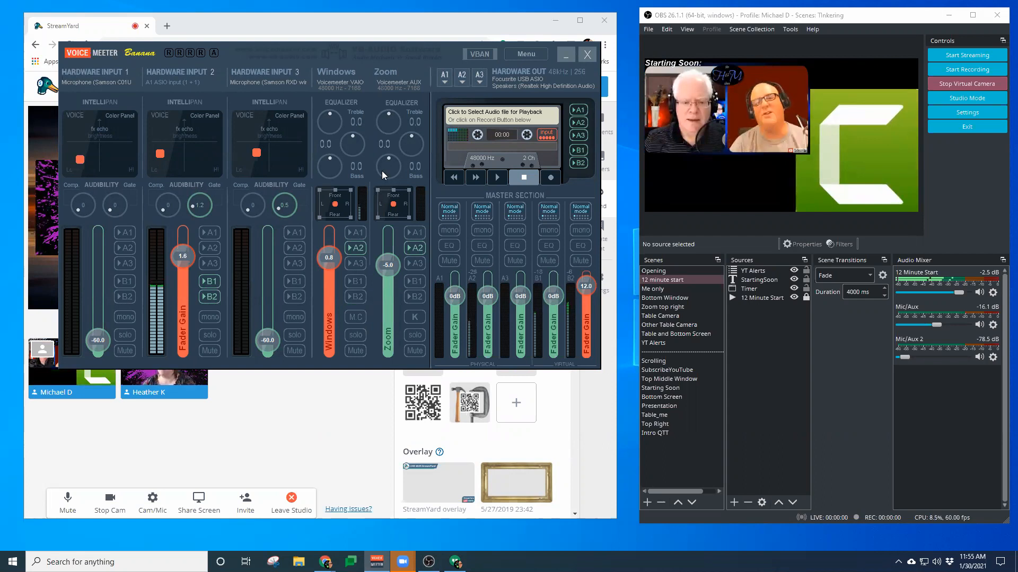
pyautogui.click(566, 54)
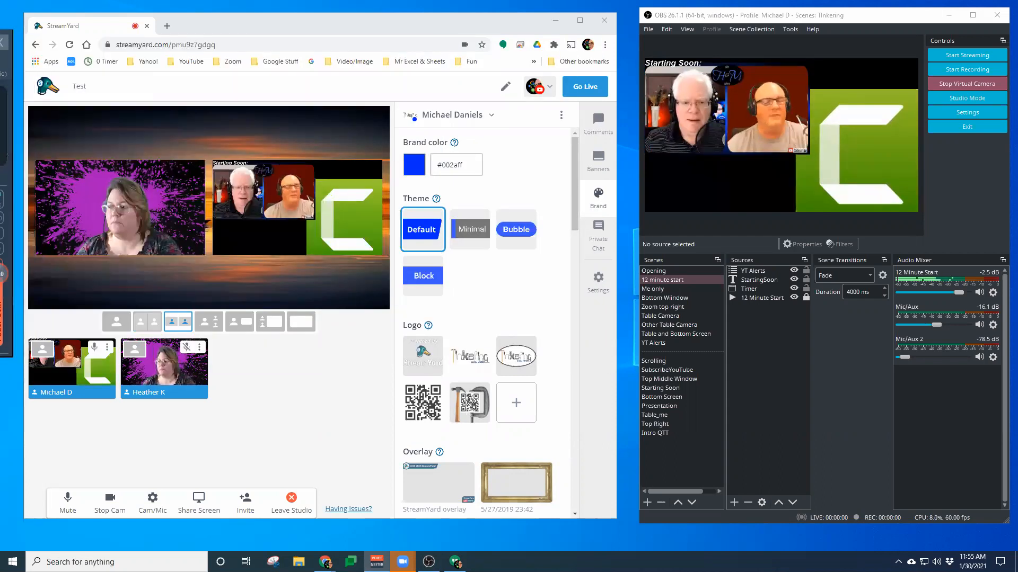
pyautogui.click(688, 288)
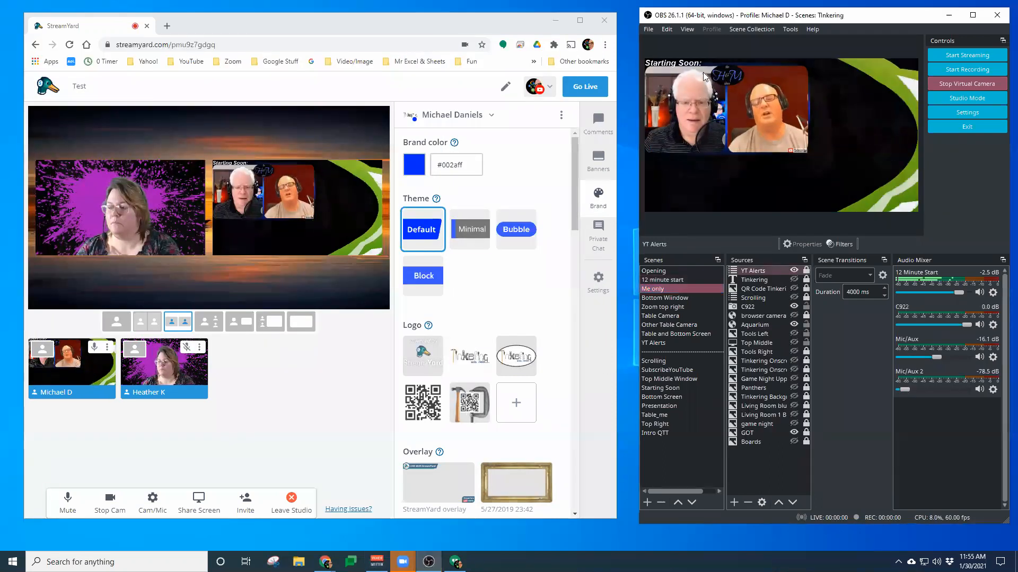
# Reopen OBS audio settings and inspect the Desktop Audio and Mic/Auxiliary Audio device lists, then cancel
pyautogui.click(649, 30)
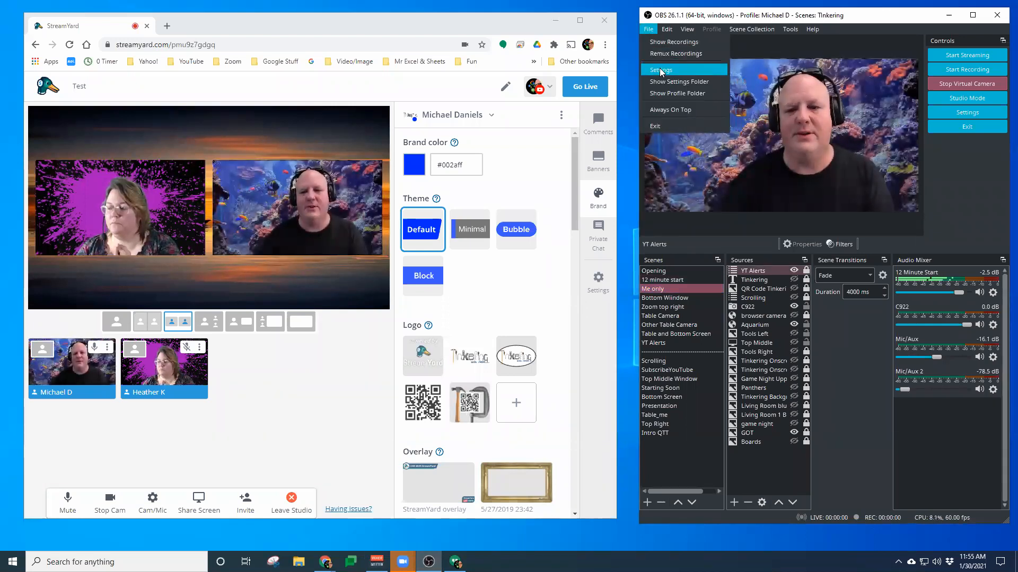
pyautogui.click(661, 71)
pyautogui.click(540, 173)
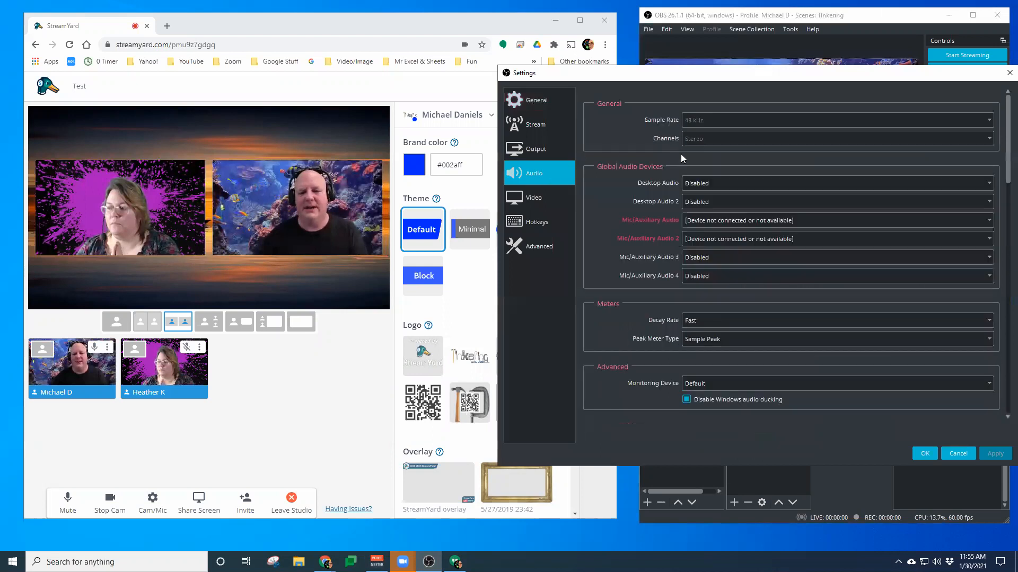
pyautogui.click(717, 183)
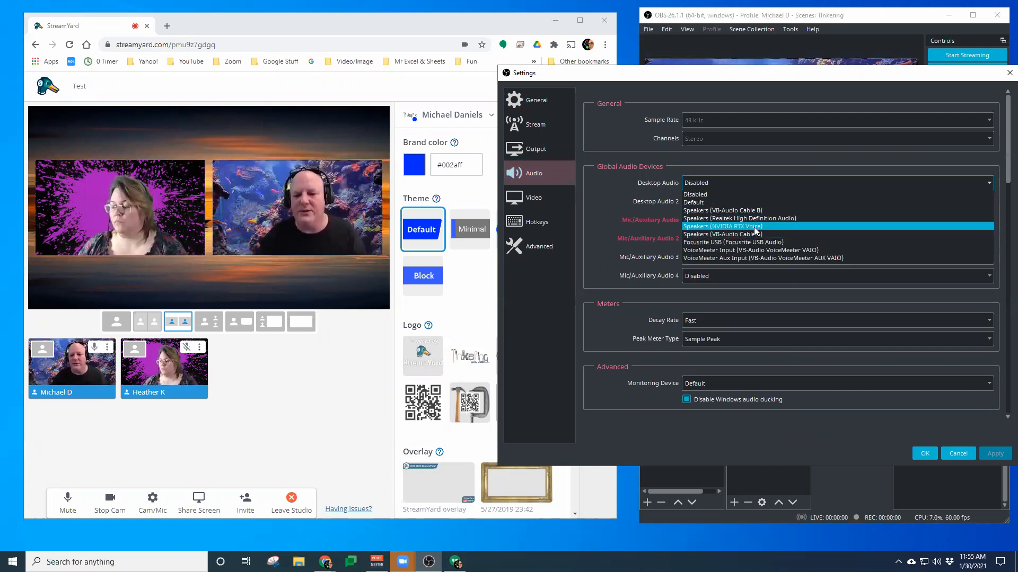
pyautogui.click(641, 176)
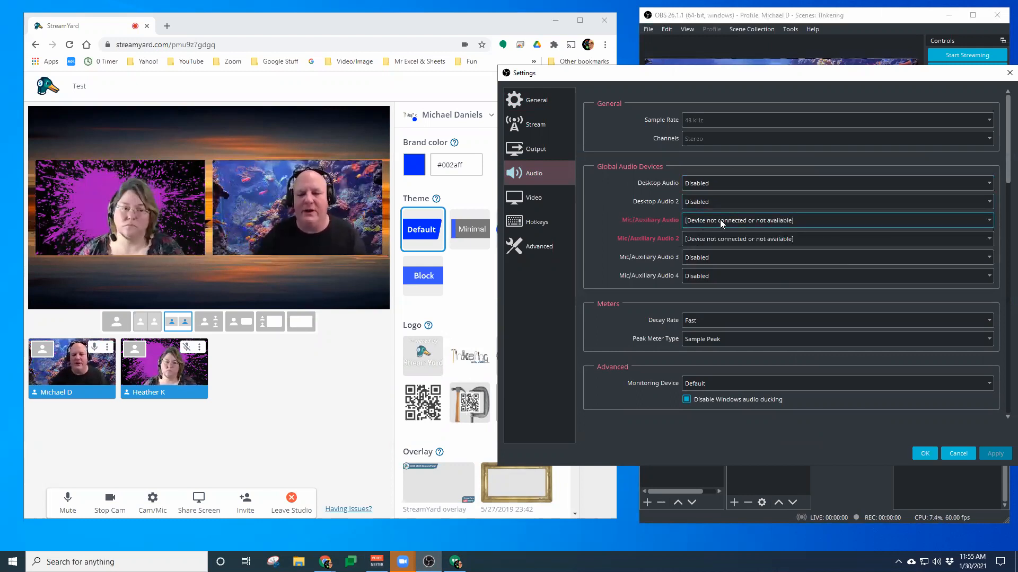
pyautogui.click(720, 220)
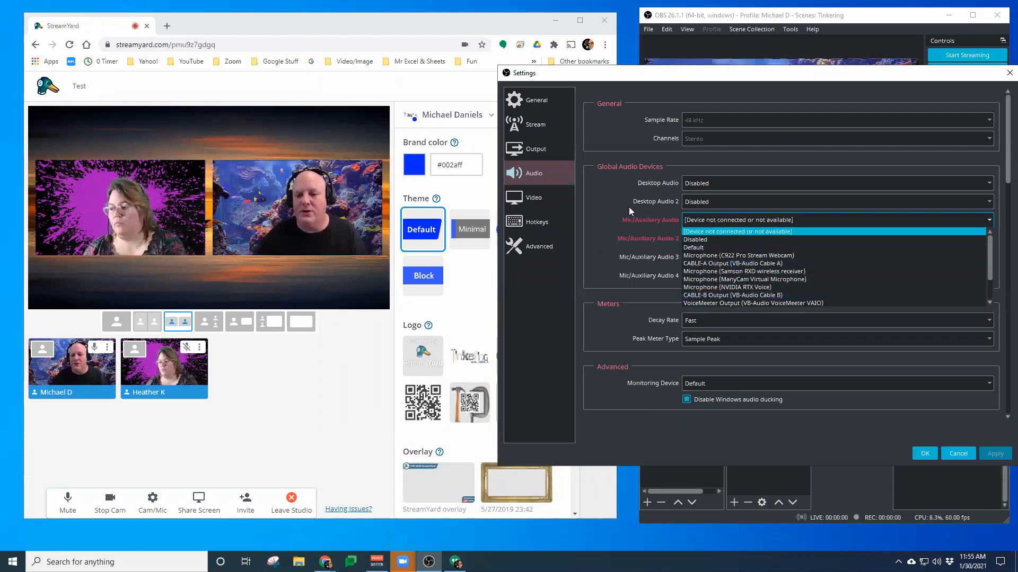
pyautogui.click(609, 205)
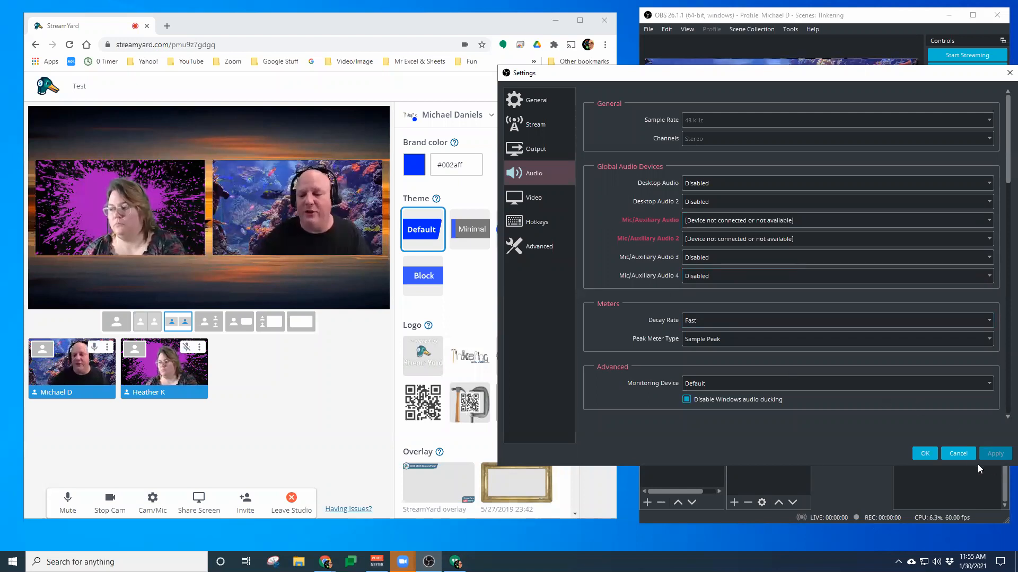
pyautogui.click(958, 453)
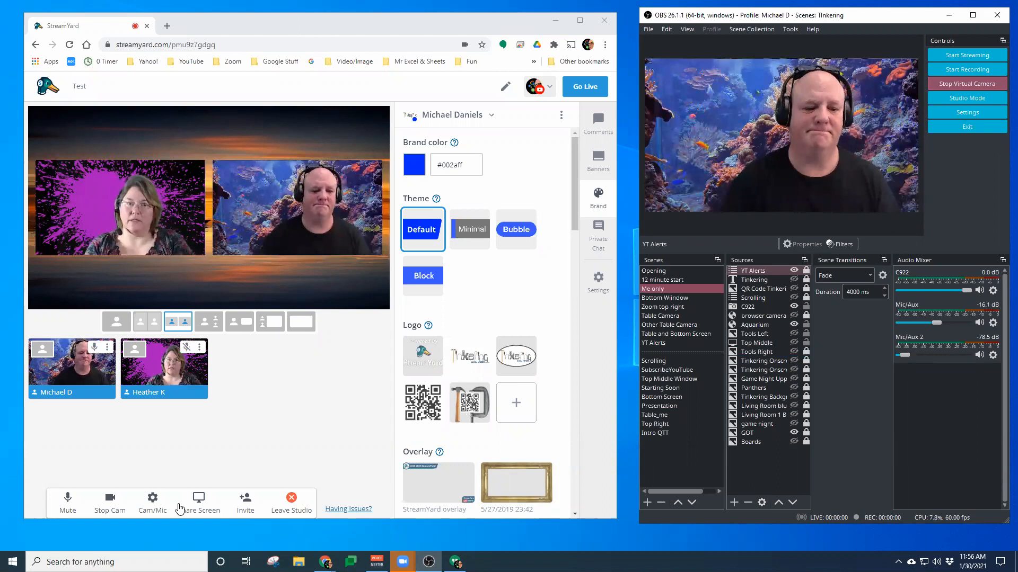
# Open StreamYard's Cam/Mic settings to check the audio mic and speaker devices, then close them
pyautogui.click(153, 501)
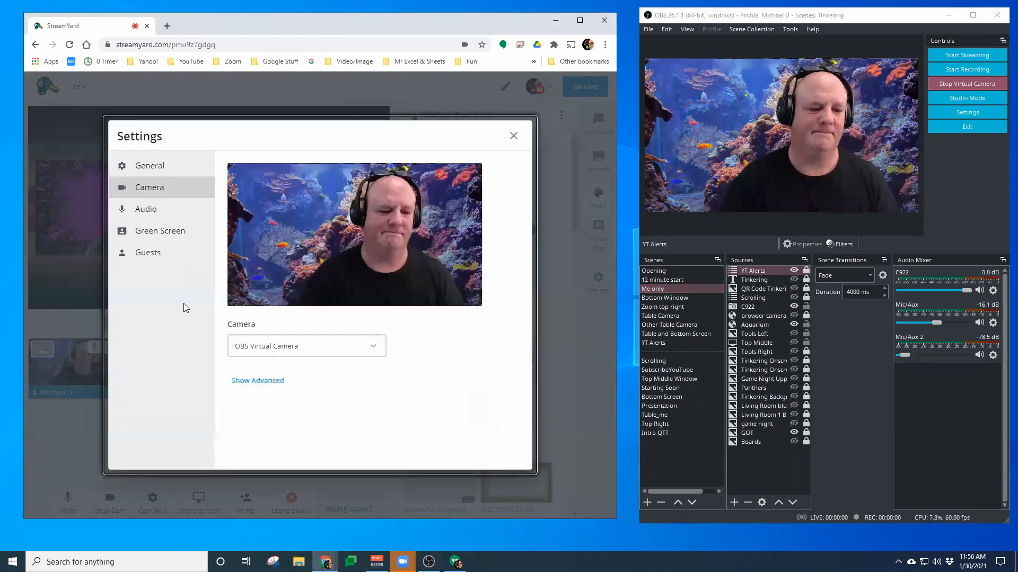
pyautogui.click(157, 212)
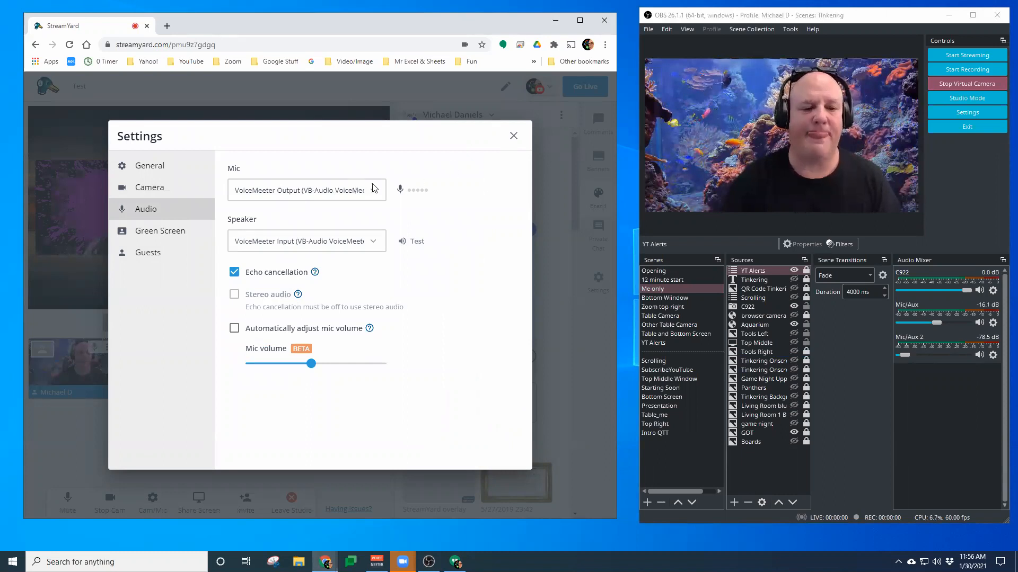
pyautogui.click(513, 136)
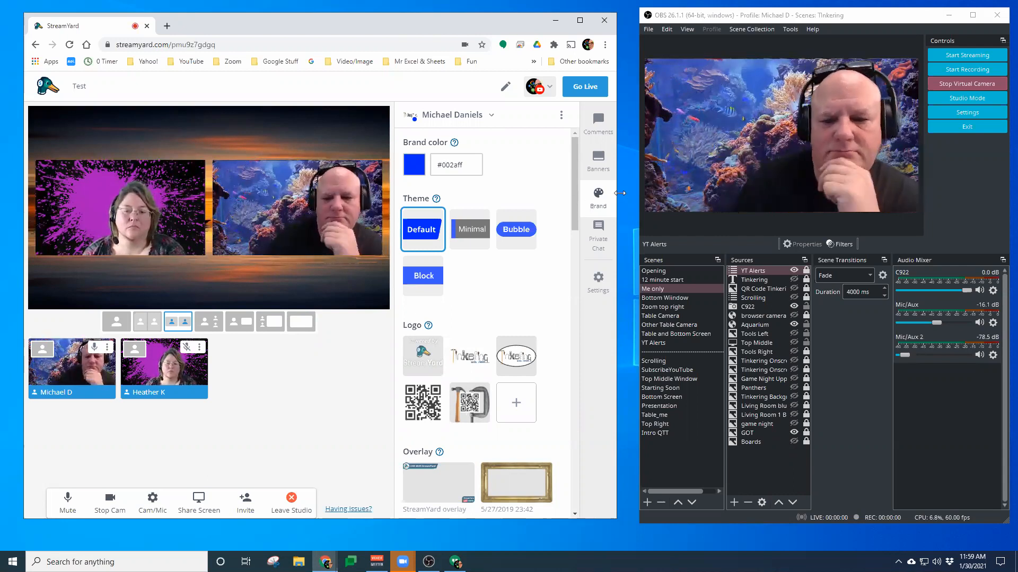
# Widen and reposition the StreamYard window so it fills the space beside OBS
pyautogui.moveTo(617, 192); pyautogui.dragTo(639, 193)
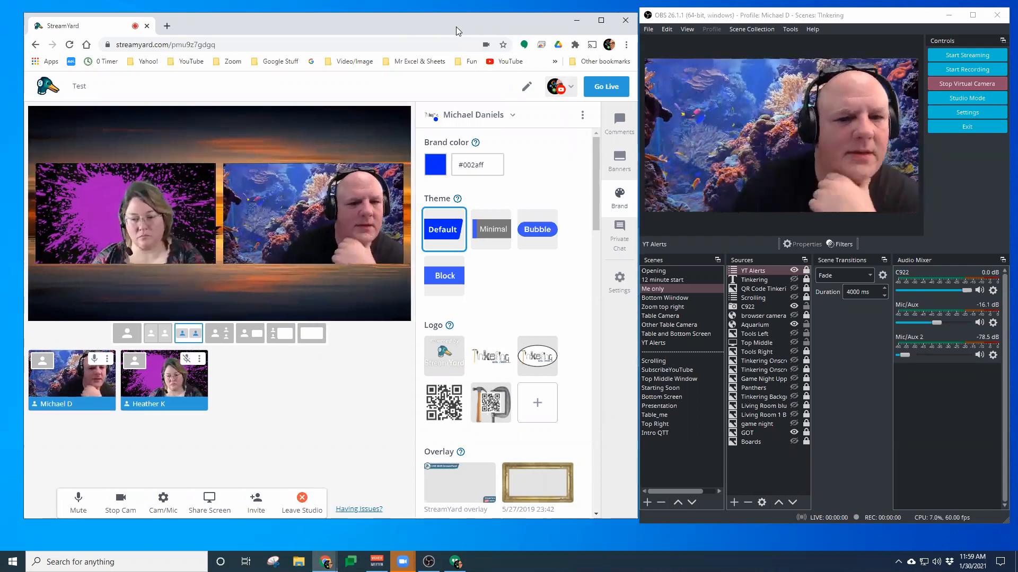
pyautogui.moveTo(457, 30)
pyautogui.mouseDown()
pyautogui.moveTo(441, 31)
pyautogui.moveTo(450, 27)
pyautogui.mouseUp()
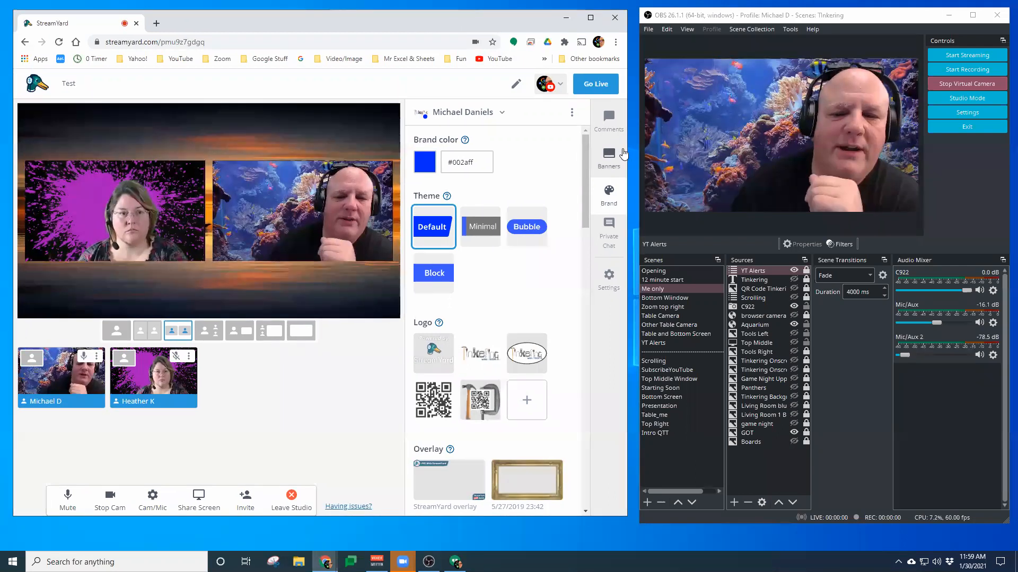
pyautogui.moveTo(627, 145); pyautogui.dragTo(638, 145)
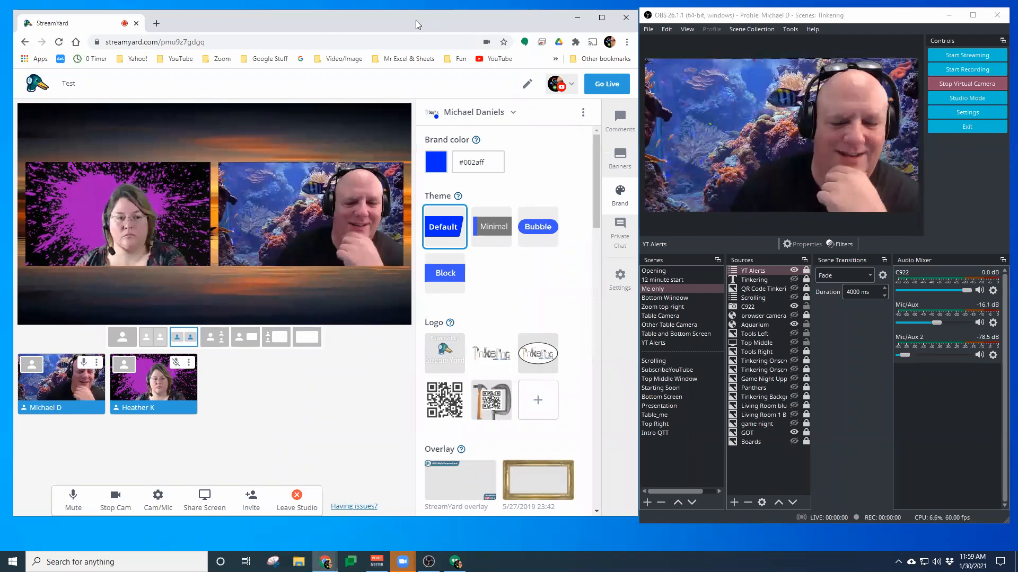
pyautogui.moveTo(416, 20); pyautogui.dragTo(409, 20)
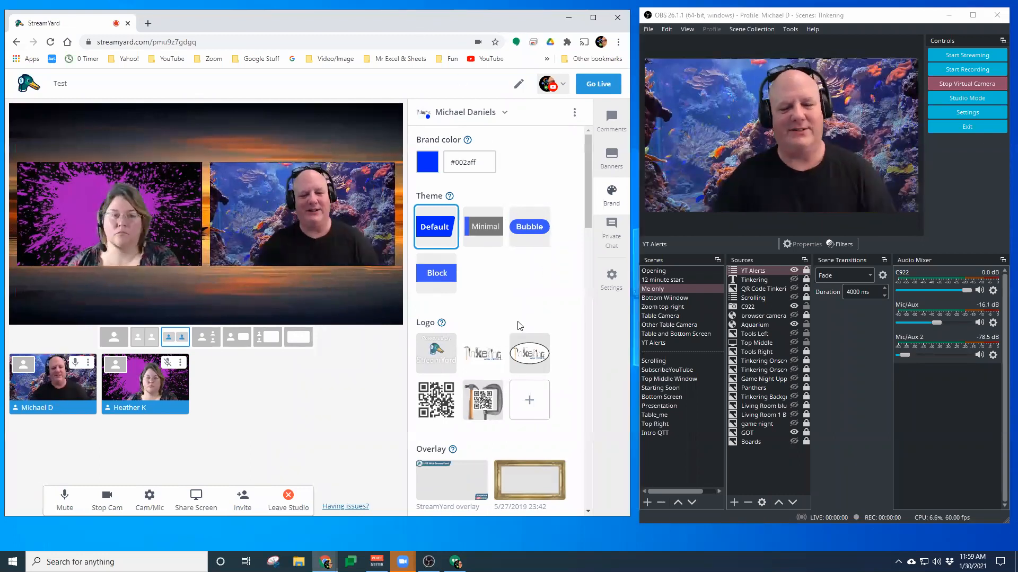
# Browse the overlays in StreamYard's brand panel and return to the top of the panel
pyautogui.scroll(-8, 516, 325)
pyautogui.scroll(-10, 507, 316)
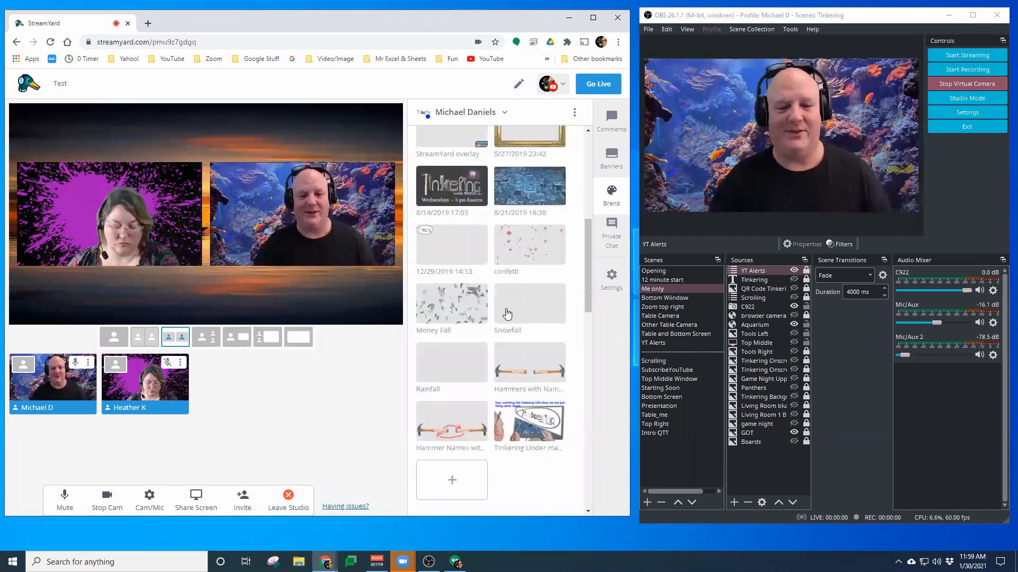
pyautogui.scroll(15, 509, 310)
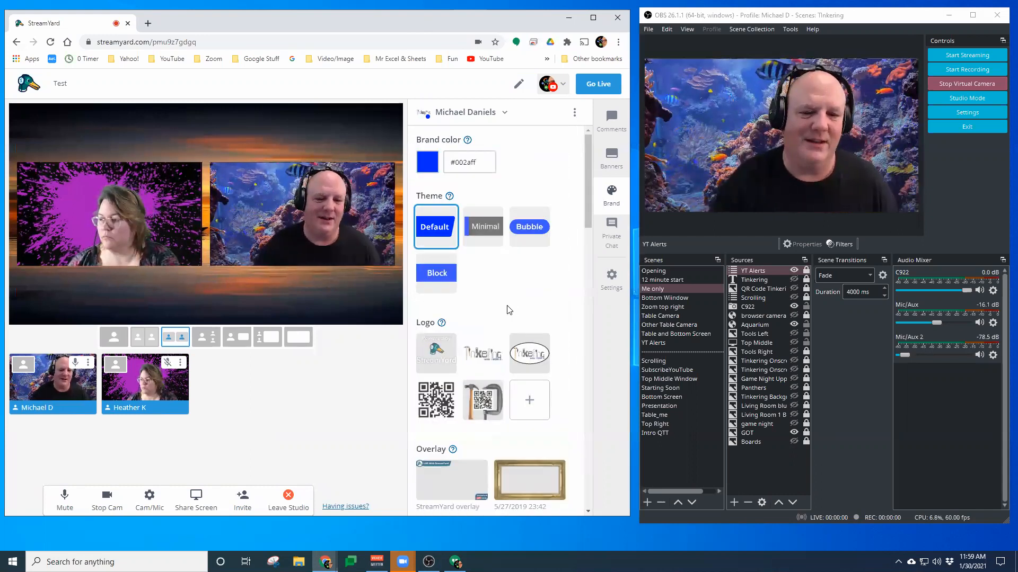
pyautogui.scroll(-10, 507, 308)
pyautogui.scroll(12, 507, 306)
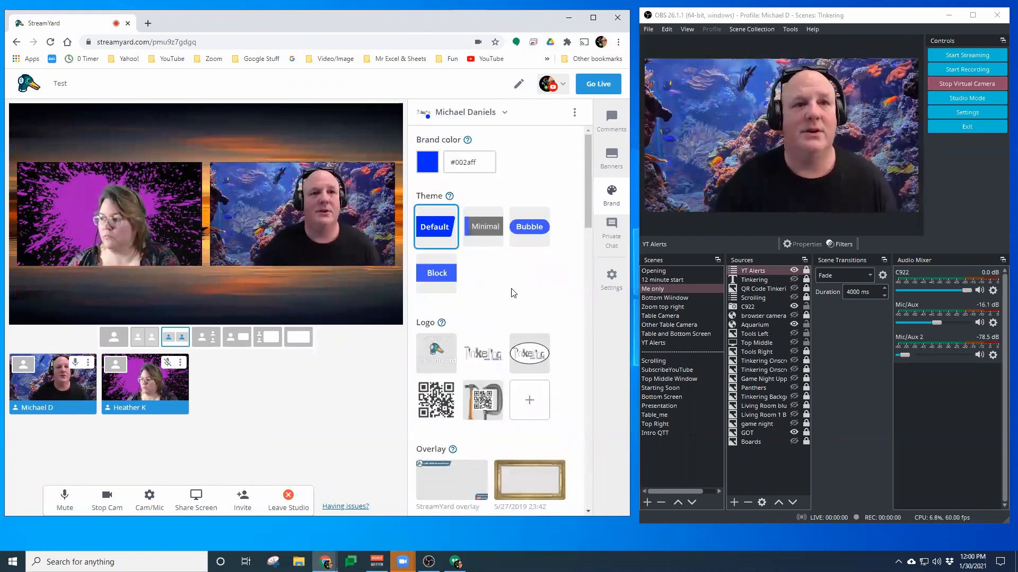